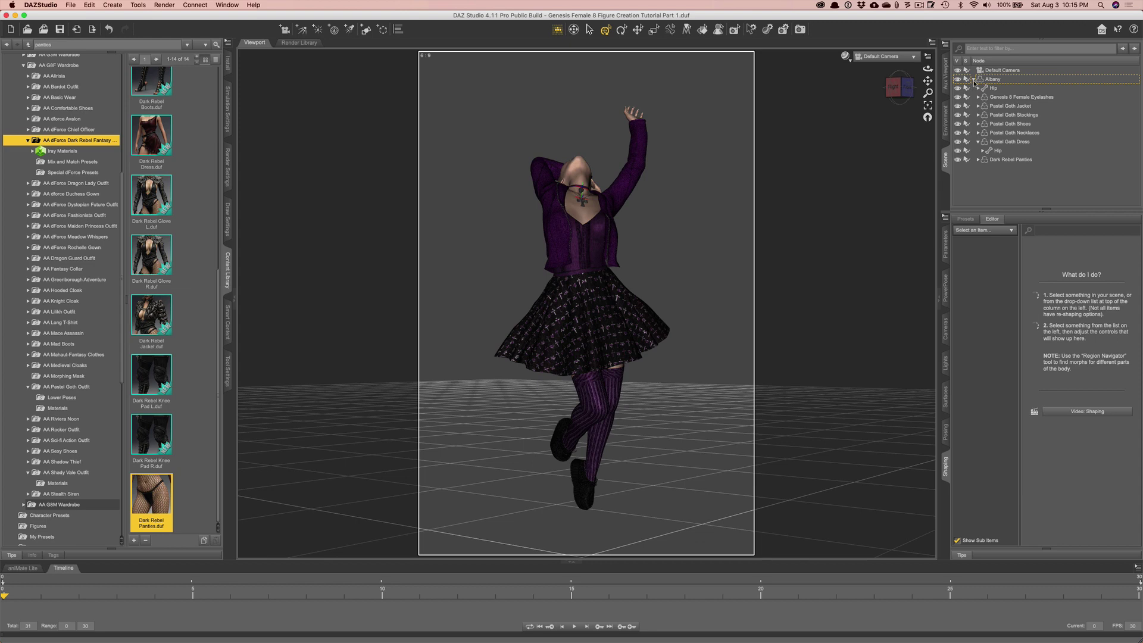
# Create a camera named "heead cam" that copies the active Default Camera view.
pyautogui.click(973, 79)
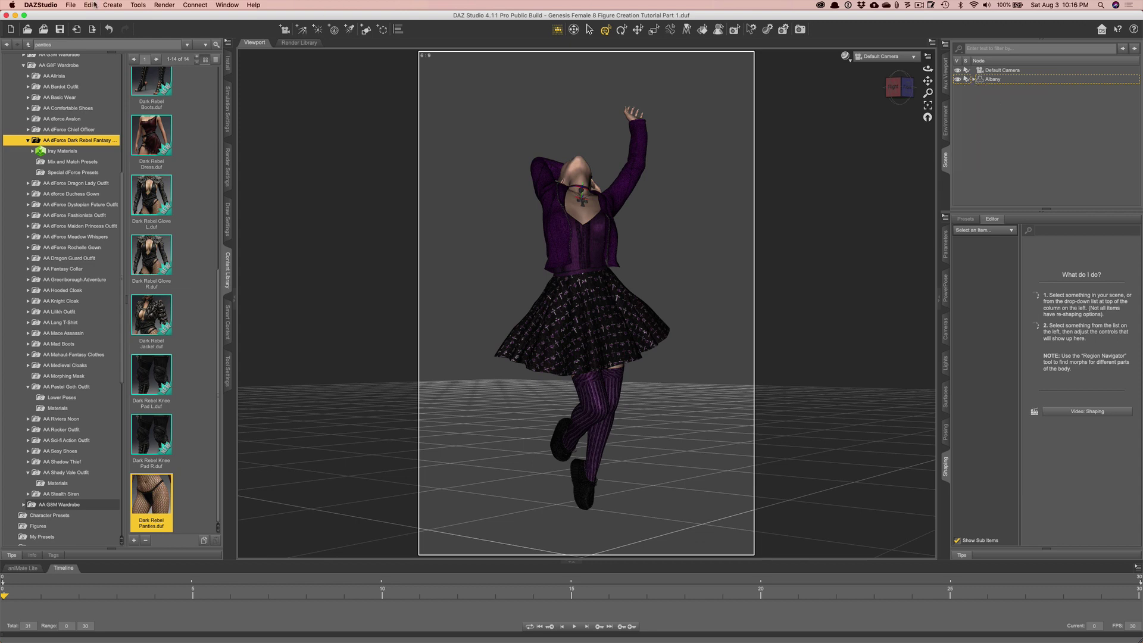
pyautogui.click(112, 5)
pyautogui.click(139, 16)
pyautogui.tripleClick(342, 231)
pyautogui.write('R')
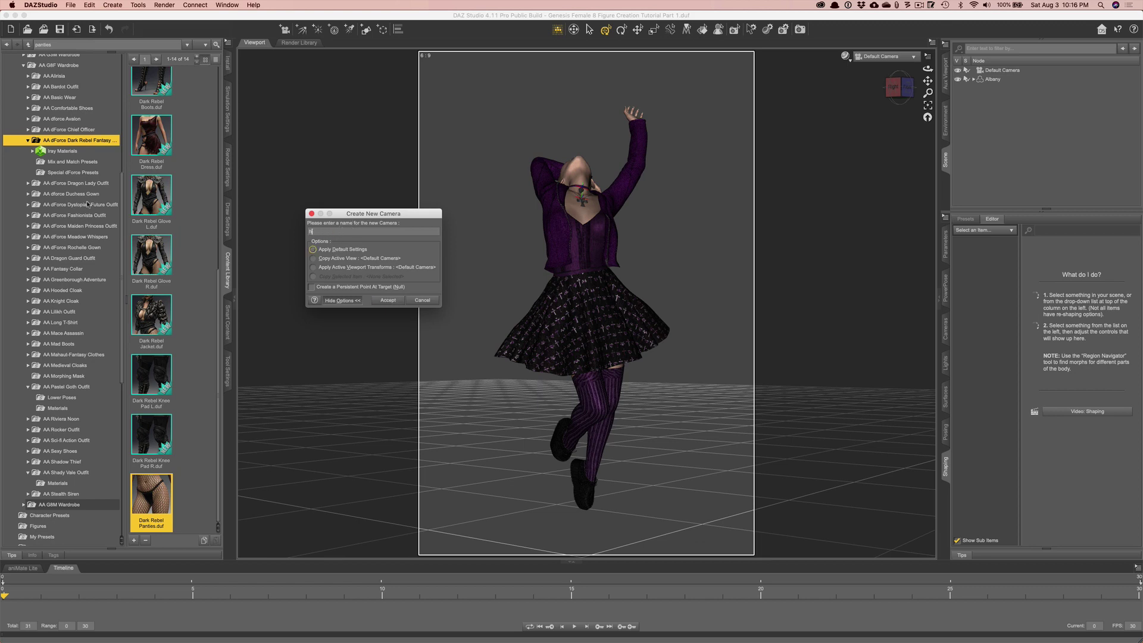
pyautogui.click(313, 259)
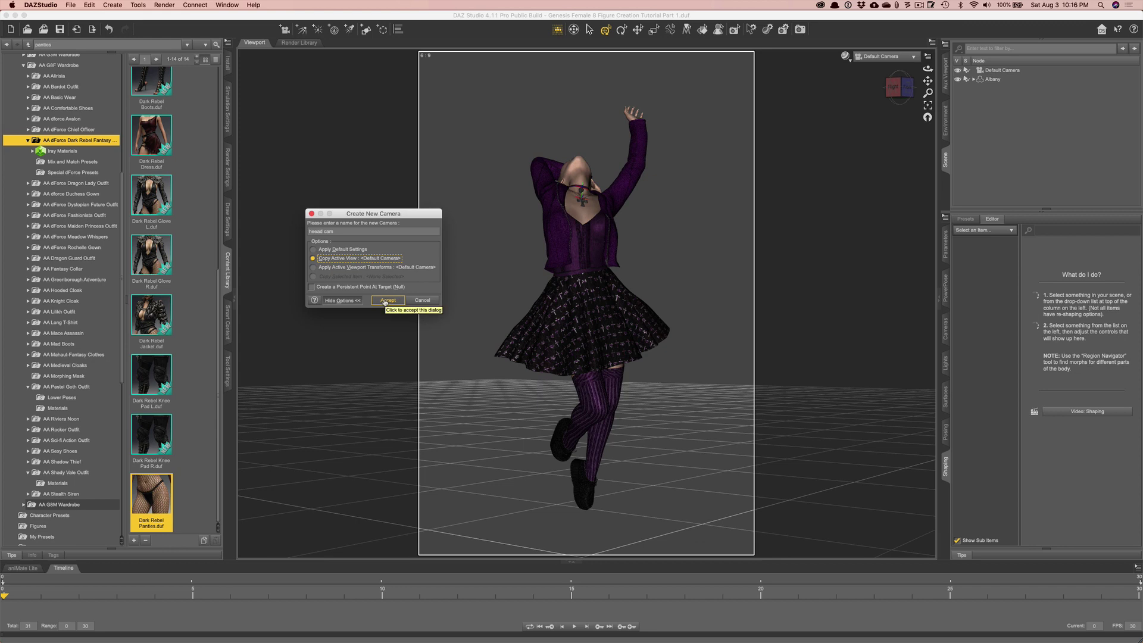
pyautogui.click(387, 301)
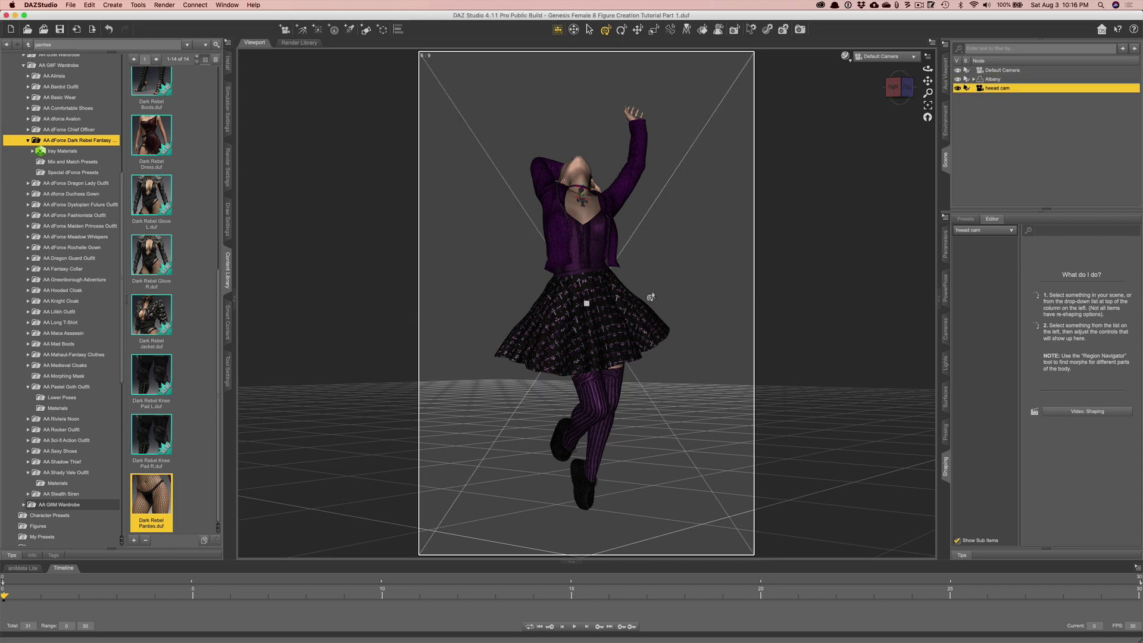
# Look through the heead cam and reframe it from above as a close-up centred on the figure's head.
pyautogui.click(885, 59)
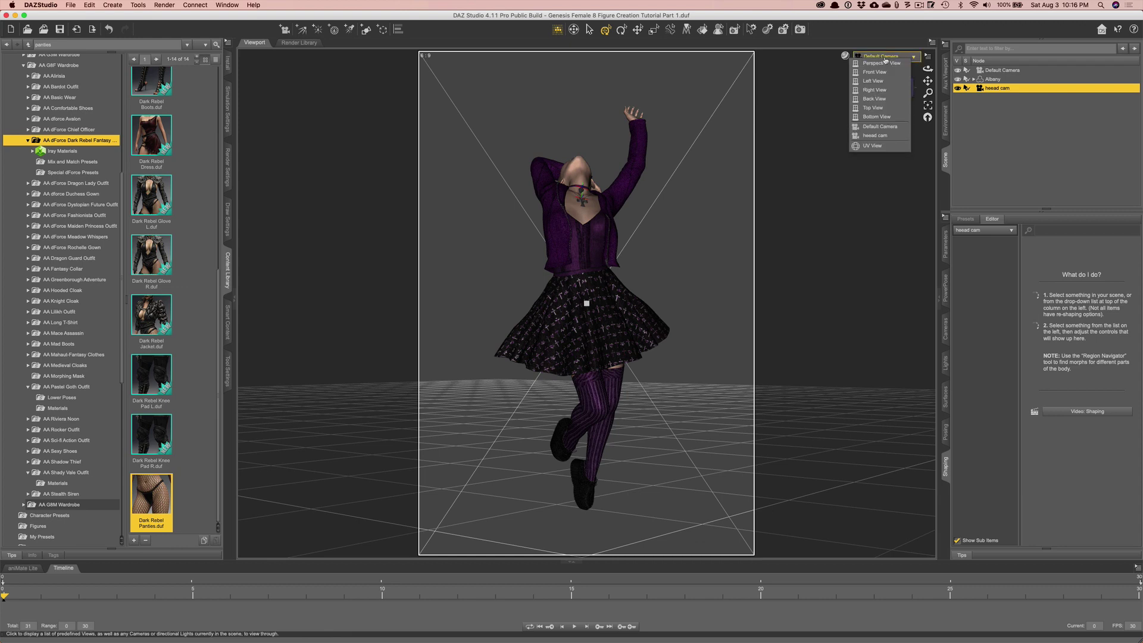
pyautogui.click(875, 138)
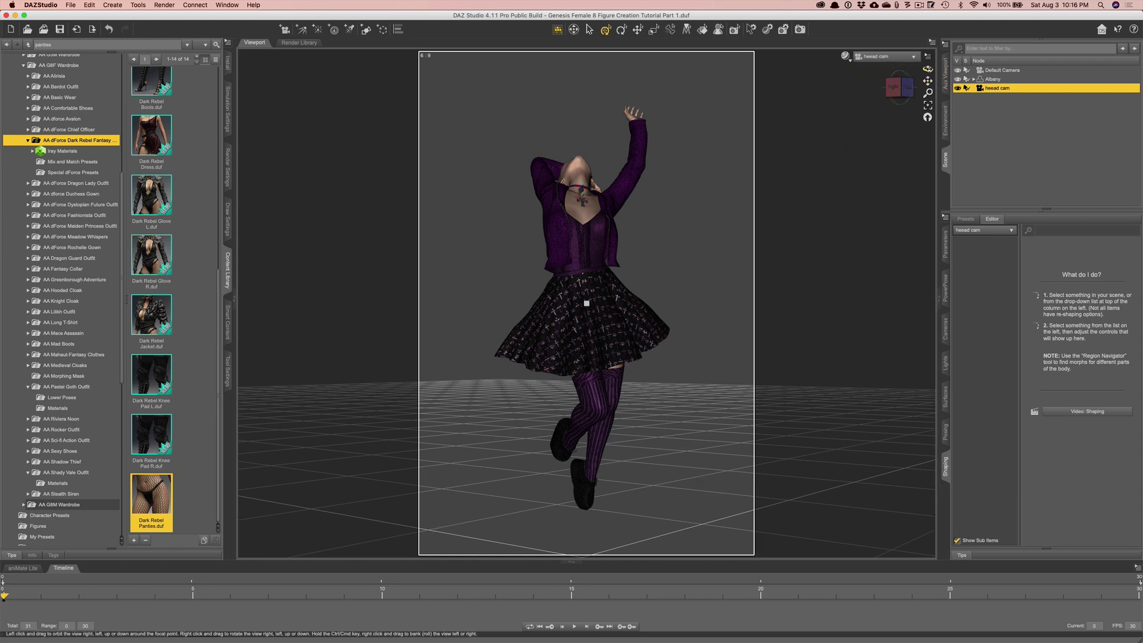
pyautogui.moveTo(927, 68); pyautogui.dragTo(928, 125)
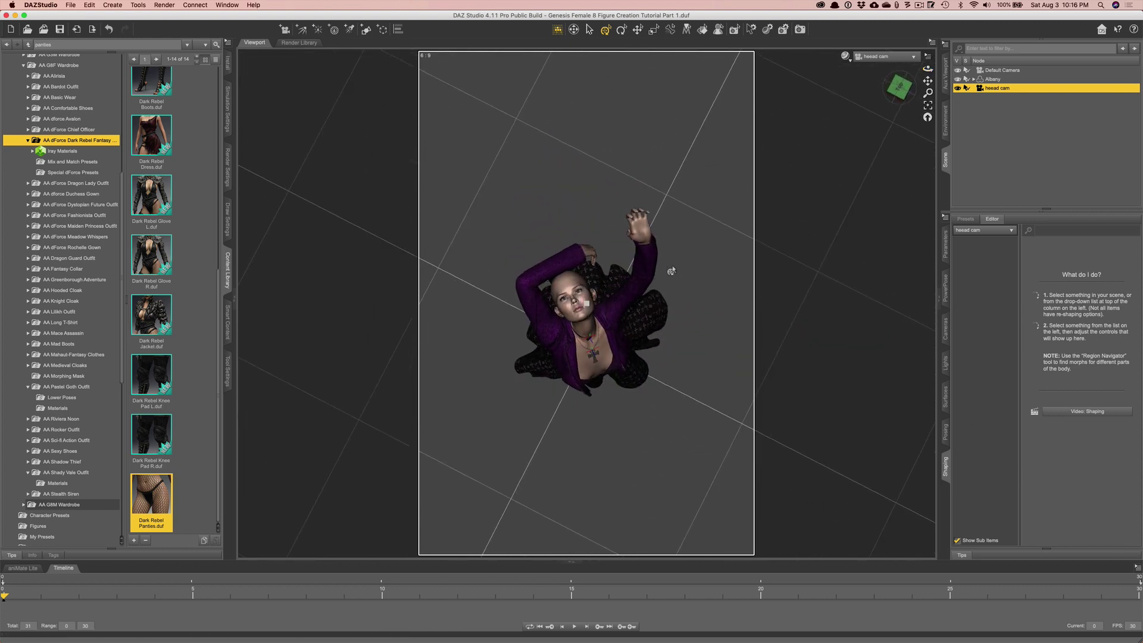
pyautogui.scroll(8, 588, 329)
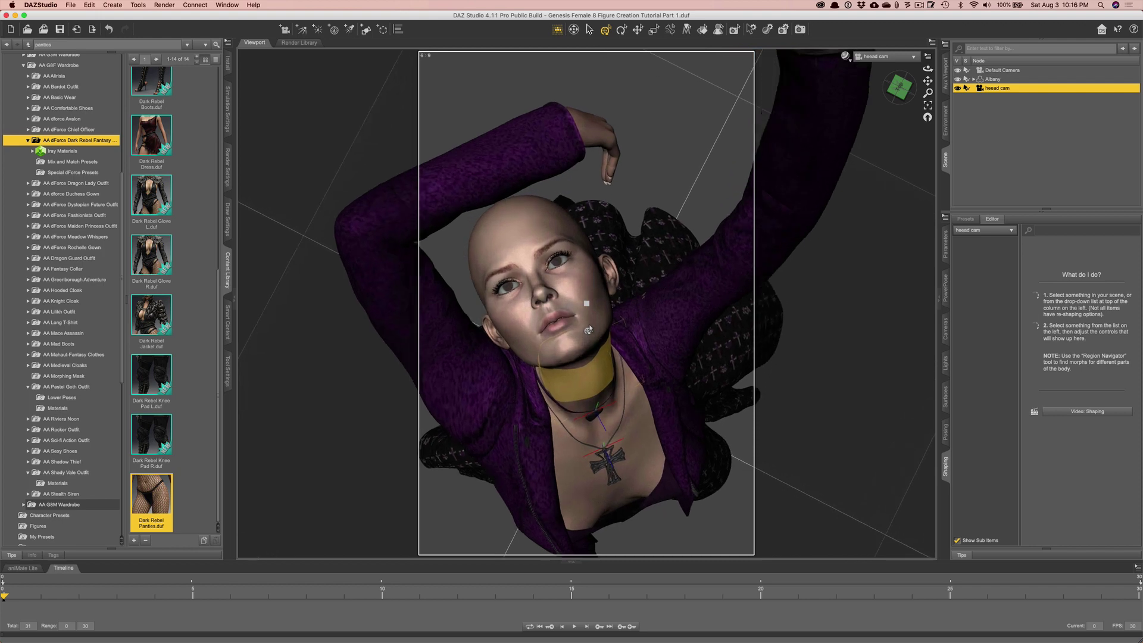
pyautogui.scroll(2, 588, 329)
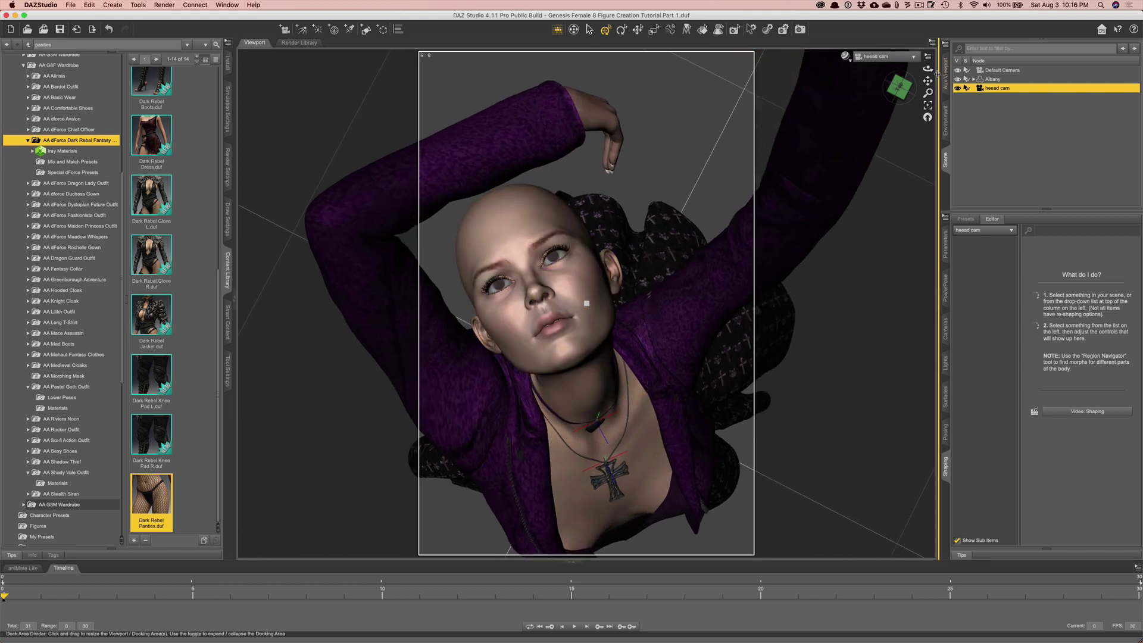
pyautogui.hotkey('ctrl', 'shift', 'a')
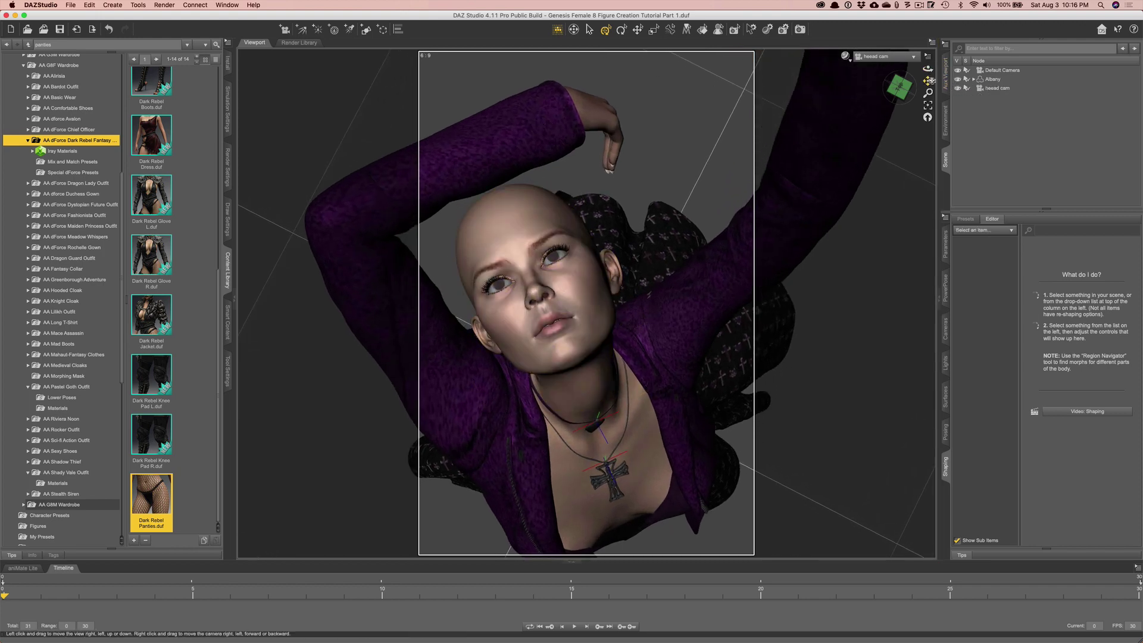
pyautogui.moveTo(928, 81); pyautogui.dragTo(952, 71)
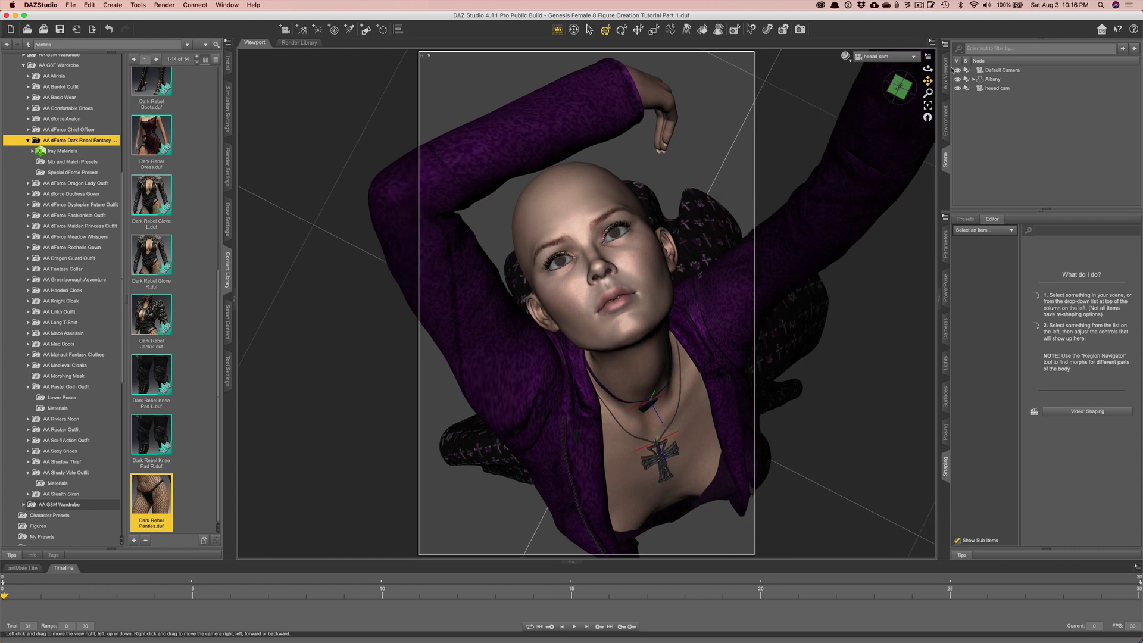
# Set the Biljana Head morph of the Albany figure to about 47.8%.
pyautogui.click(990, 80)
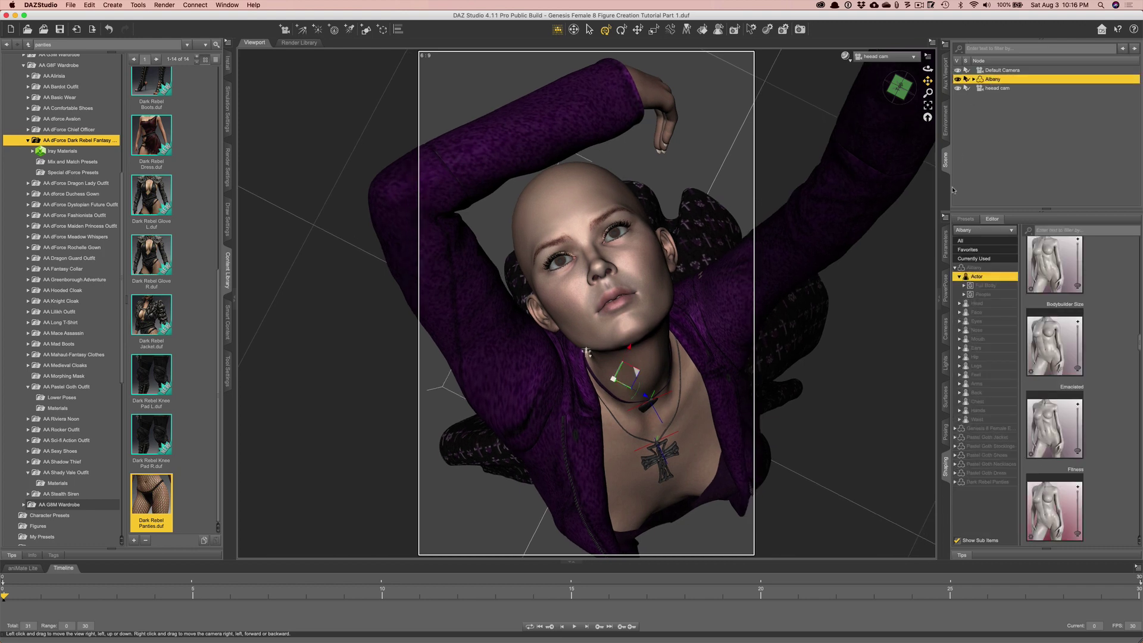
pyautogui.click(958, 278)
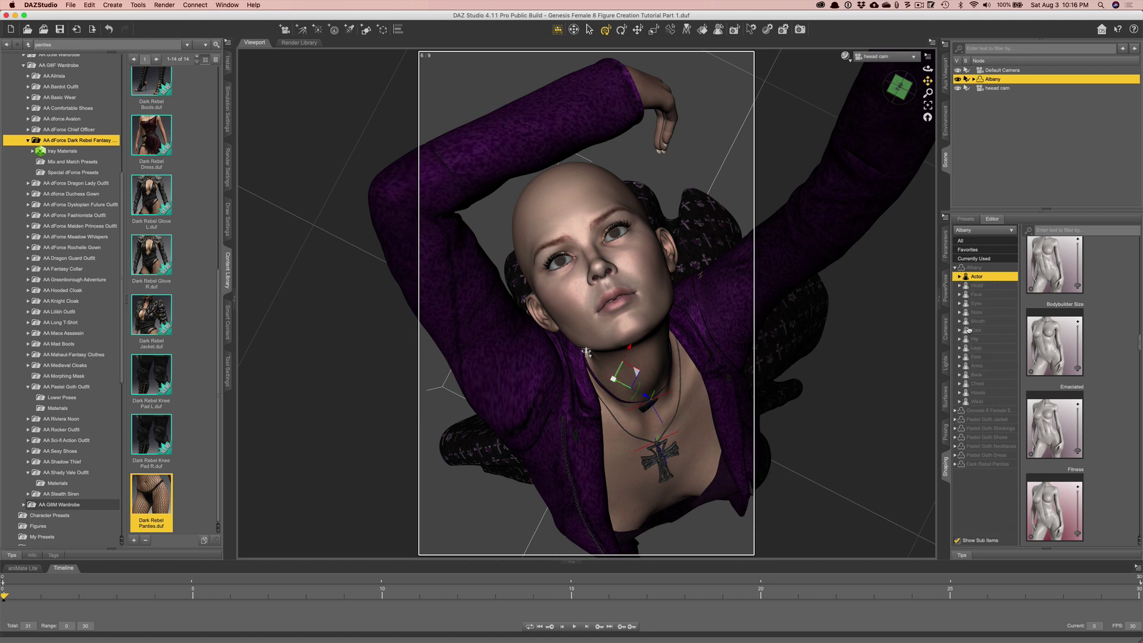
pyautogui.click(972, 286)
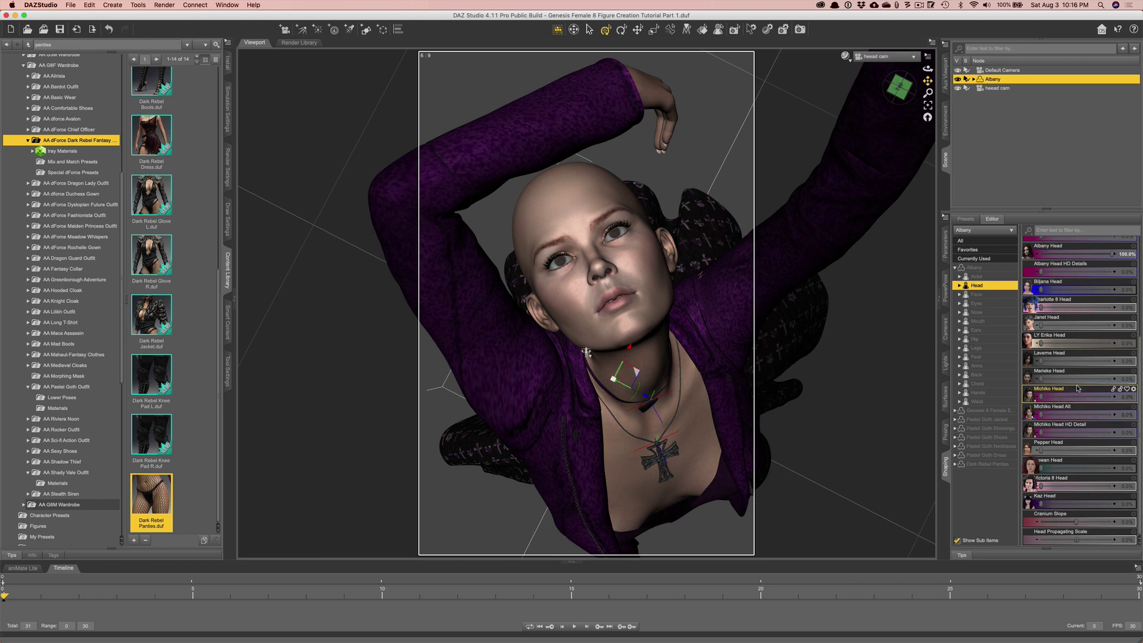
pyautogui.scroll(3, 1078, 410)
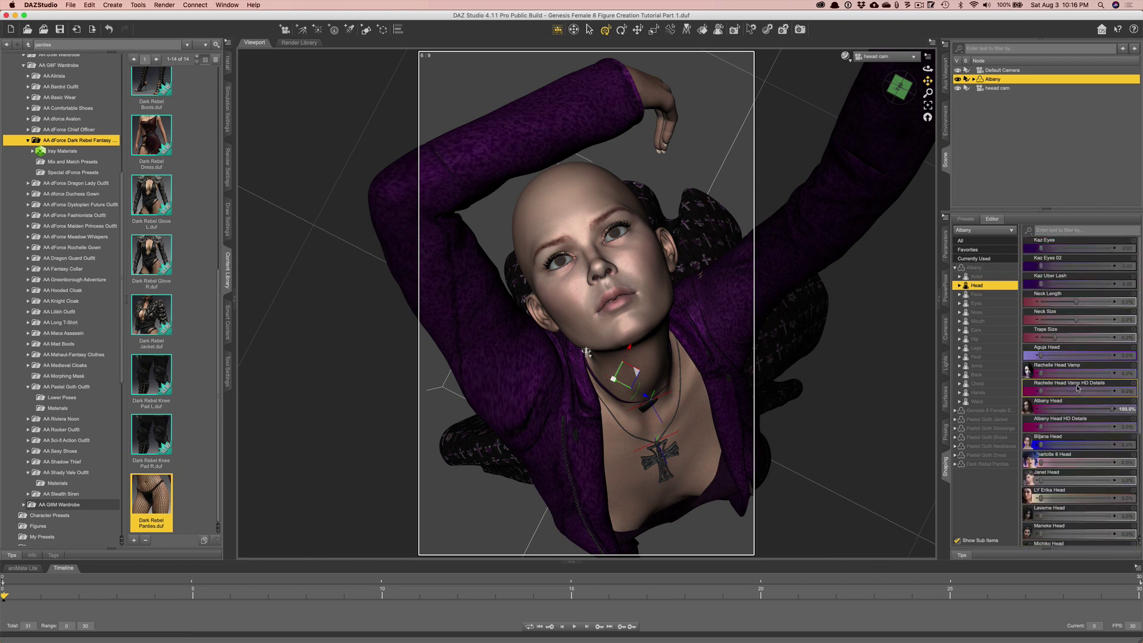
pyautogui.scroll(-3, 1078, 388)
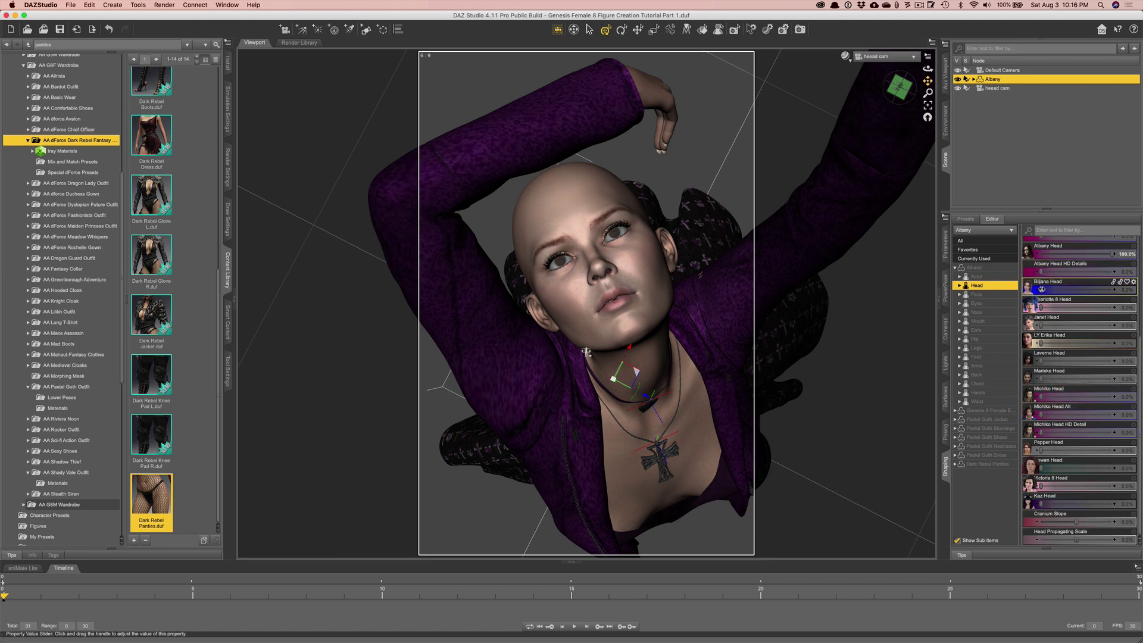
pyautogui.moveTo(1040, 289)
pyautogui.moveTo(1041, 289); pyautogui.dragTo(1074, 291)
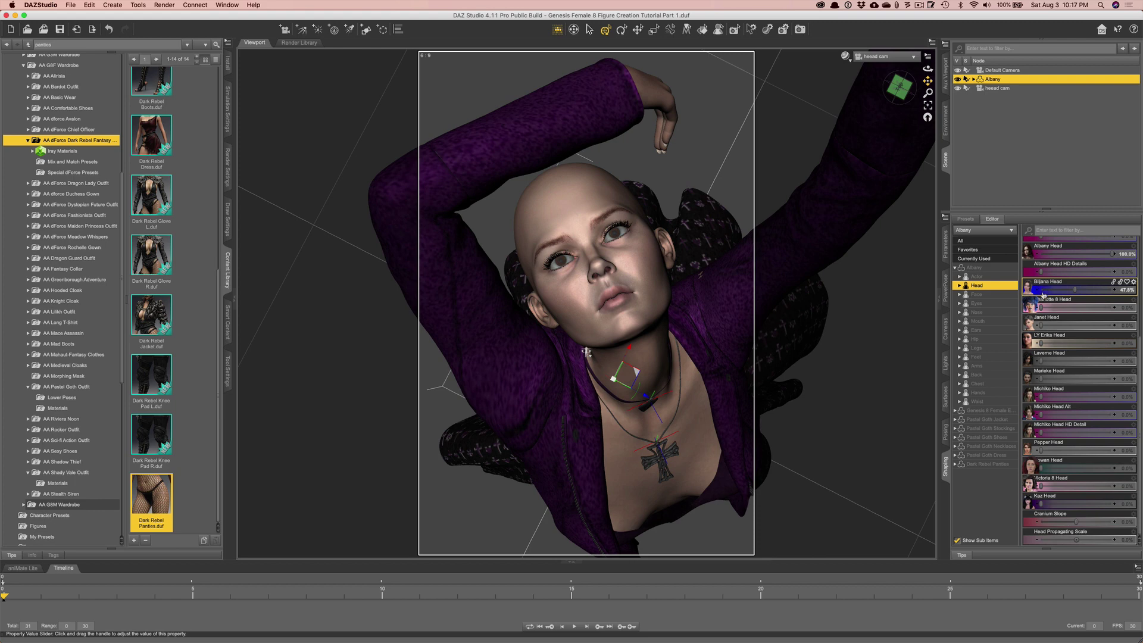
# Blend in Charlotte 8 Head at about 16.6%, Marieke Head at 27.7%, Michiko Head at 17.6% and Rowan Head at about 39%.
pyautogui.moveTo(1041, 307); pyautogui.dragTo(1086, 306)
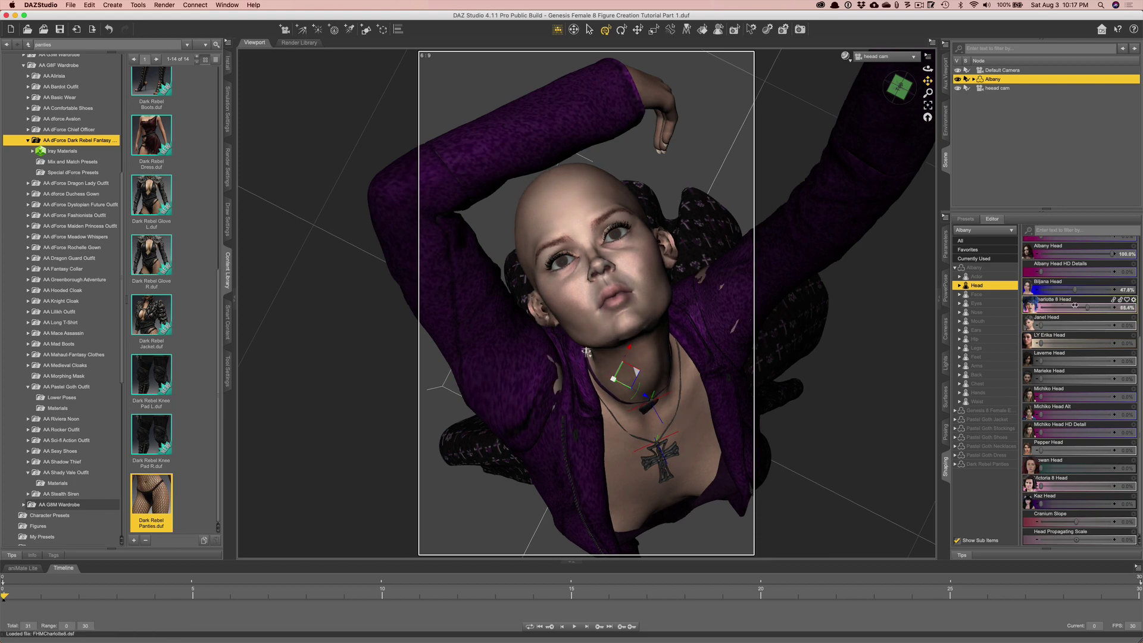
pyautogui.press('super+z')
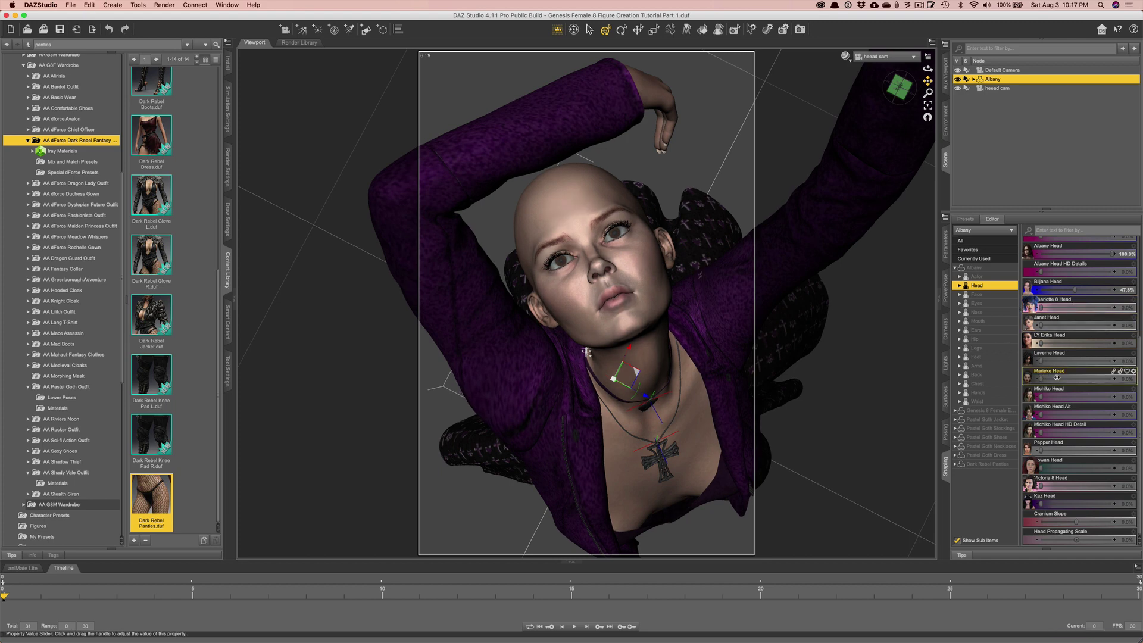
pyautogui.moveTo(1056, 377); pyautogui.dragTo(1052, 397)
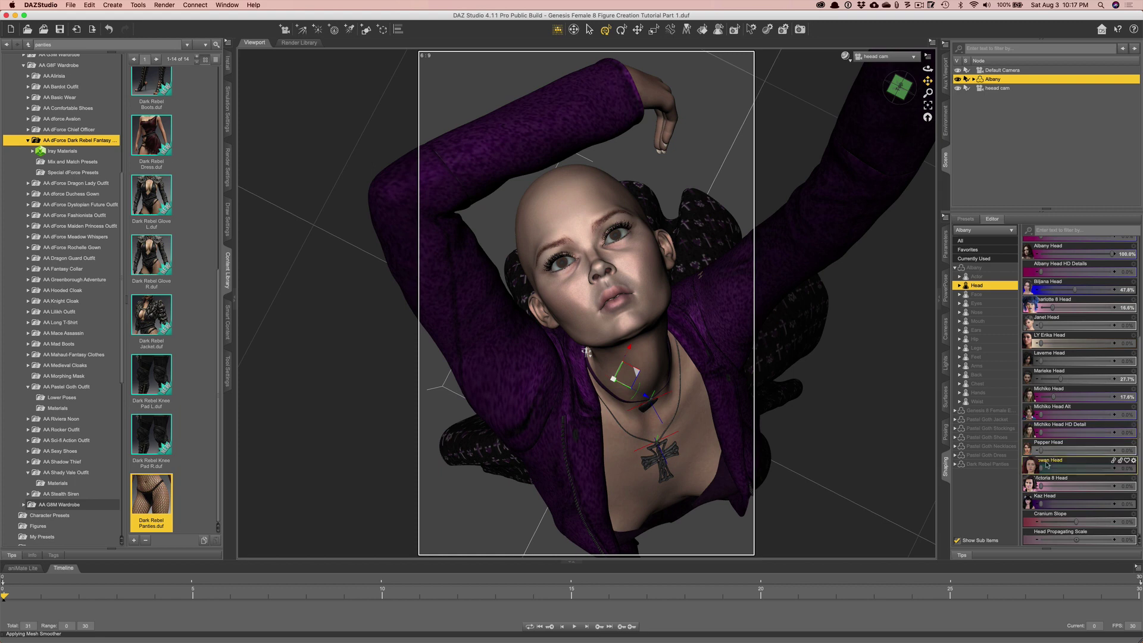
pyautogui.moveTo(1047, 464); pyautogui.dragTo(1069, 466)
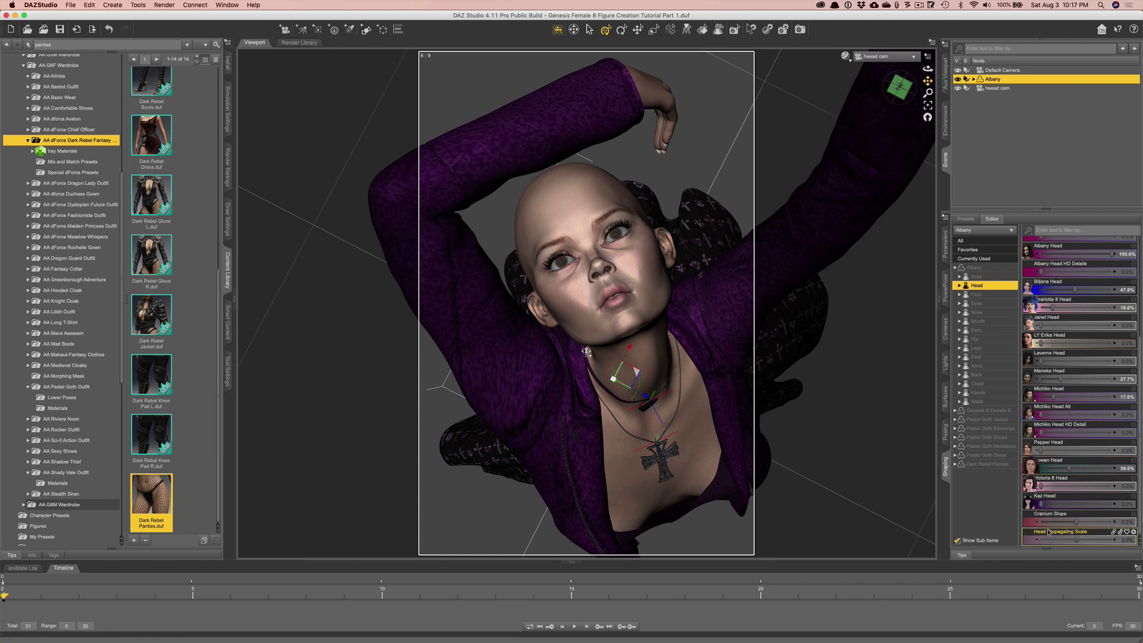
# Look through the figure's nose, head and face shaping morphs.
pyautogui.click(976, 321)
pyautogui.click(976, 313)
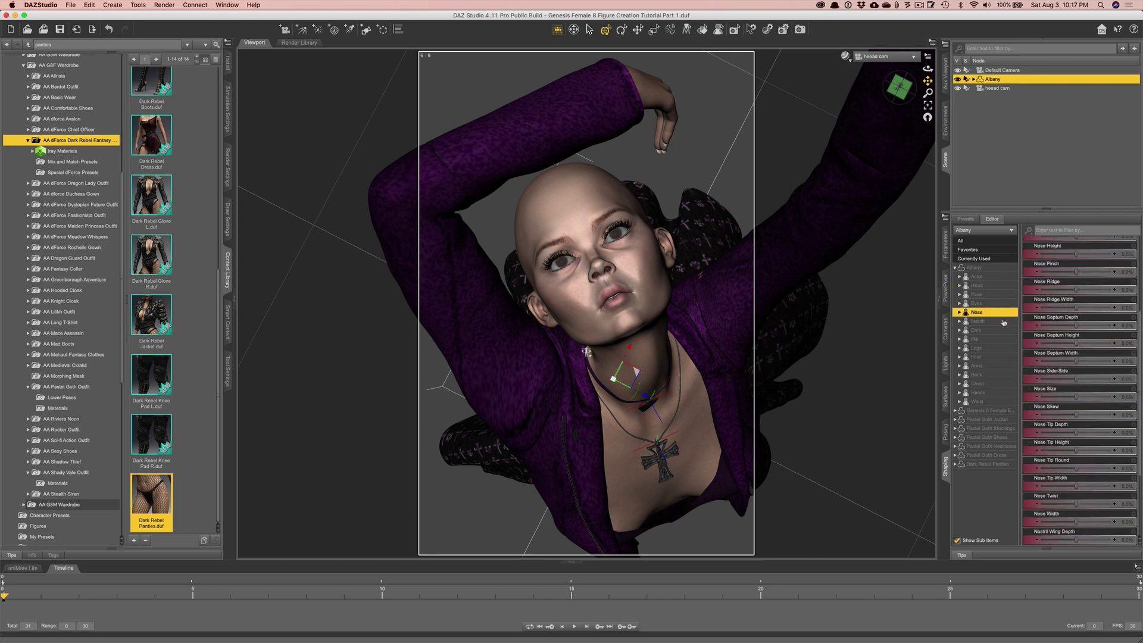
pyautogui.click(976, 286)
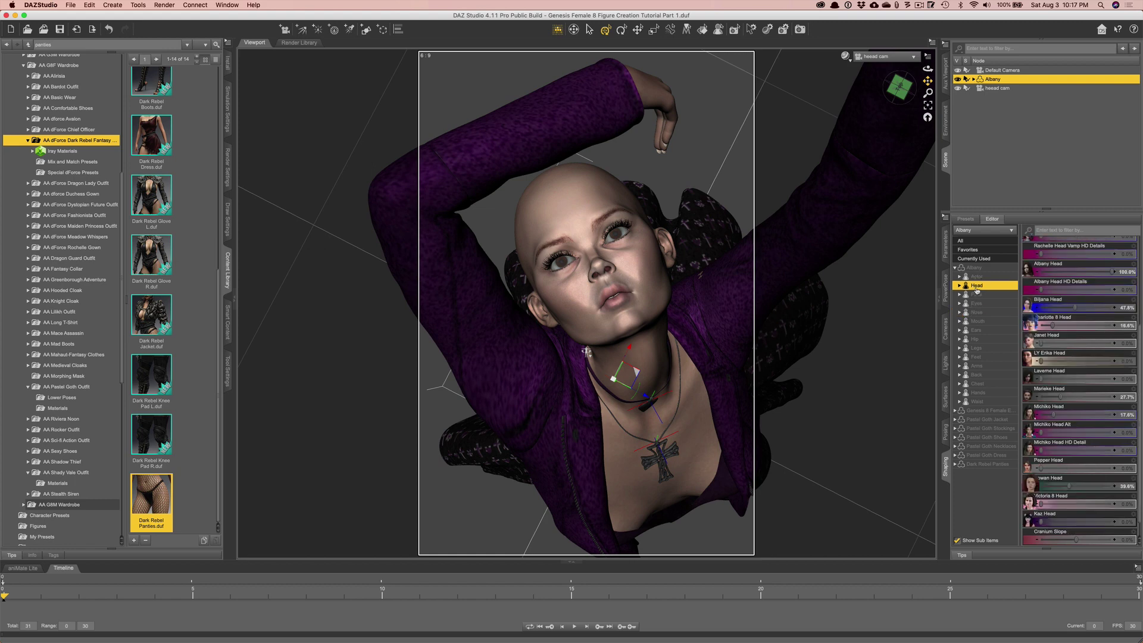
pyautogui.click(975, 295)
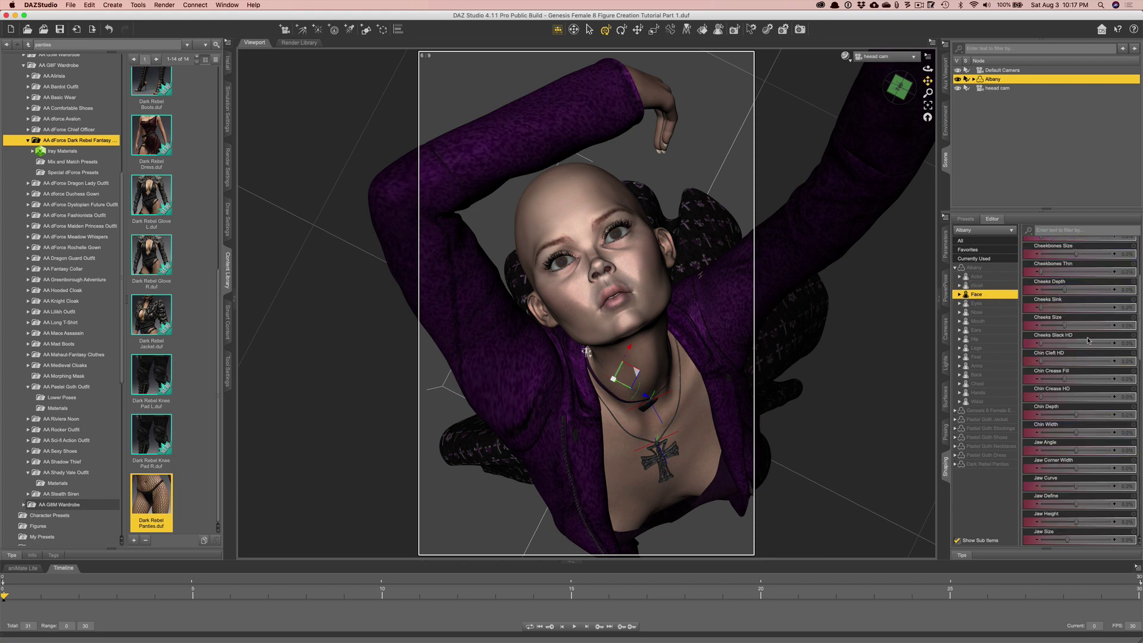
pyautogui.click(959, 294)
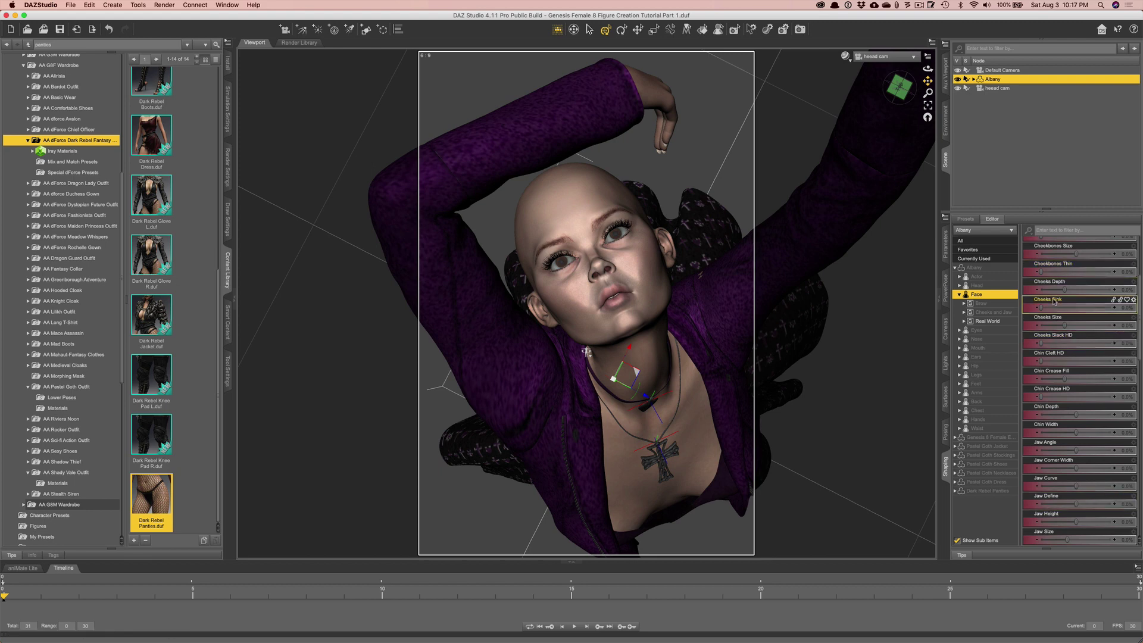
pyautogui.scroll(2, 1054, 300)
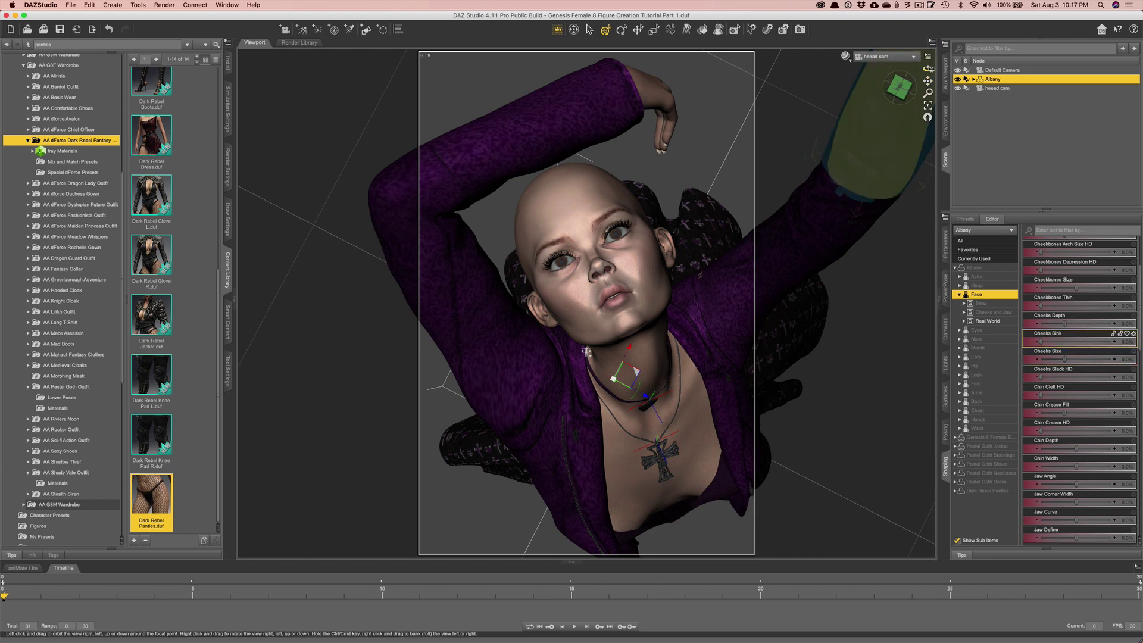
# Set Nose Ridge to about -48.4%, Nose Pinch to 8.4% and Nose Flesh Size to -8.4%; try a negative Nose Side-Side value and undo it.
pyautogui.moveTo(586, 351); pyautogui.dragTo(754, 85)
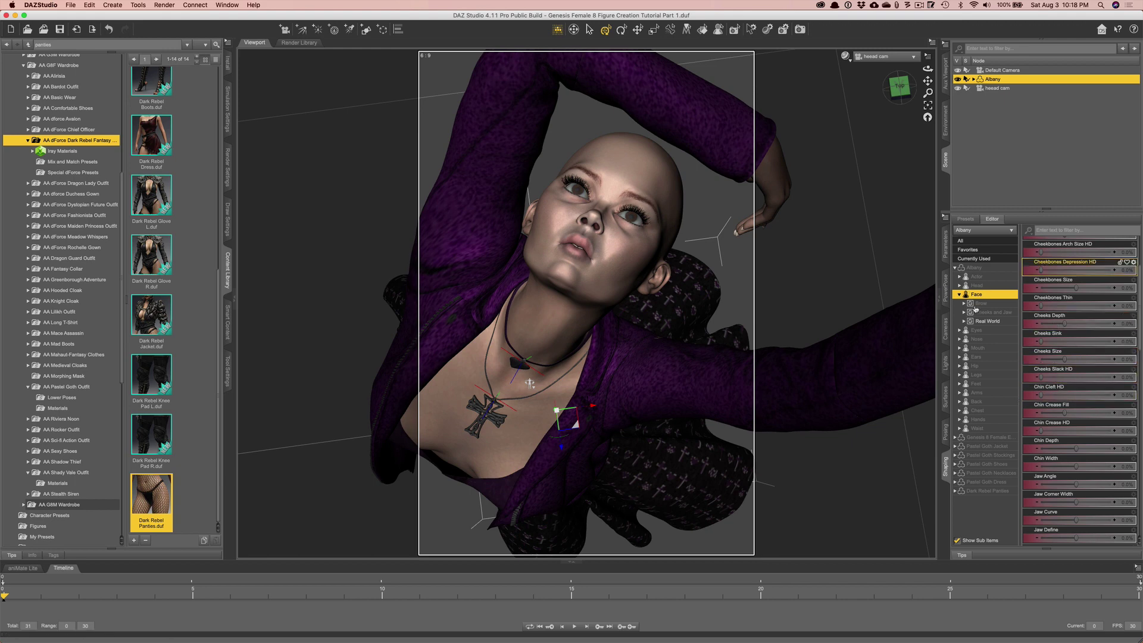
pyautogui.click(973, 338)
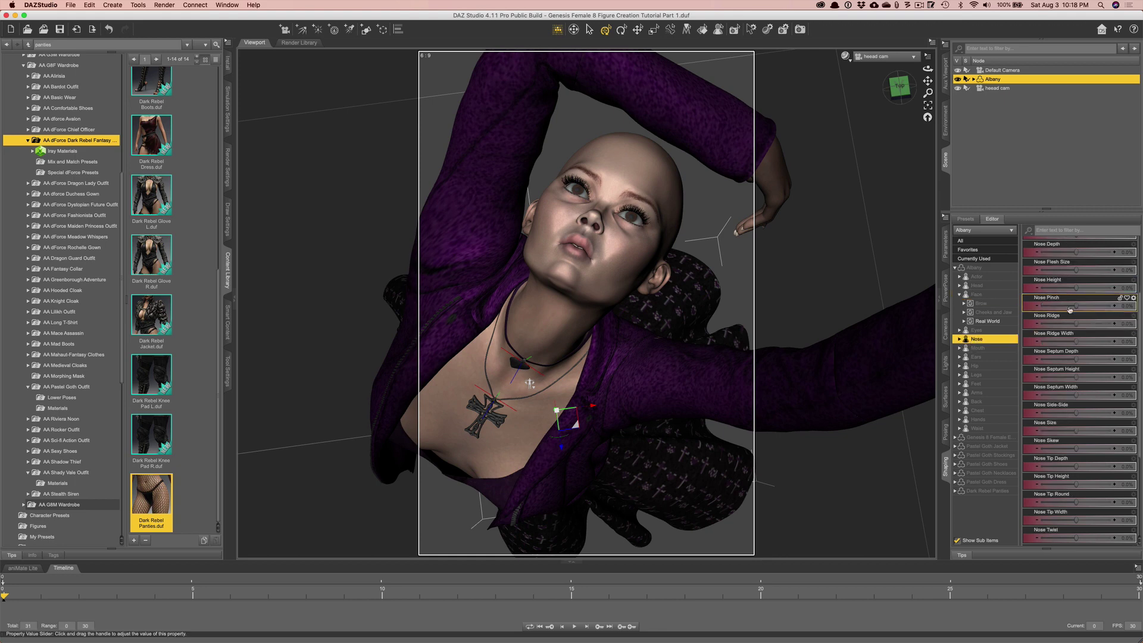
pyautogui.moveTo(1075, 323); pyautogui.dragTo(1071, 271)
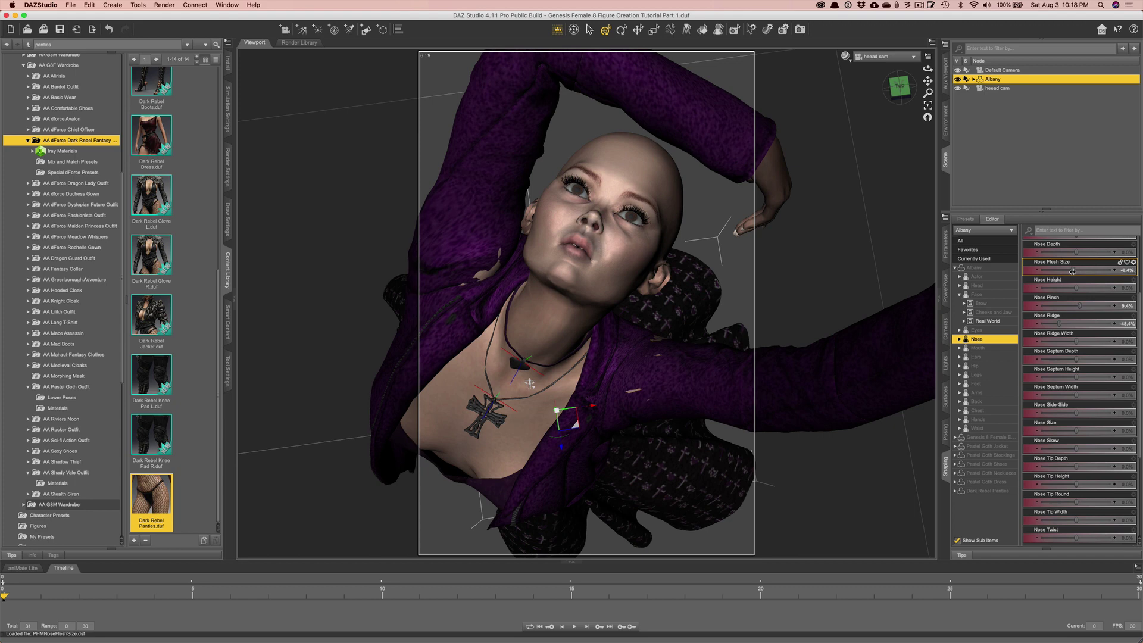
pyautogui.moveTo(1075, 413); pyautogui.dragTo(1057, 413)
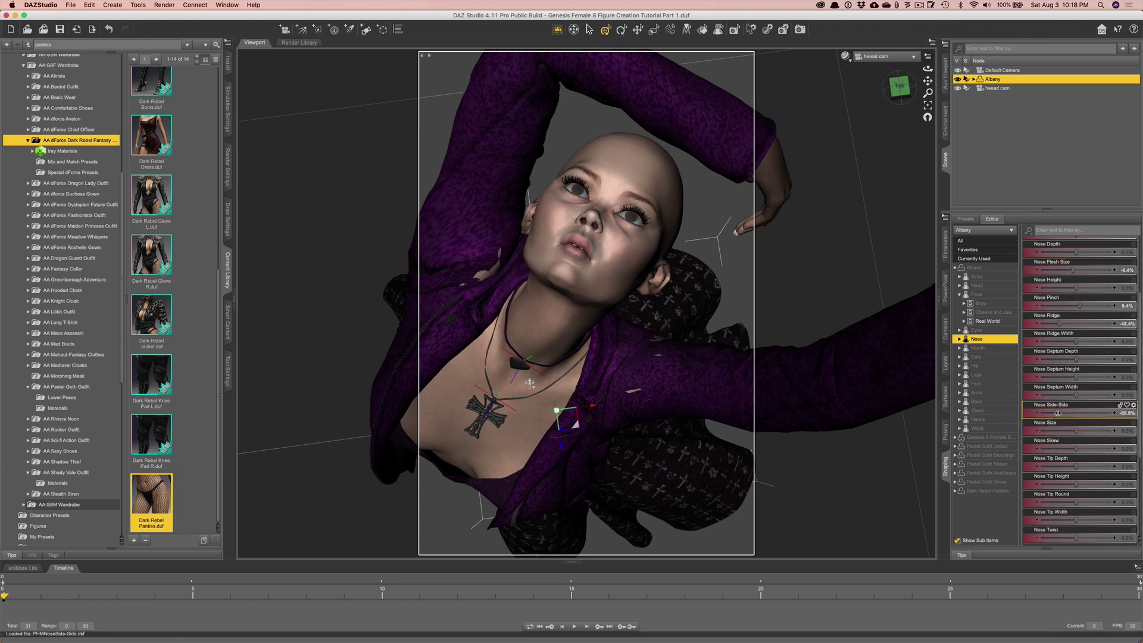
pyautogui.press('super+z')
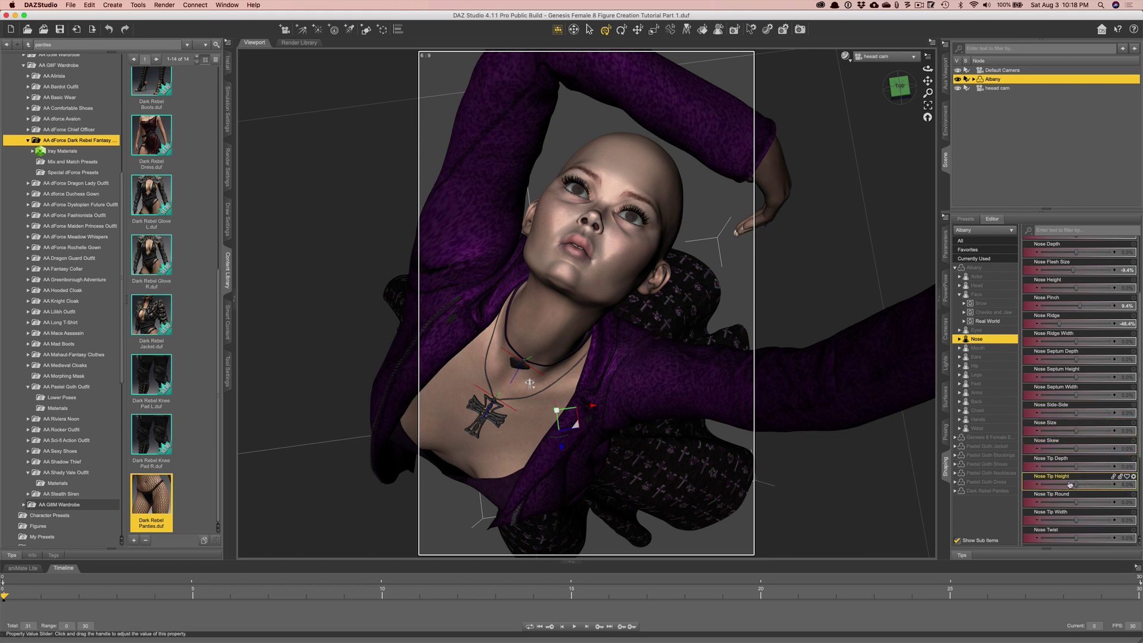
# Set Nostril Wing Size to about 6.9% and Philtrum Angle to about -39.6%.
pyautogui.moveTo(1074, 484)
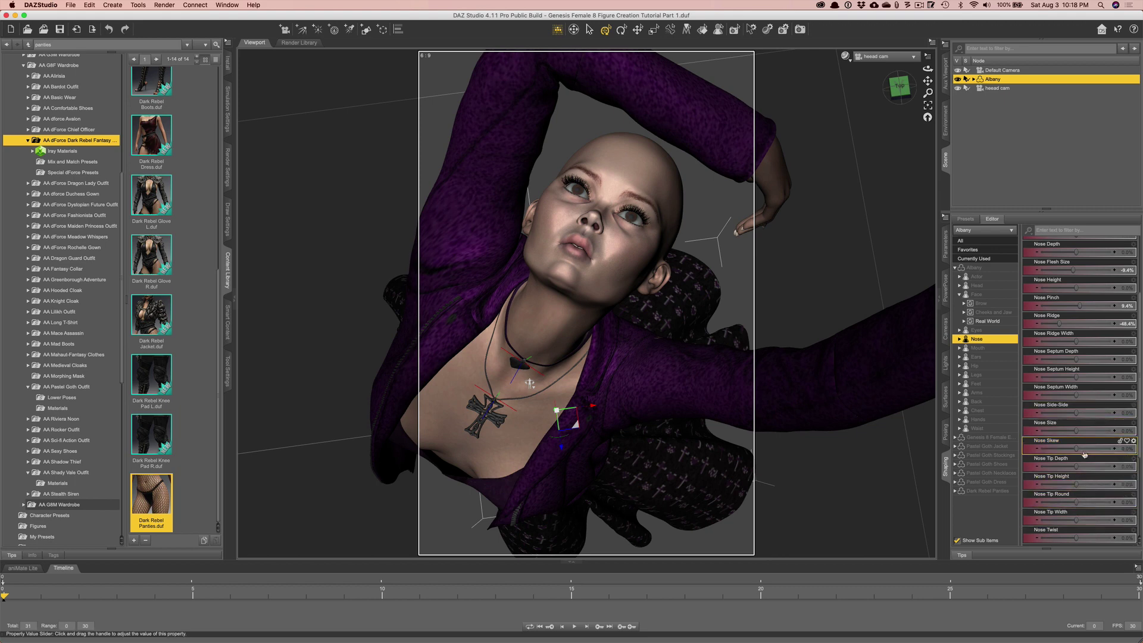
pyautogui.scroll(-3, 1084, 453)
pyautogui.scroll(-1, 1084, 453)
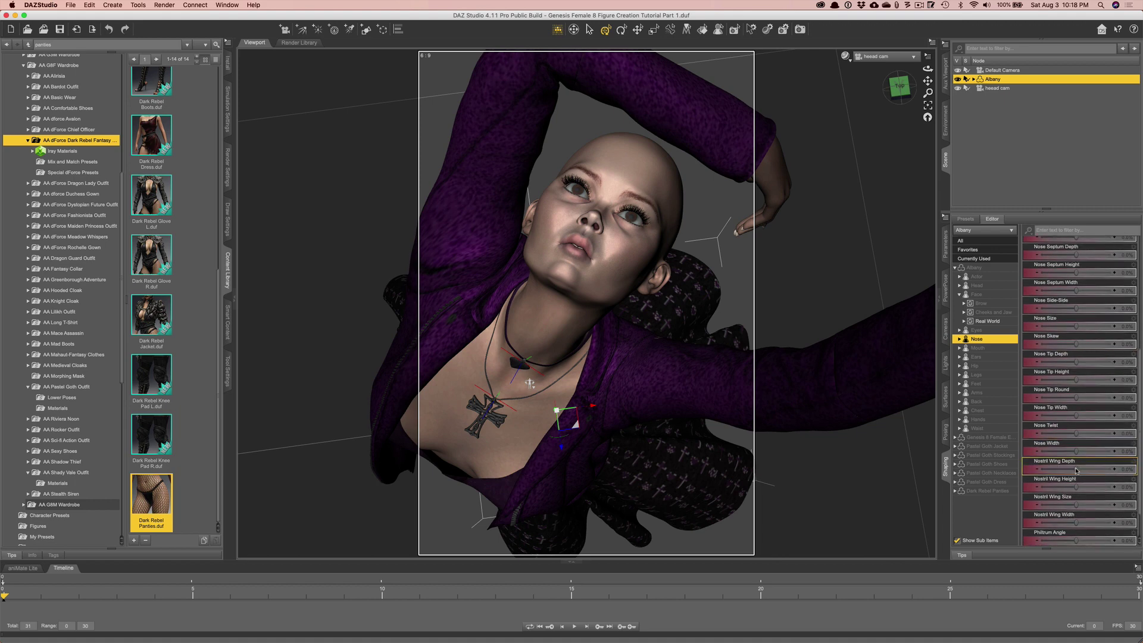
pyautogui.moveTo(1075, 505); pyautogui.dragTo(1062, 540)
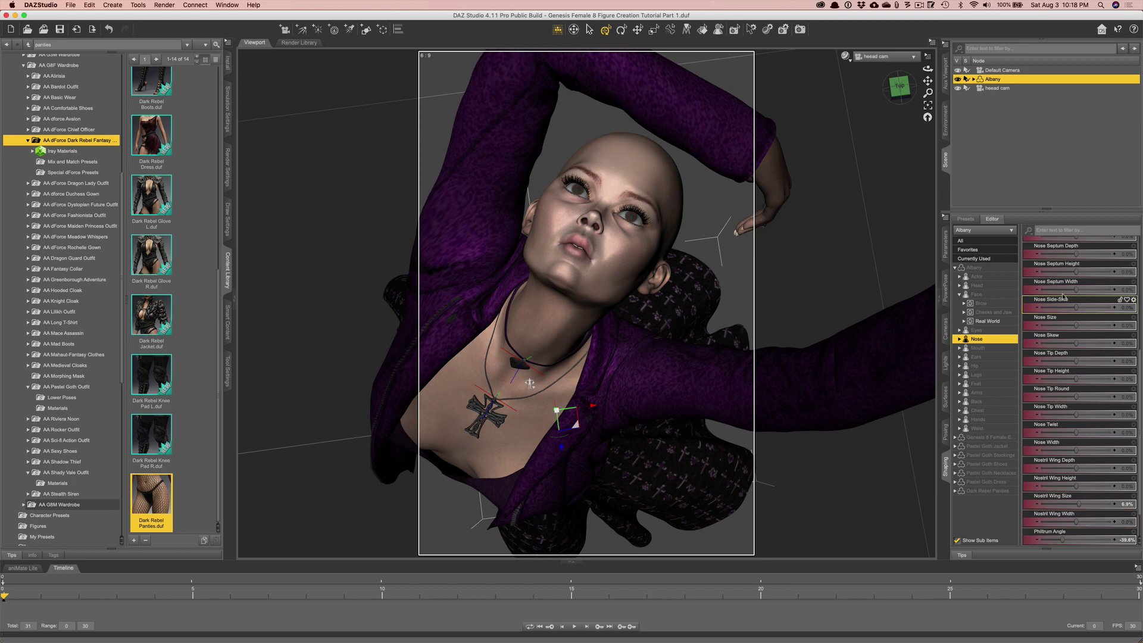
# Look through the figure's hip, feet and full-body shaping morphs.
pyautogui.click(974, 366)
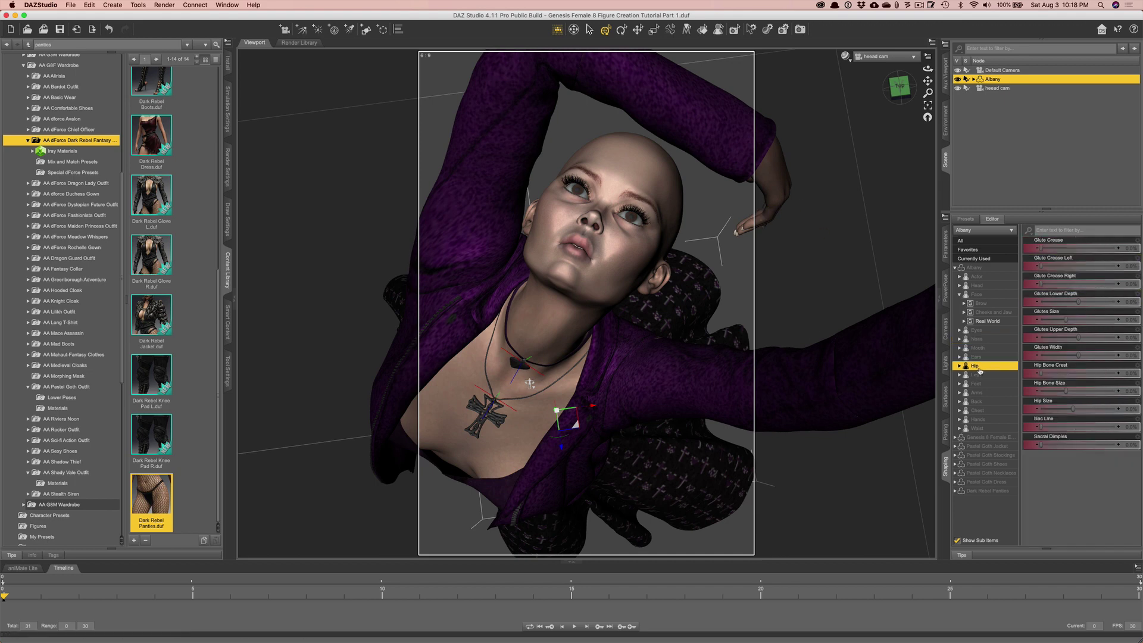
pyautogui.click(976, 384)
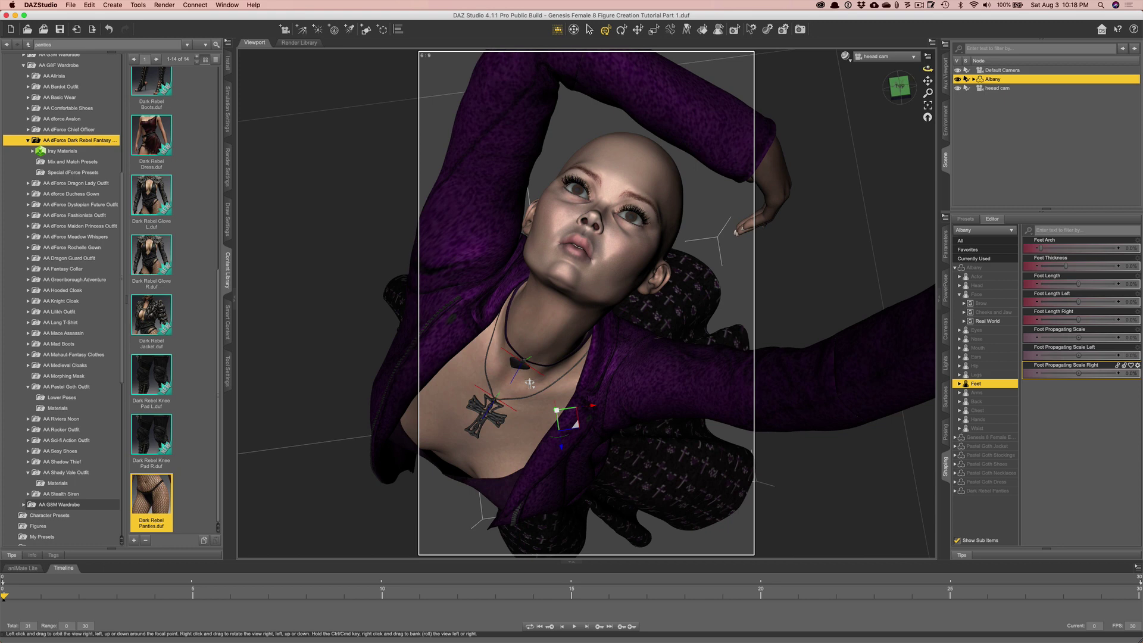
pyautogui.moveTo(928, 68); pyautogui.dragTo(920, 78)
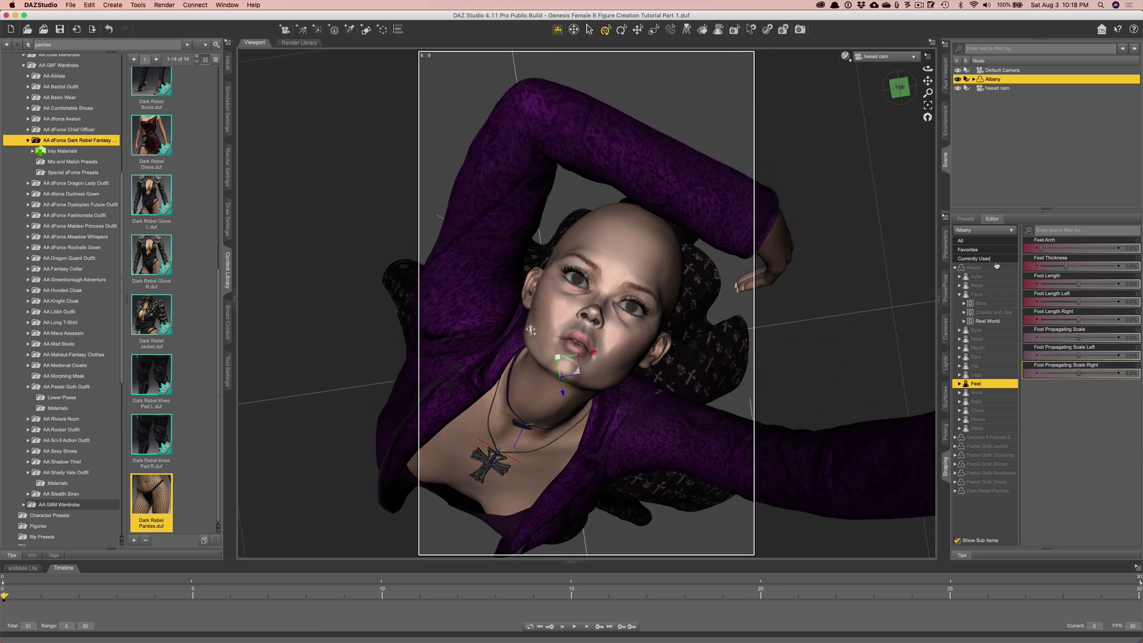
pyautogui.click(975, 268)
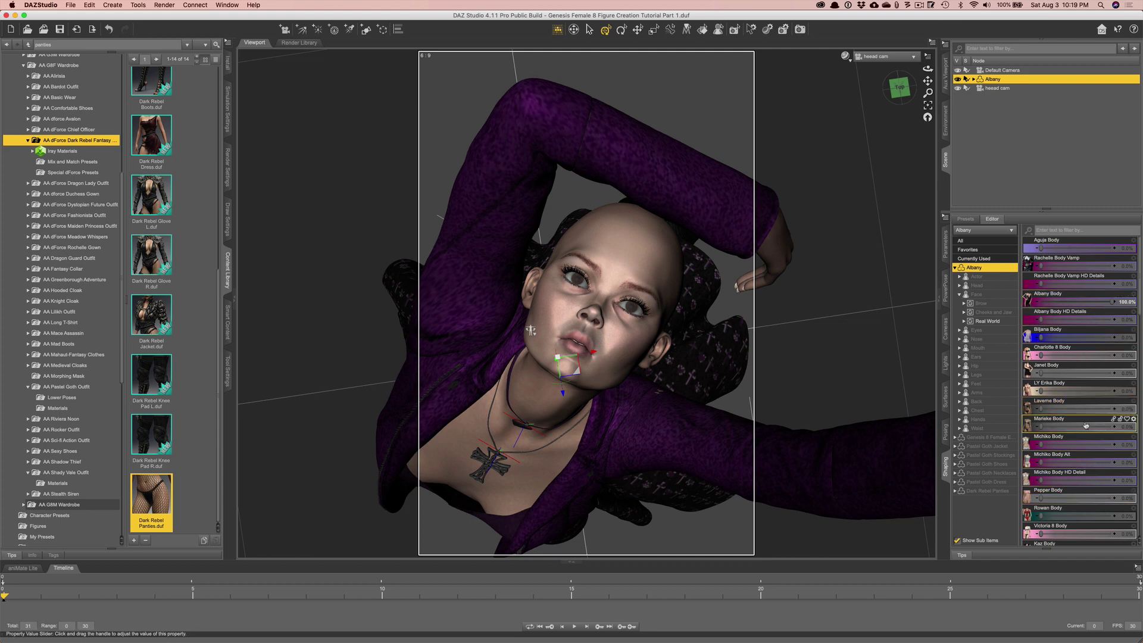
pyautogui.scroll(-5, 1080, 384)
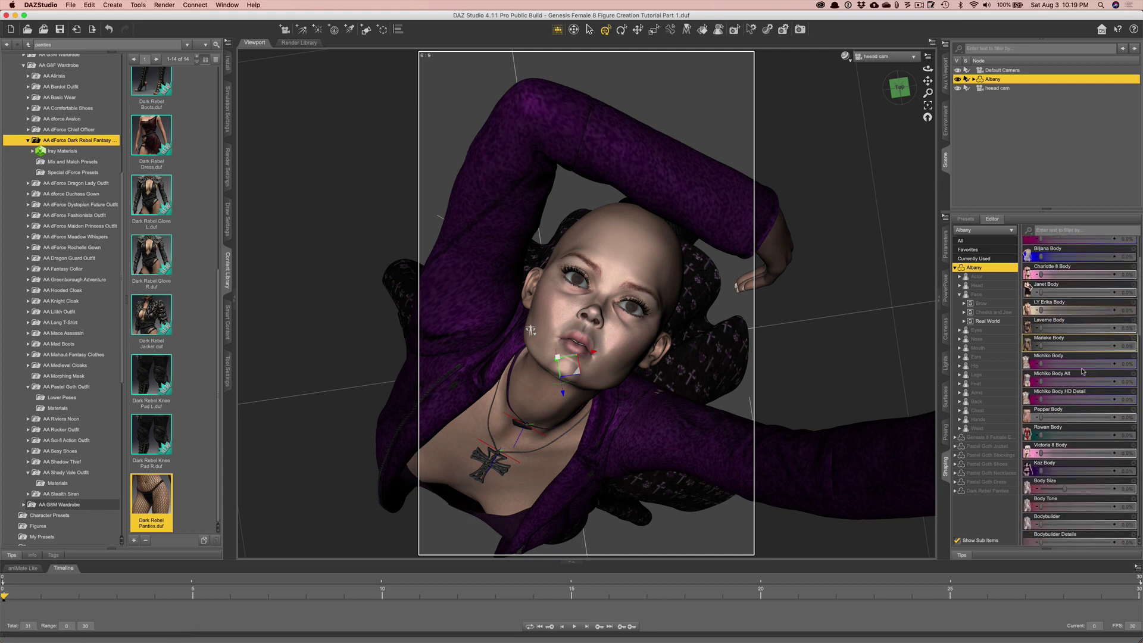
# Reduce the head morphs to about 28.9% Biljana, 9.1% Charlotte 8, 15.1% Marieke and 10.1% Rowan.
pyautogui.click(975, 286)
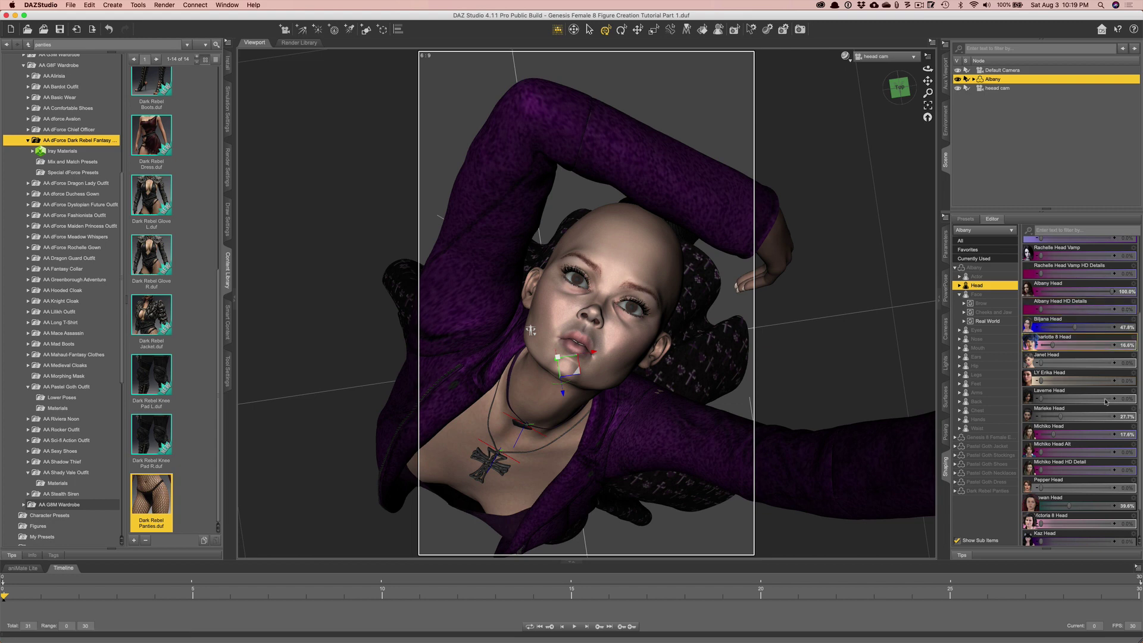
pyautogui.moveTo(1060, 415); pyautogui.dragTo(1051, 415)
pyautogui.moveTo(1062, 328)
pyautogui.mouseDown()
pyautogui.moveTo(1048, 326)
pyautogui.moveTo(1059, 327)
pyautogui.mouseUp()
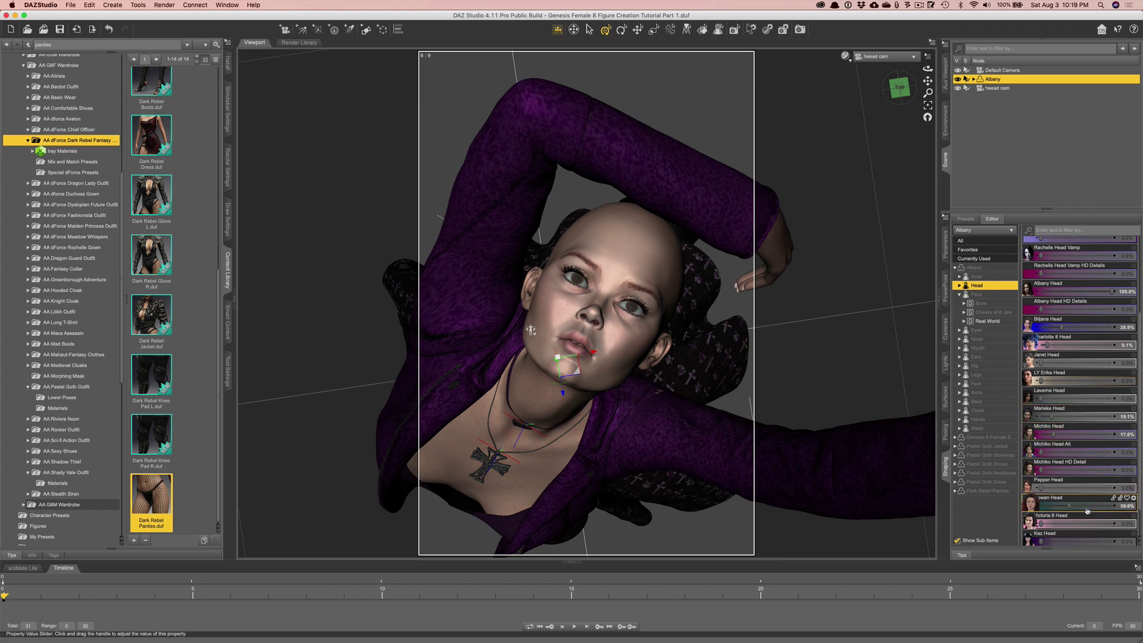
pyautogui.moveTo(1054, 508); pyautogui.dragTo(1045, 506)
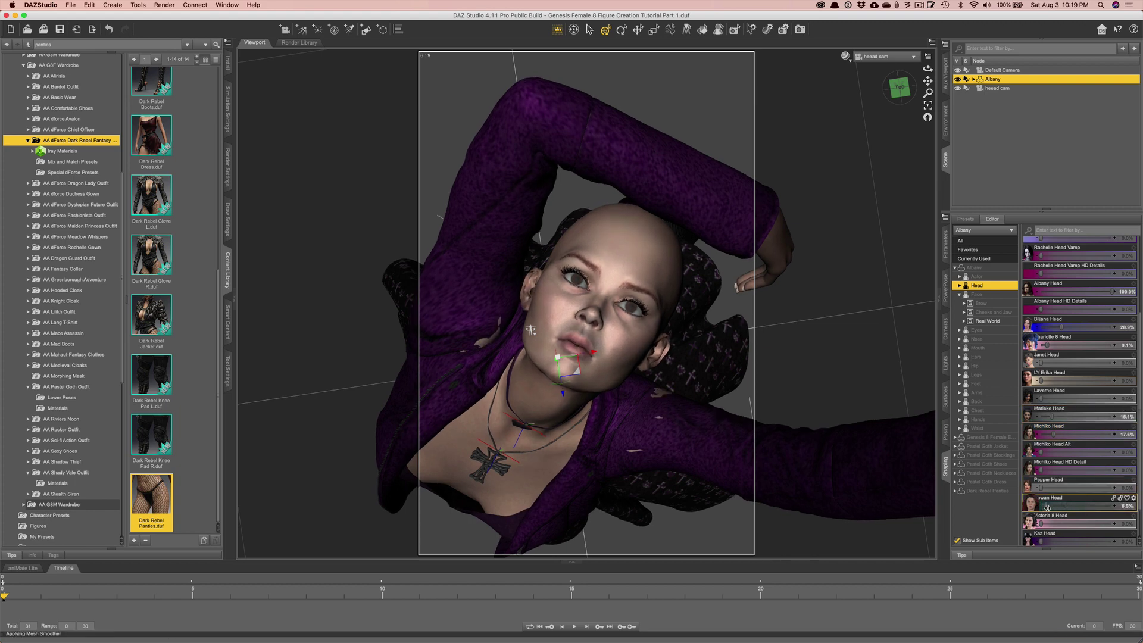
pyautogui.moveTo(1047, 508); pyautogui.dragTo(1049, 507)
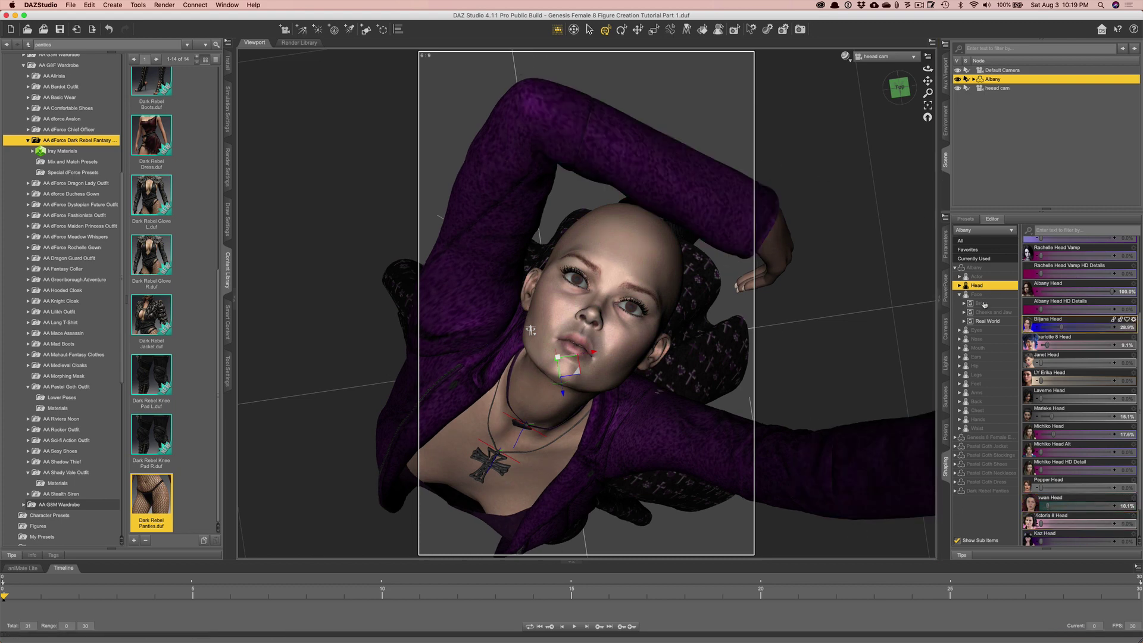
pyautogui.click(958, 295)
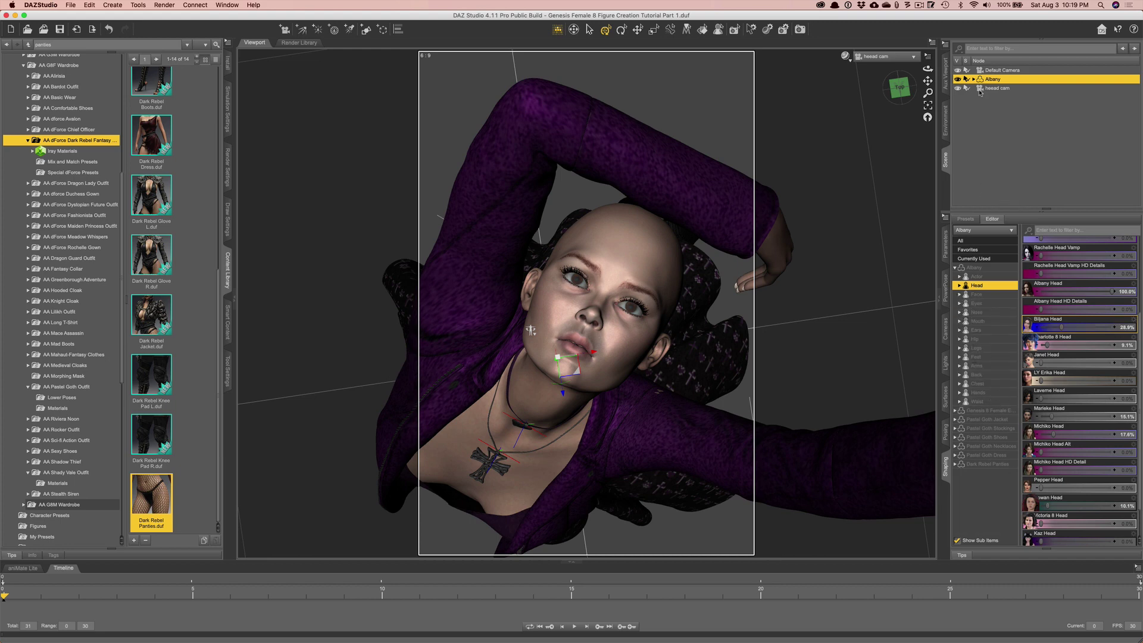
pyautogui.click(993, 112)
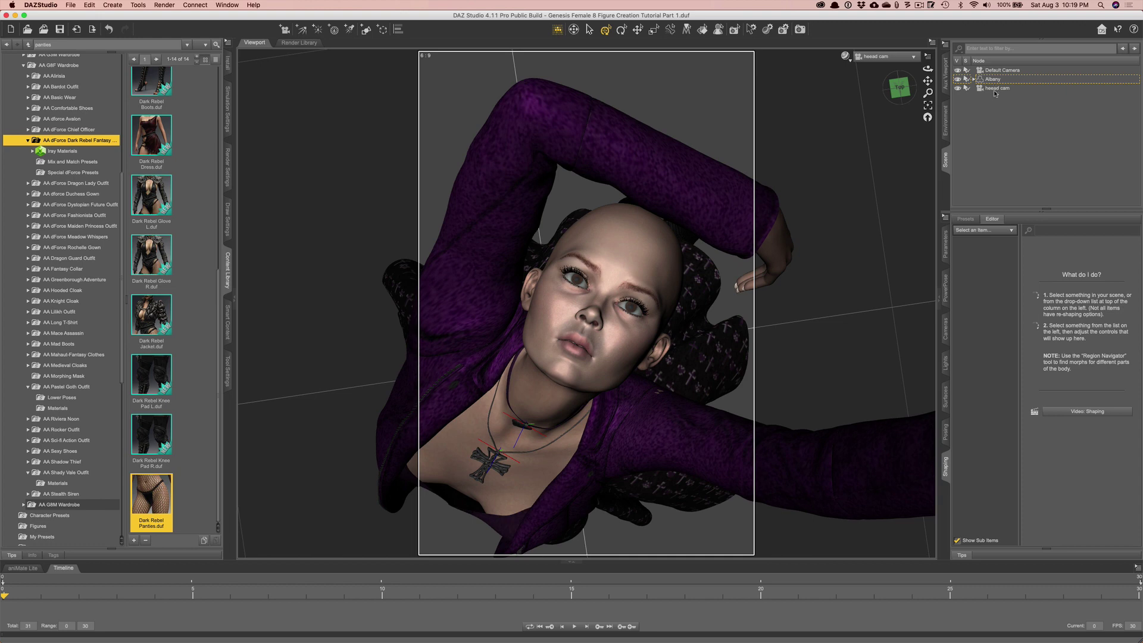
pyautogui.click(993, 89)
pyautogui.rightClick(995, 92)
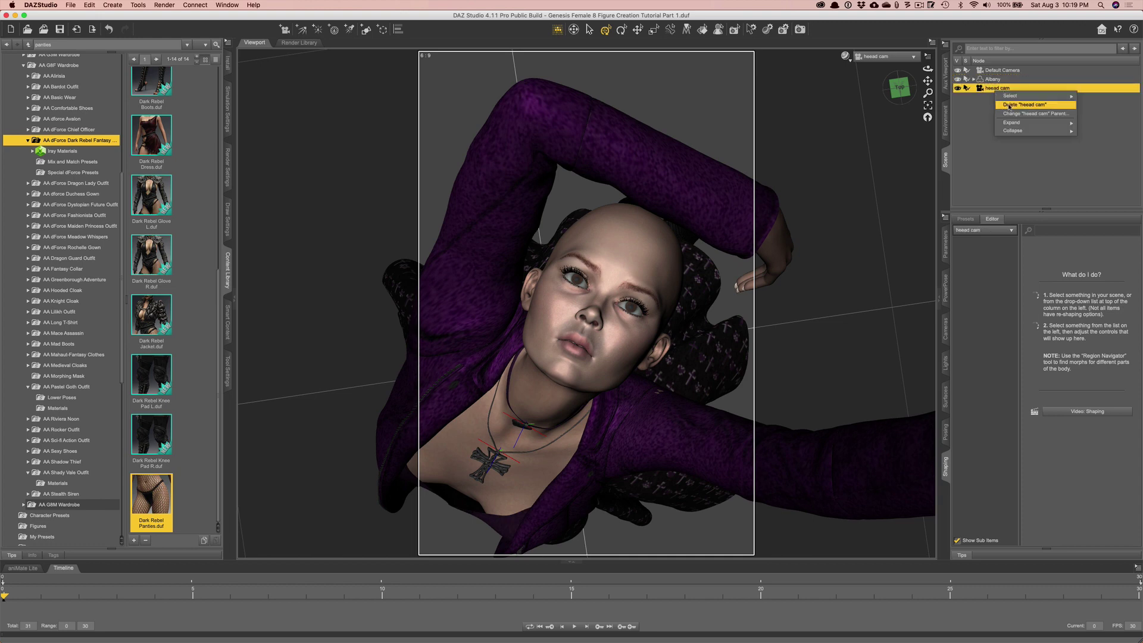
pyautogui.click(987, 91)
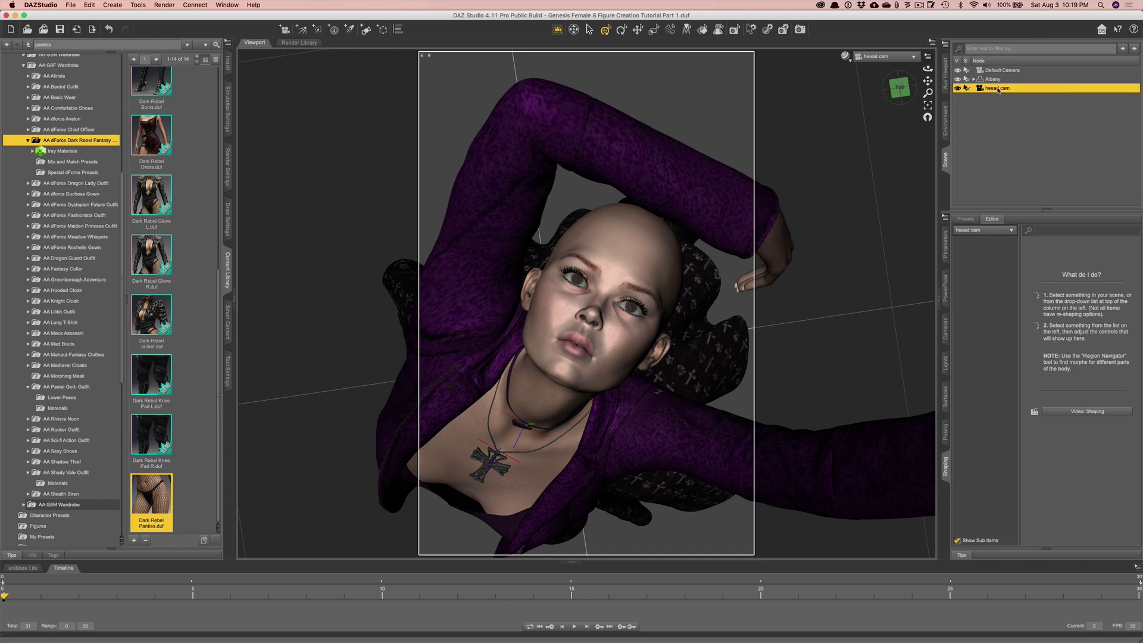
pyautogui.rightClick(998, 90)
pyautogui.moveTo(1012, 94)
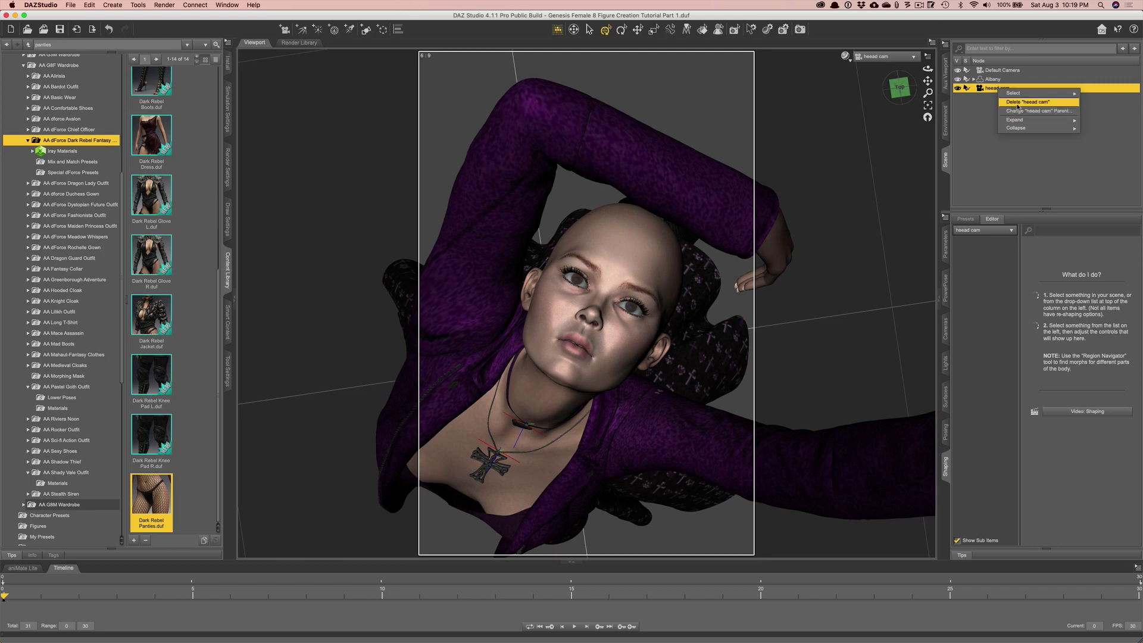
pyautogui.click(1015, 149)
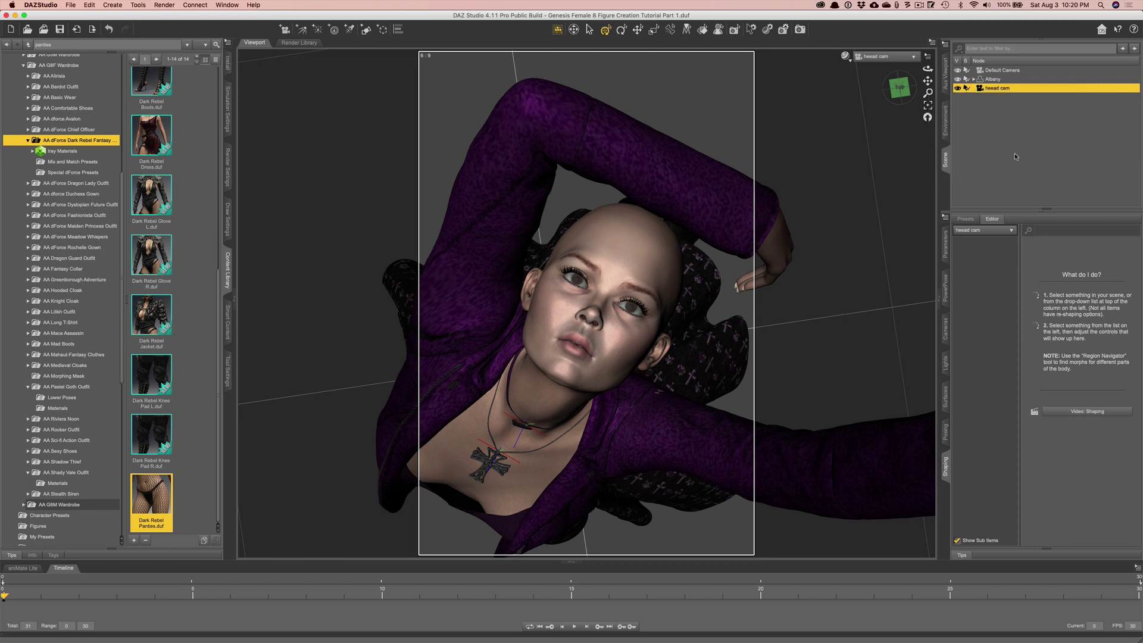
pyautogui.click(1014, 153)
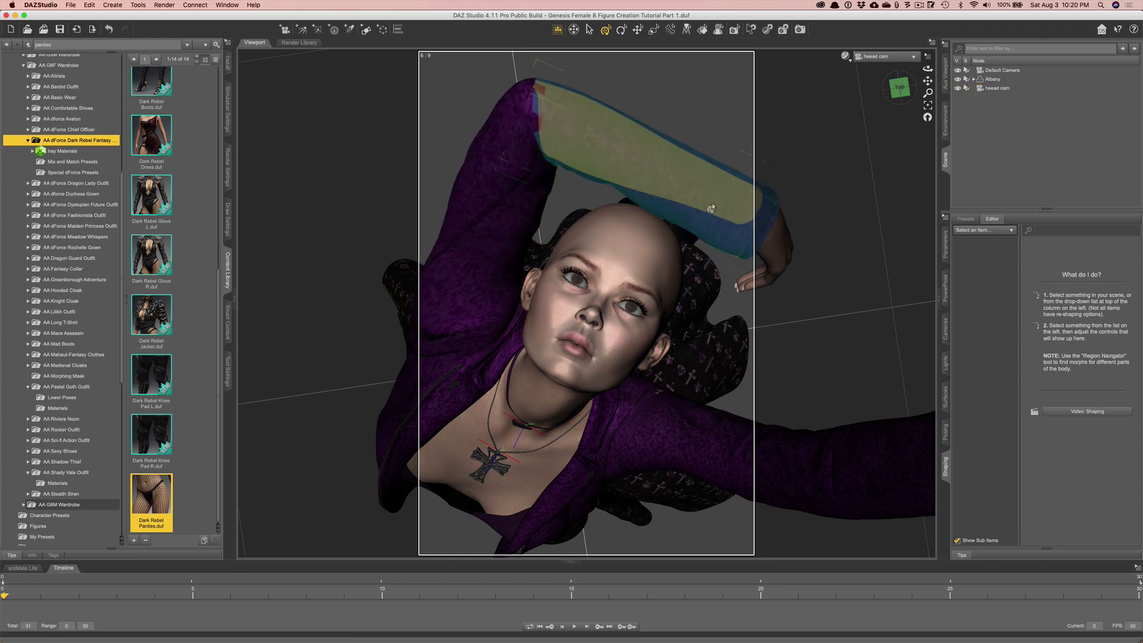
# Shift the raised arm's pose slightly by pulling its forearm in the viewport, and reselect the Albany figure.
pyautogui.moveTo(711, 208); pyautogui.dragTo(666, 194)
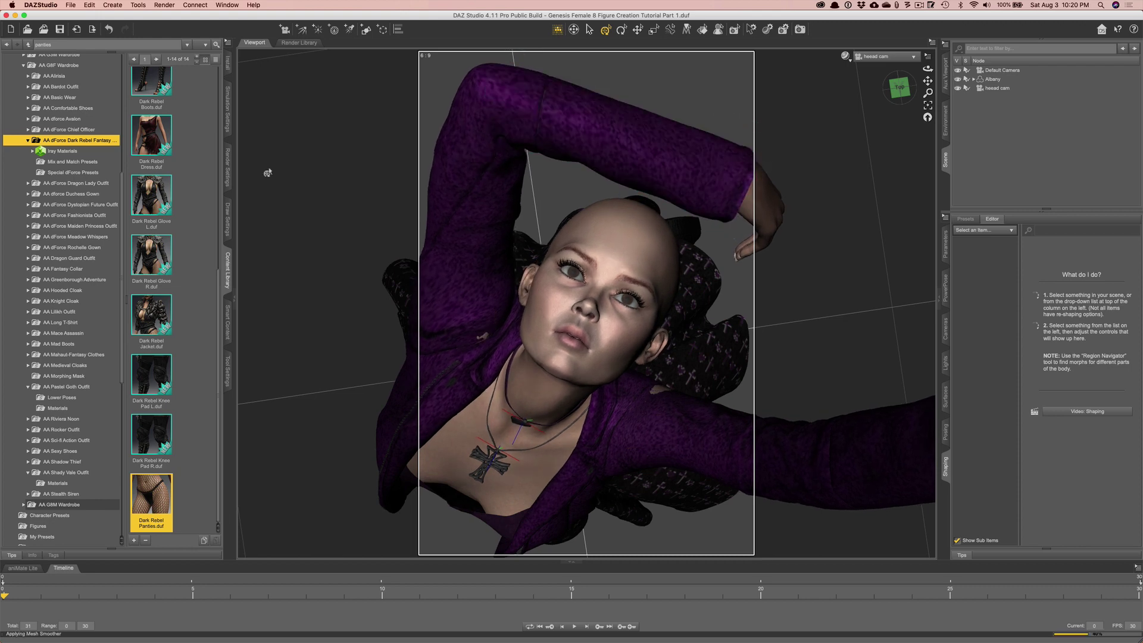
pyautogui.click(992, 79)
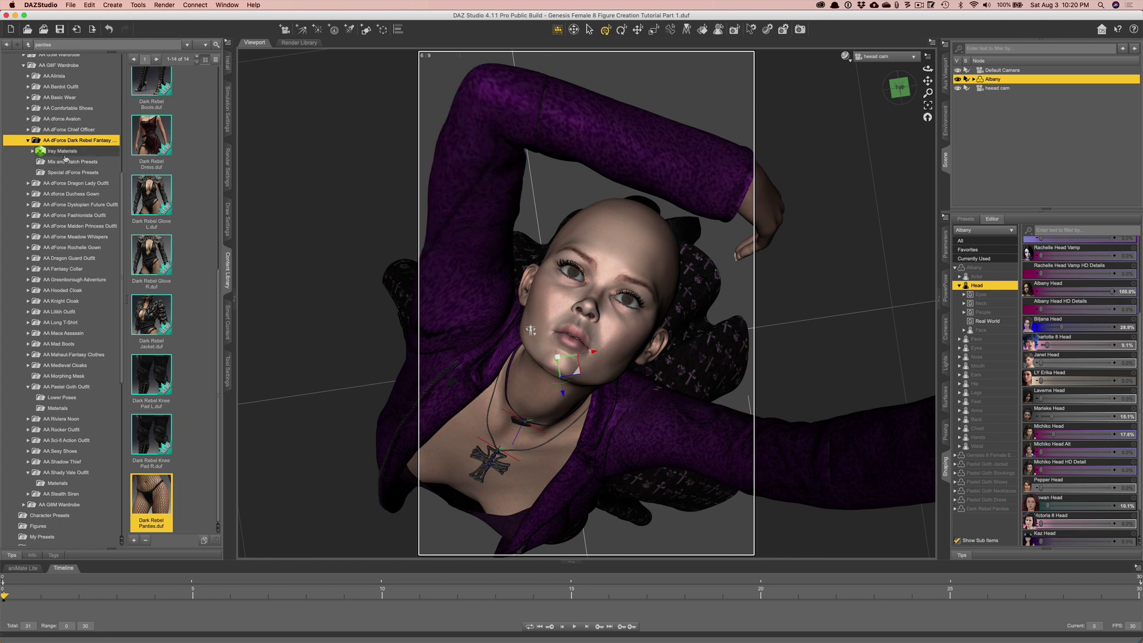
# Collapse the Dark Rebel Fantasy and AA G8F Wardrobe folders in the content library.
pyautogui.click(27, 140)
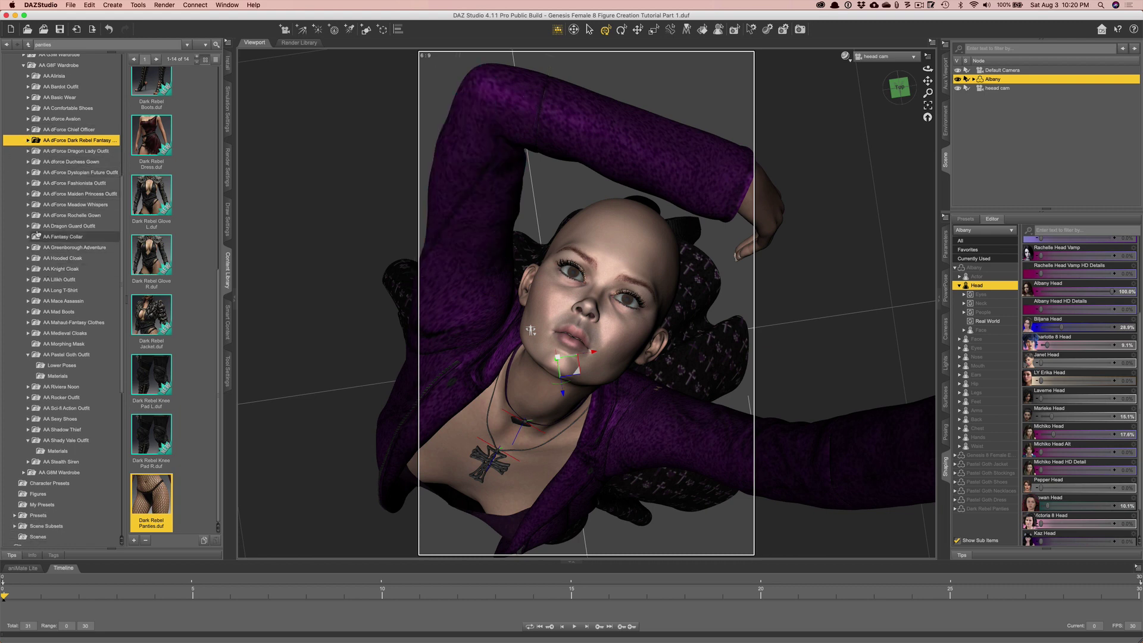
pyautogui.scroll(2, 35, 134)
pyautogui.scroll(4, 35, 133)
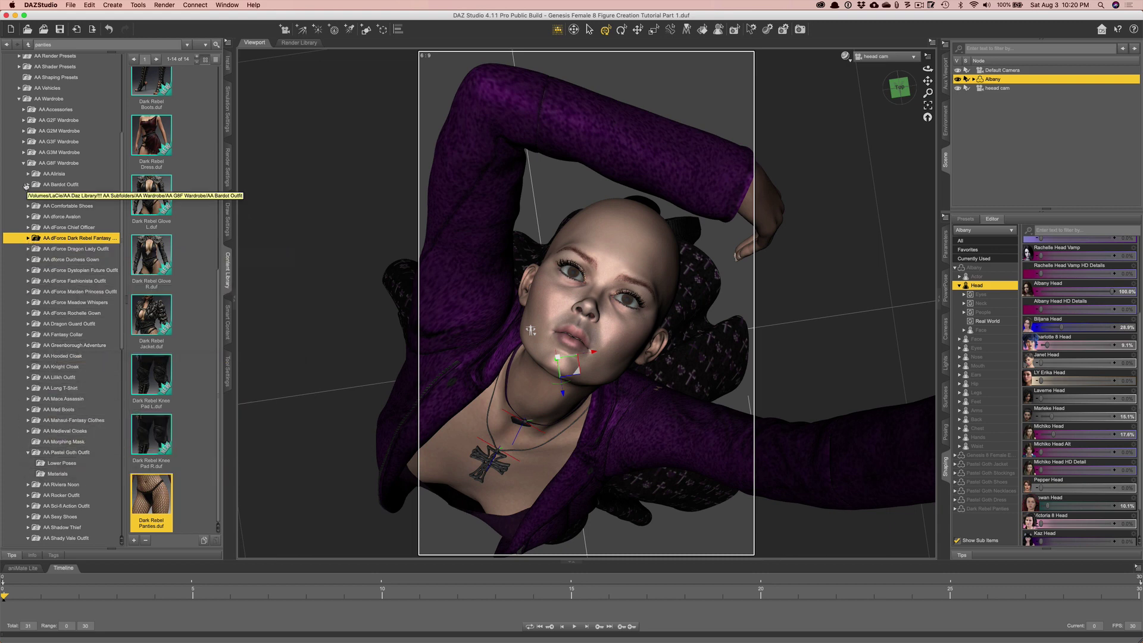
pyautogui.click(24, 162)
pyautogui.scroll(5, 25, 166)
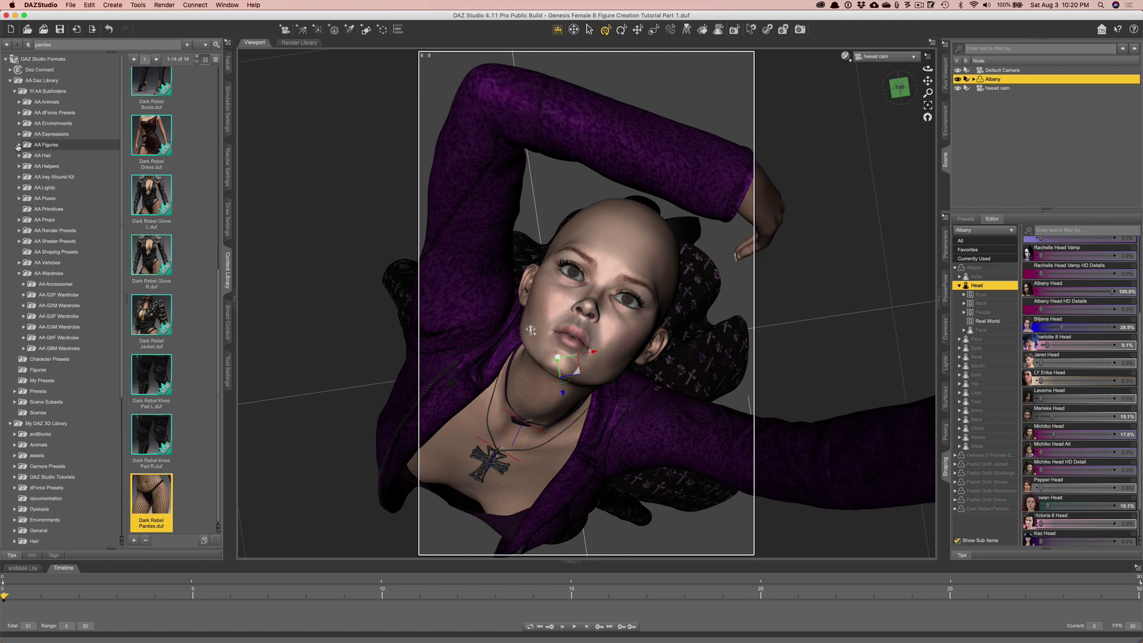
# Apply the last eye material in the Albany Eye Color folder of AA G8F Characters to the figure.
pyautogui.click(19, 145)
pyautogui.click(24, 188)
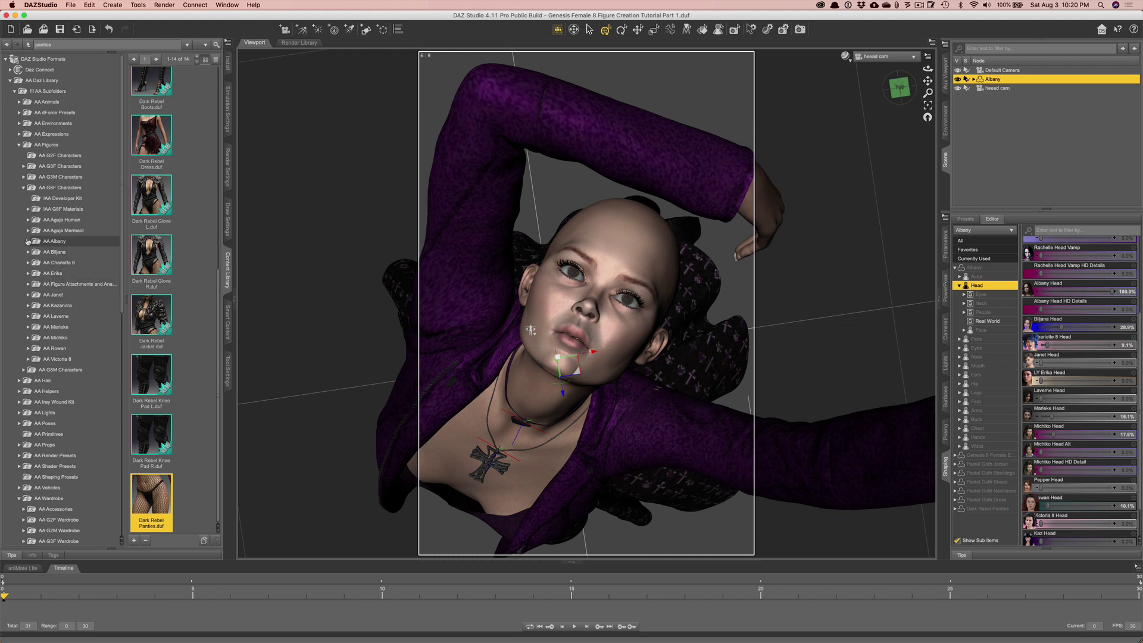
pyautogui.click(27, 241)
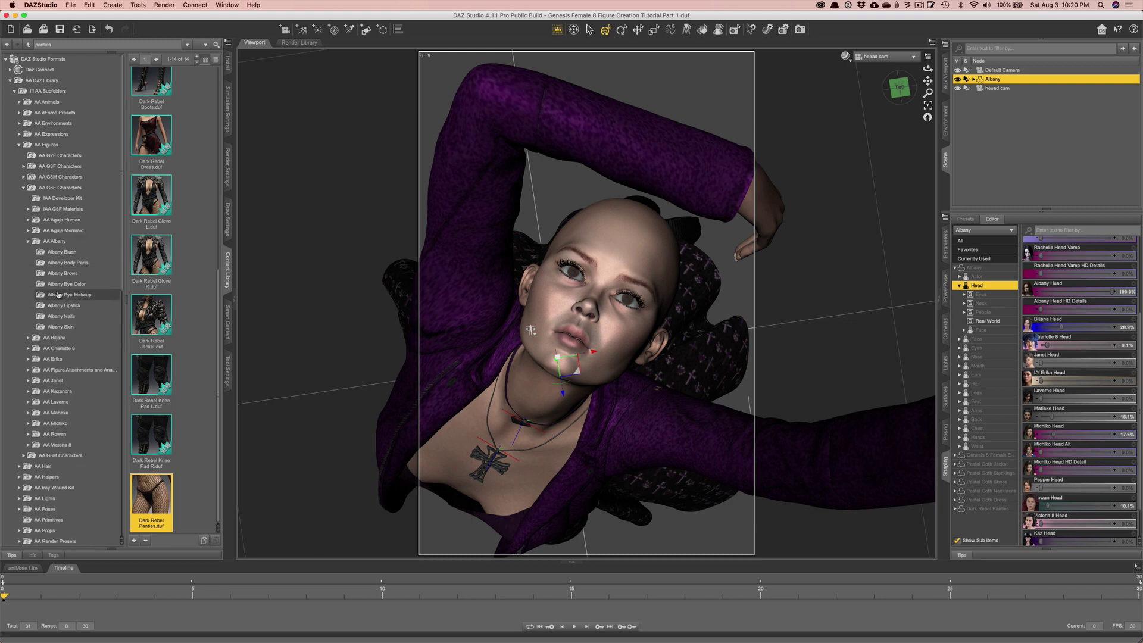
pyautogui.click(58, 284)
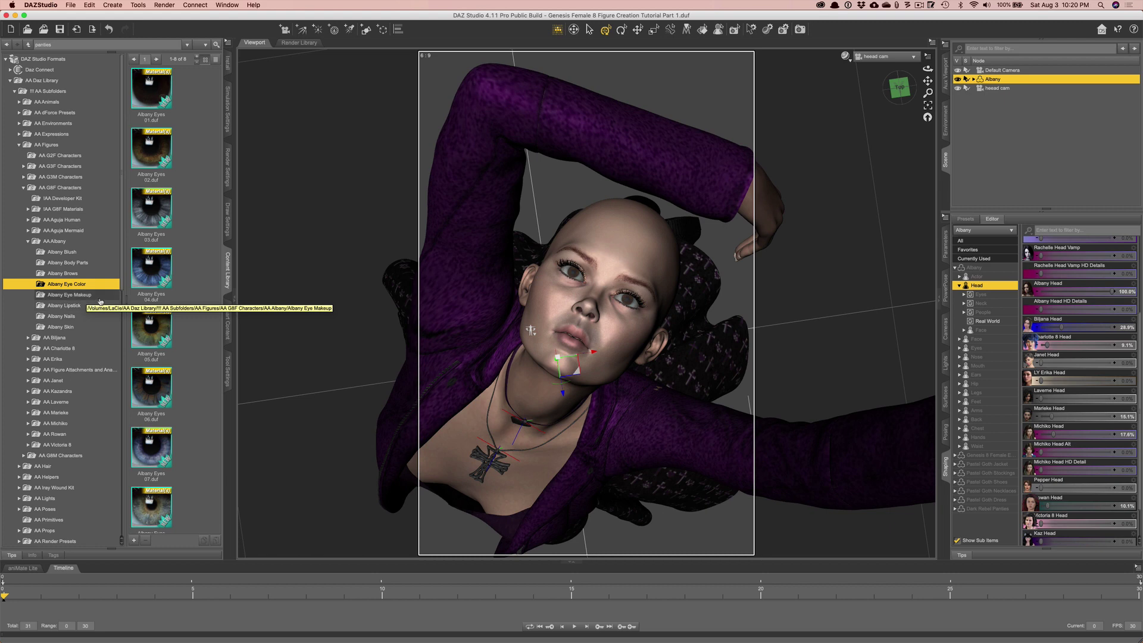
pyautogui.moveTo(159, 211)
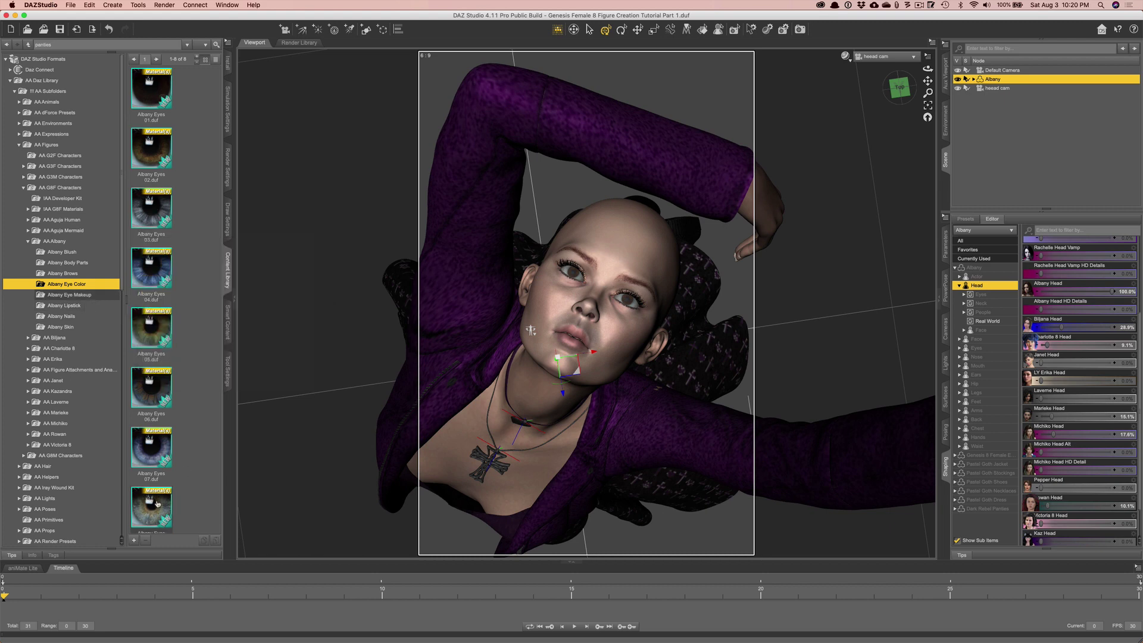
pyautogui.click(158, 504)
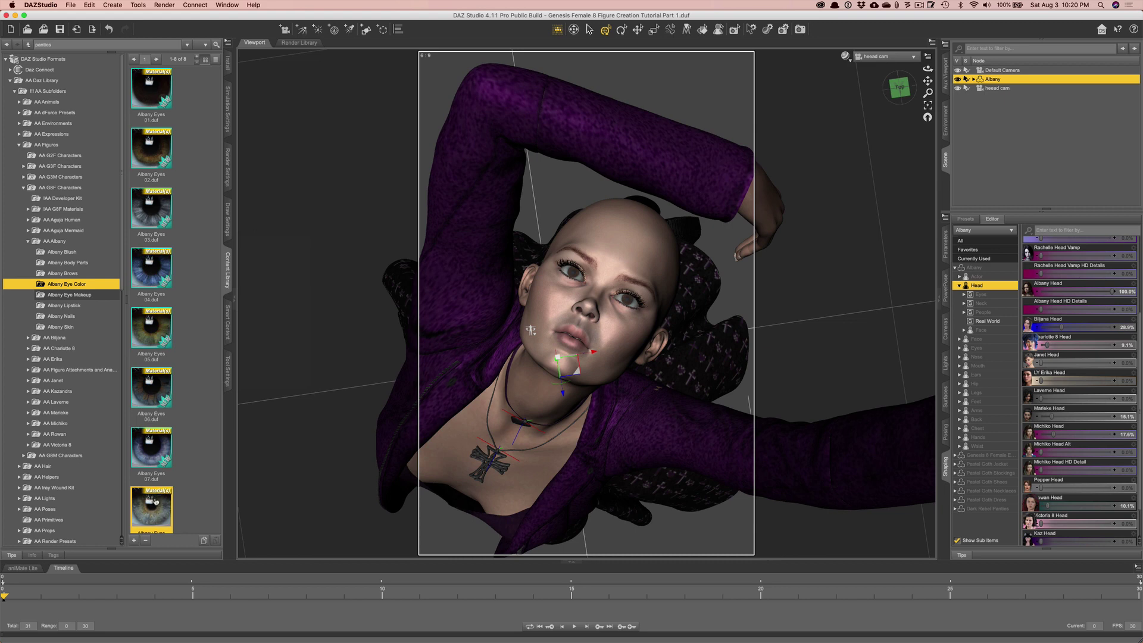
pyautogui.doubleClick(154, 502)
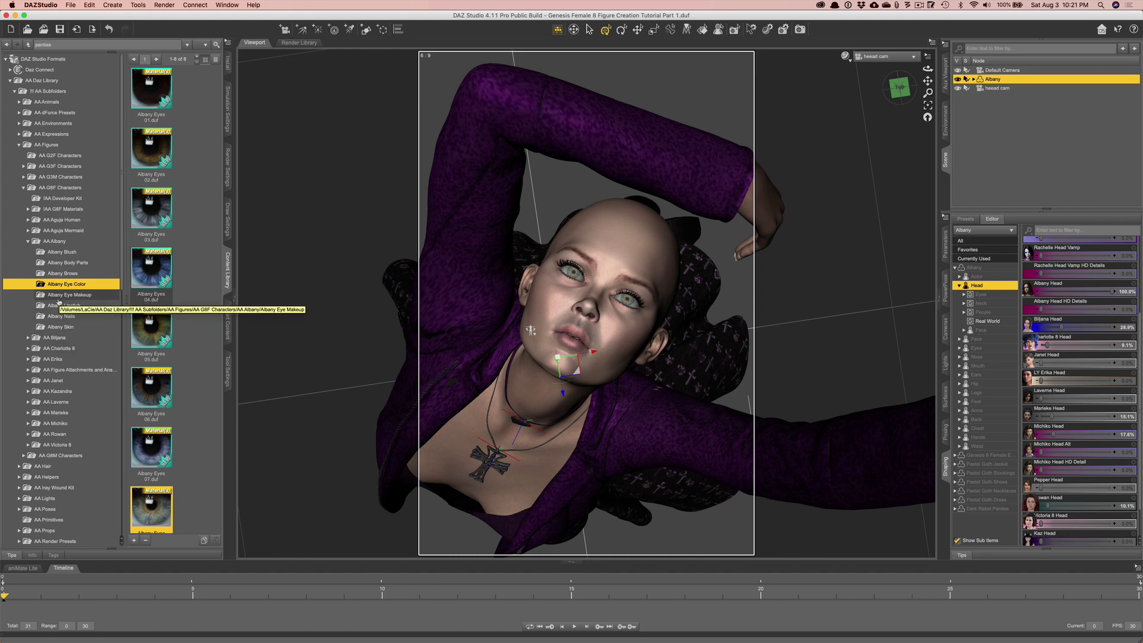
# Apply the Albany MU 02 eye makeup from the Albany Eye Makeup folder to the figure.
pyautogui.click(61, 295)
pyautogui.scroll(-5, 185, 310)
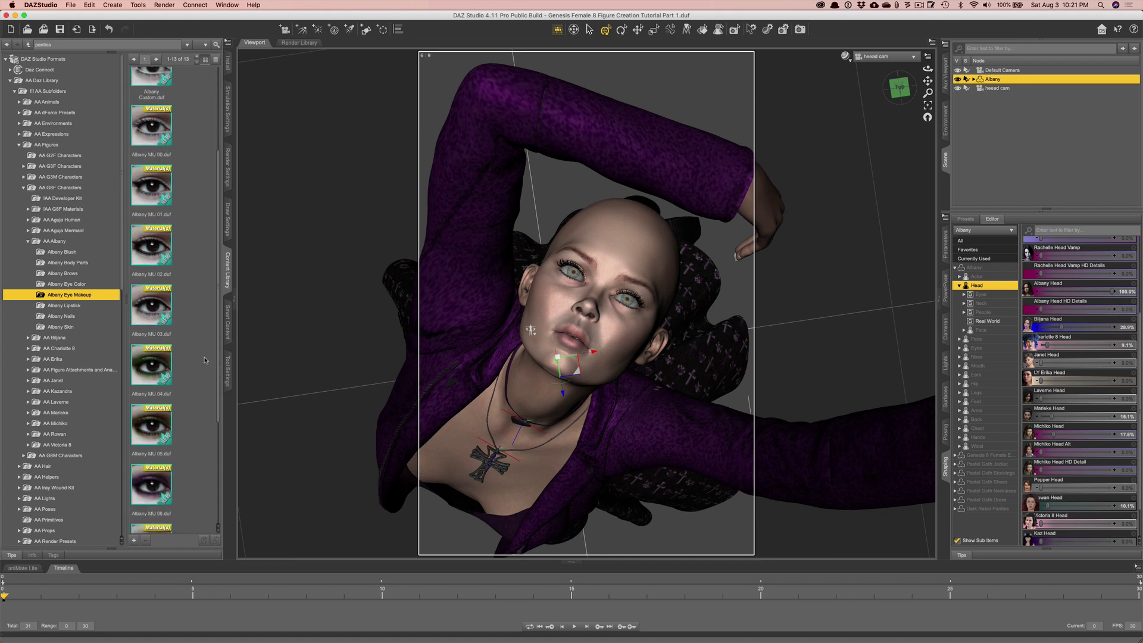
pyautogui.scroll(-4, 203, 361)
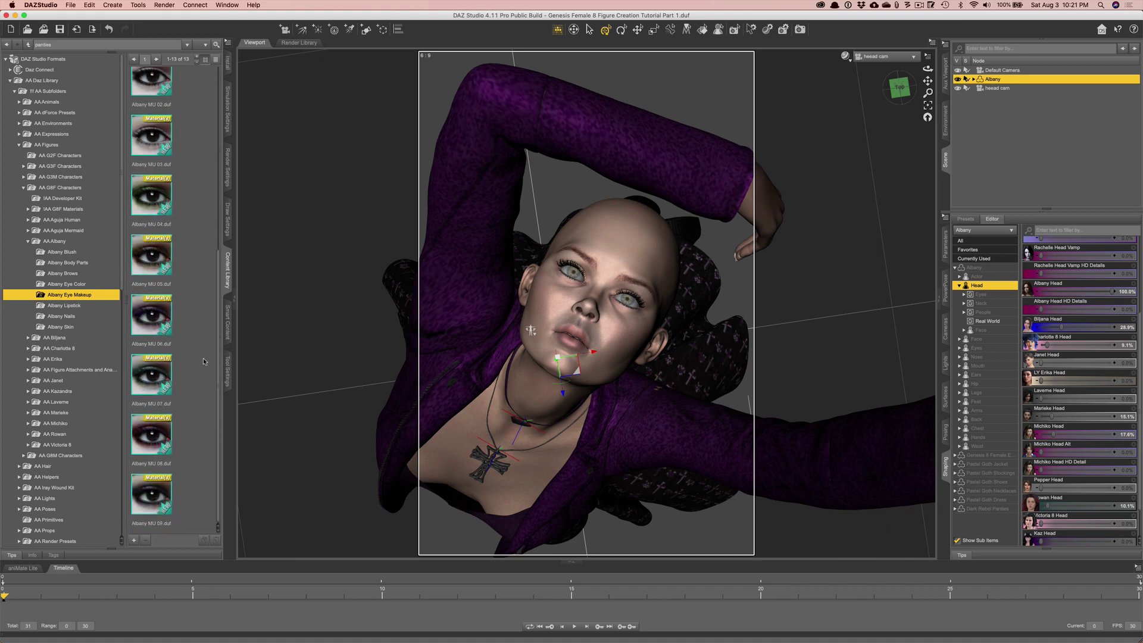
pyautogui.scroll(8, 202, 358)
pyautogui.click(155, 333)
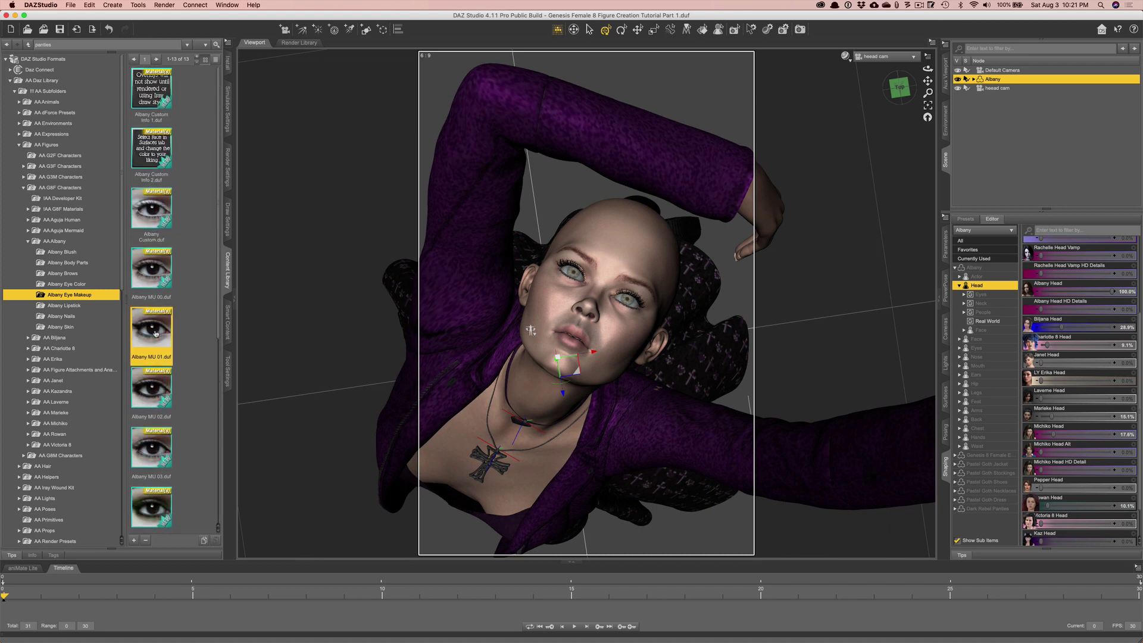
pyautogui.moveTo(148, 343)
pyautogui.click(159, 398)
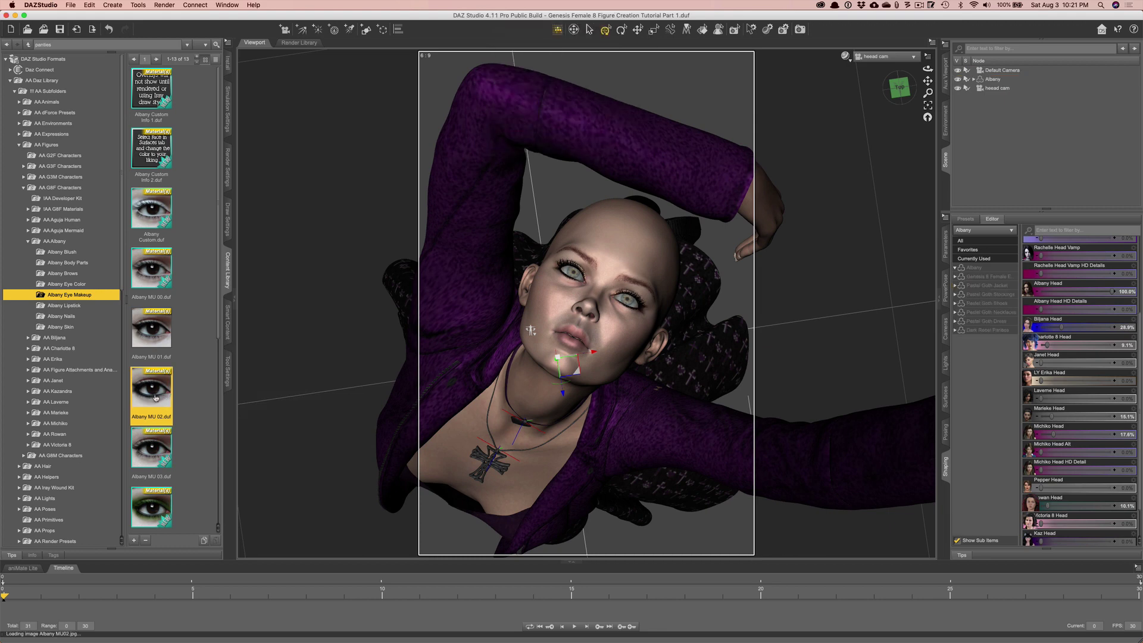
# Apply the Albany Lips 07 purple lipstick from the Albany Lipstick folder to the figure.
pyautogui.click(52, 306)
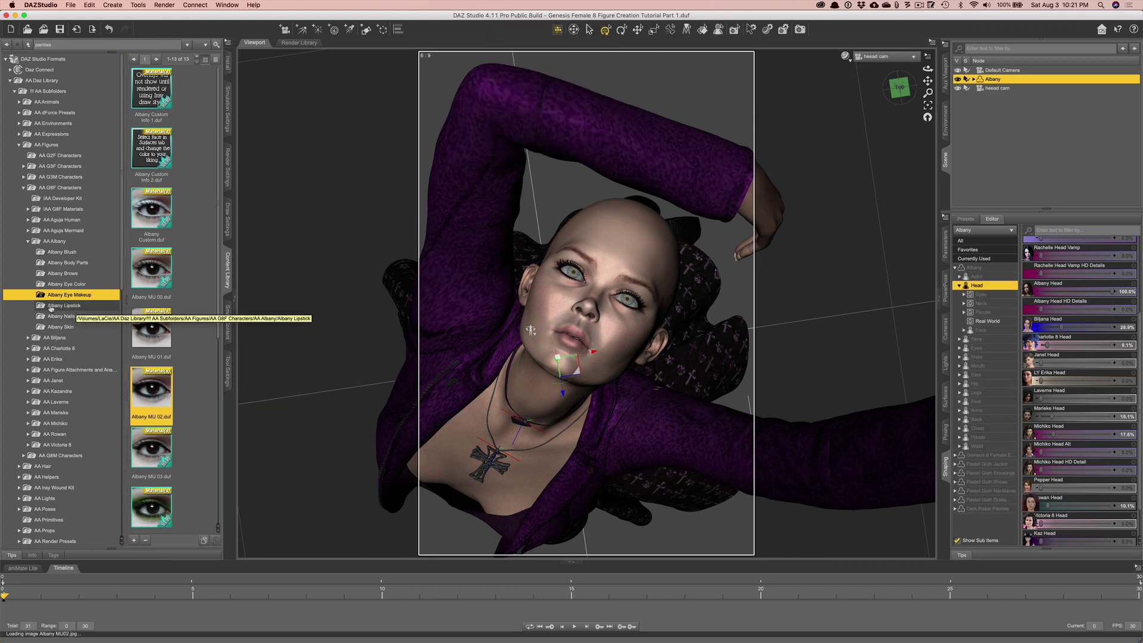
pyautogui.scroll(-5, 187, 394)
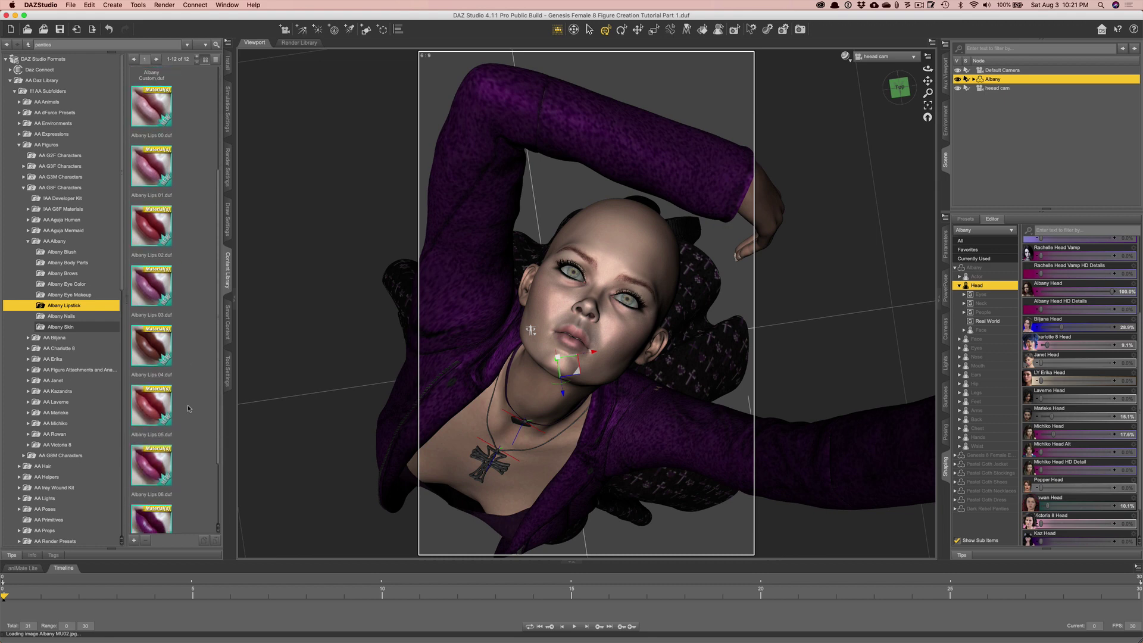
pyautogui.click(142, 445)
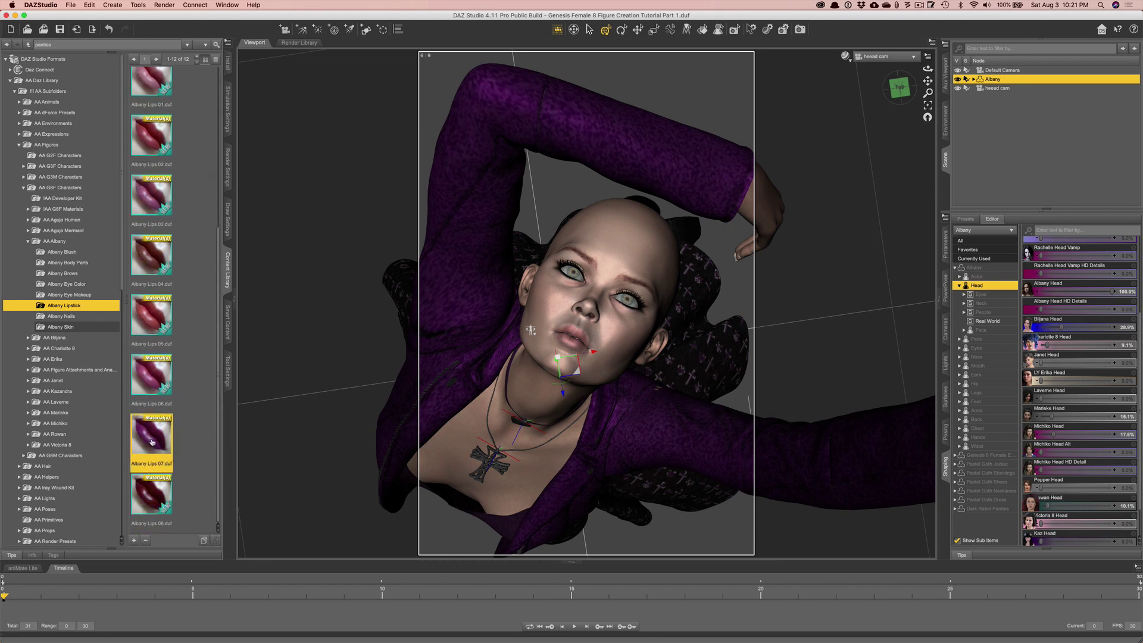
pyautogui.doubleClick(152, 441)
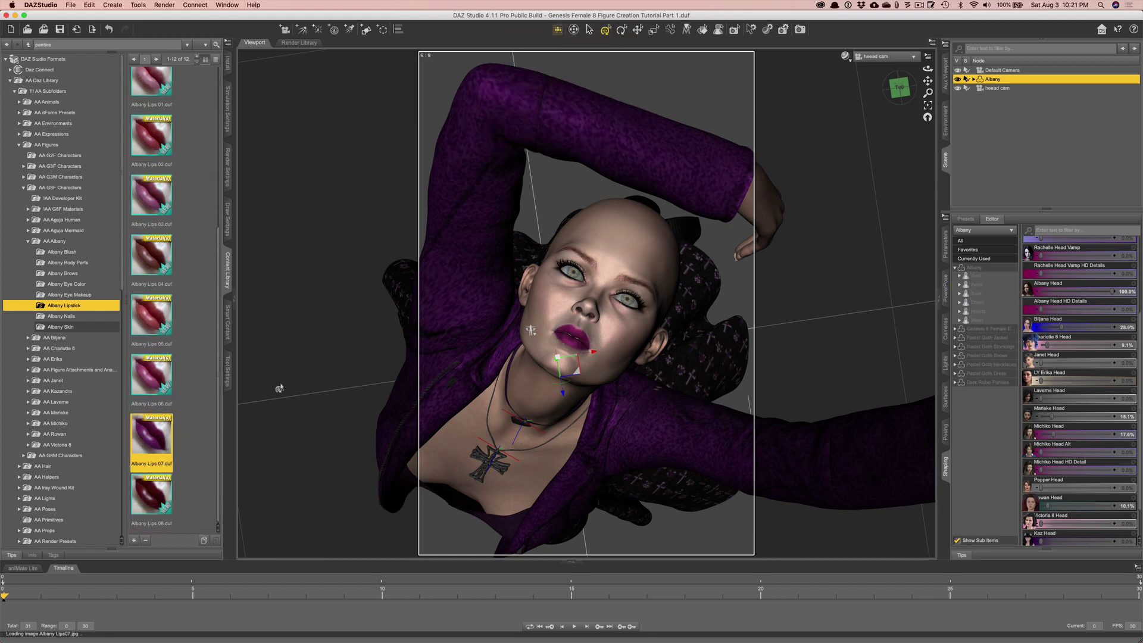
# Replace the lipstick with Albany Lips 03 and apply the purple Albany Nails 05 material to the figure.
pyautogui.doubleClick(151, 193)
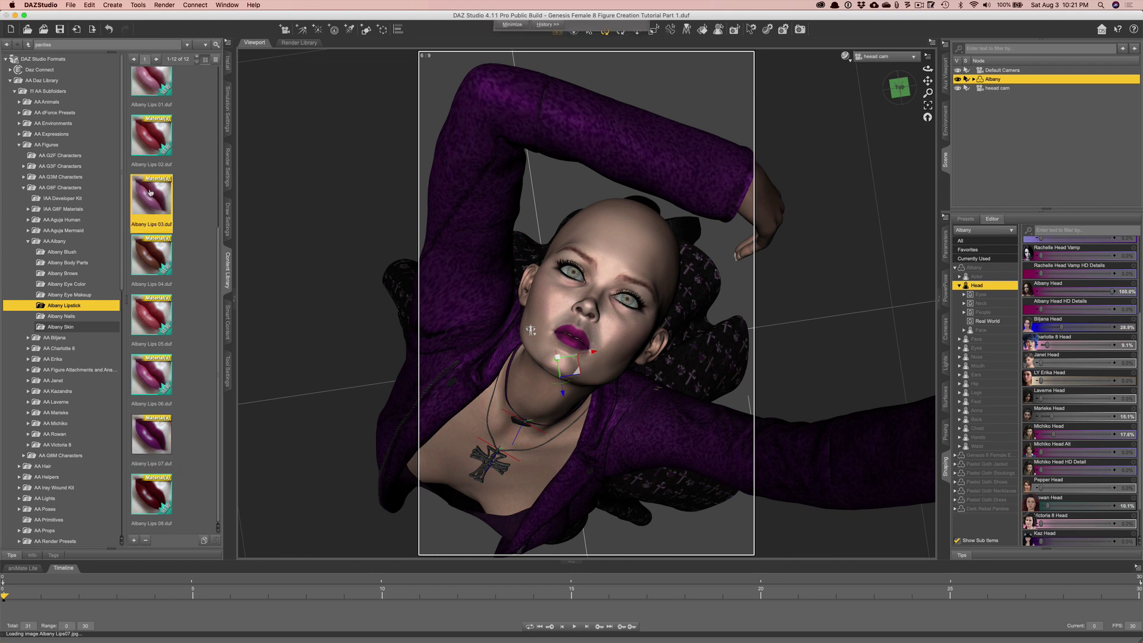
pyautogui.moveTo(151, 192)
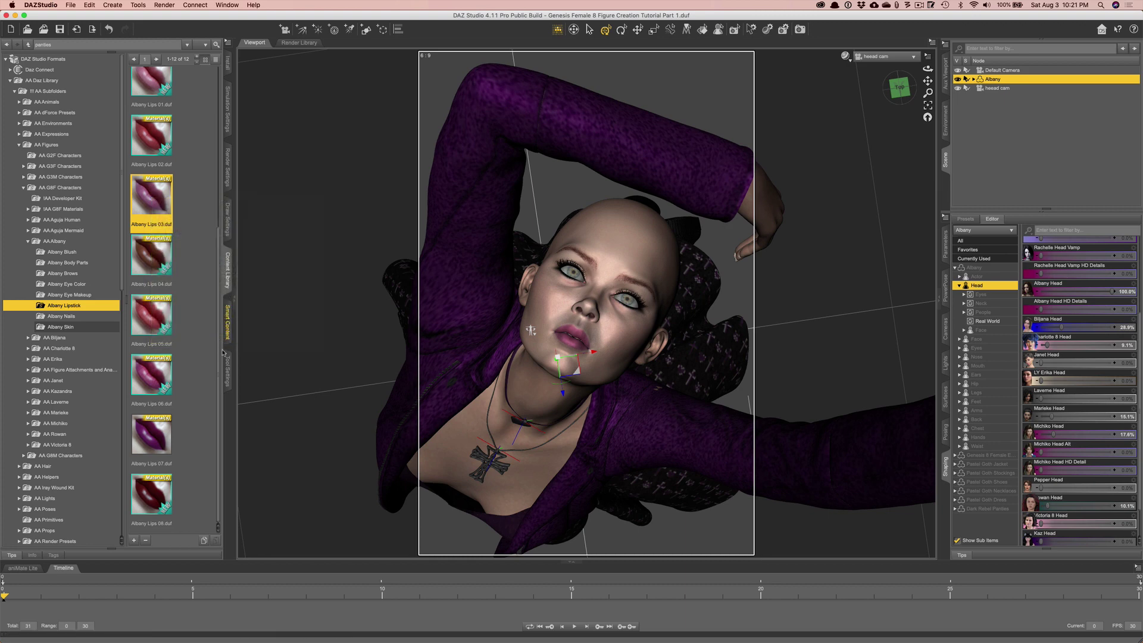
pyautogui.click(65, 316)
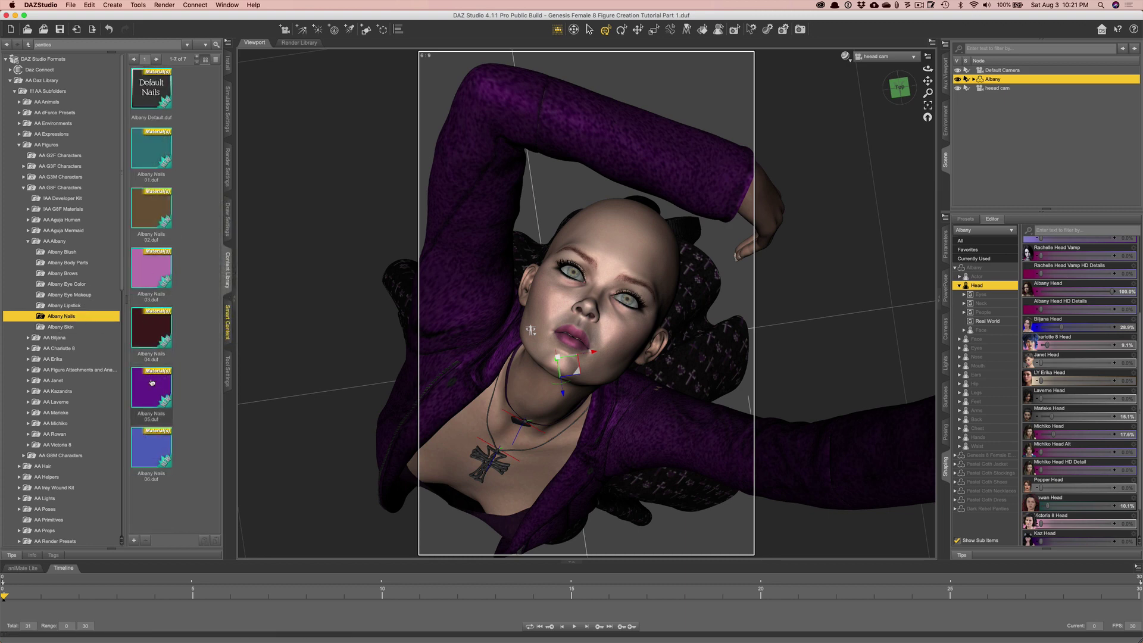
pyautogui.moveTo(153, 382)
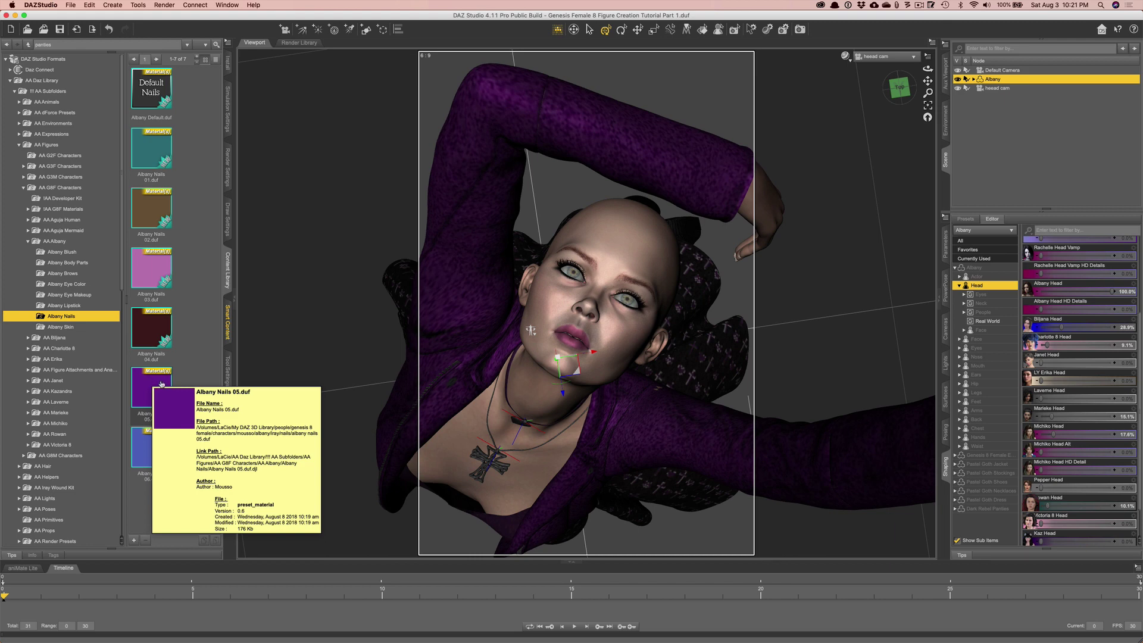
pyautogui.click(149, 378)
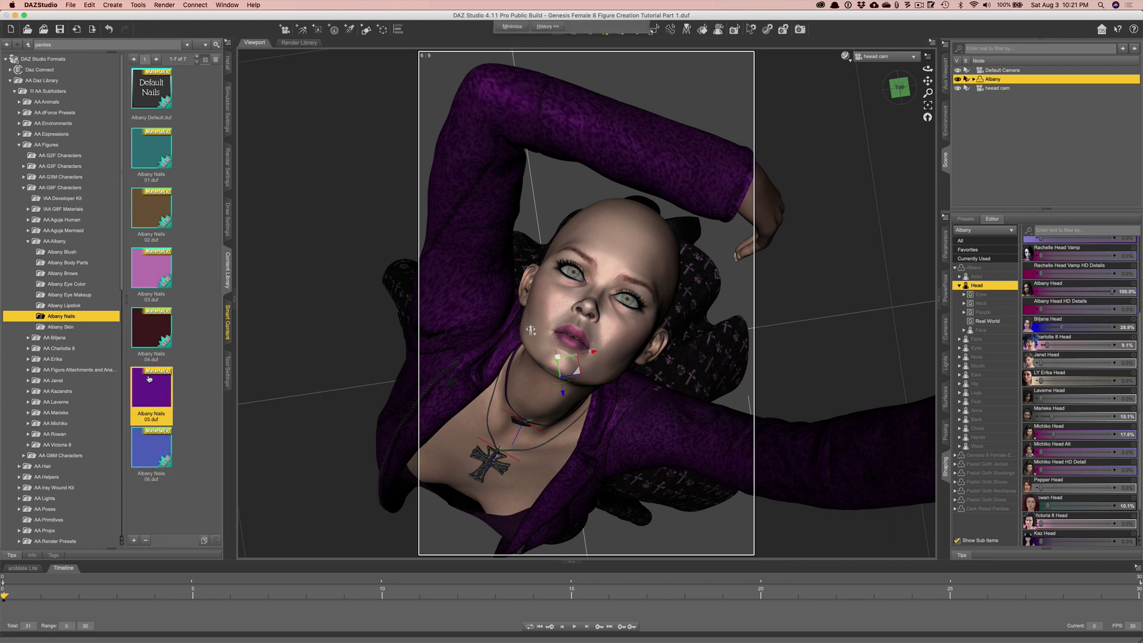
pyautogui.moveTo(152, 379); pyautogui.dragTo(890, 110)
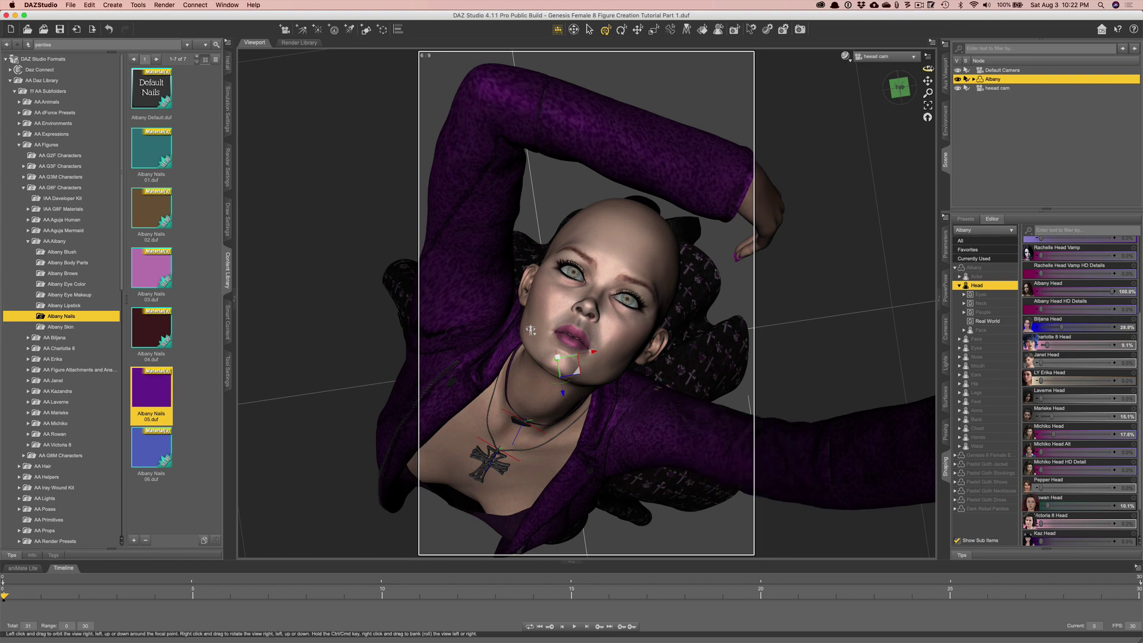
# Filter the Albany figure's shaping morphs by "nails".
pyautogui.moveTo(927, 68); pyautogui.dragTo(902, 101)
pyautogui.moveTo(497, 431)
pyautogui.mouseDown()
pyautogui.moveTo(498, 457)
pyautogui.moveTo(502, 416)
pyautogui.mouseUp()
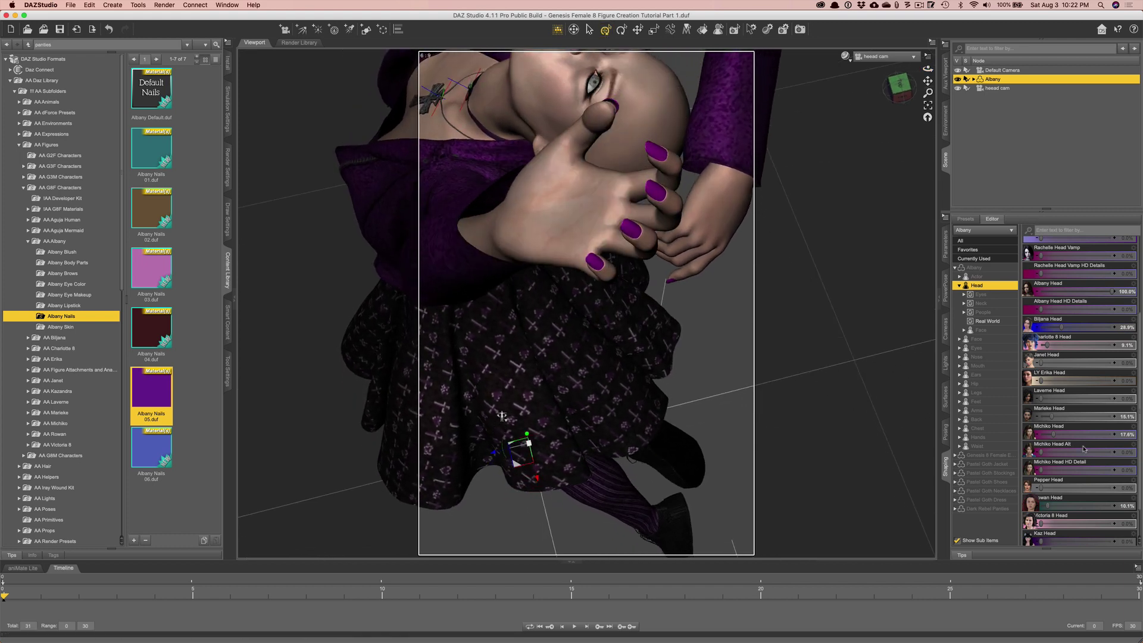
pyautogui.click(979, 277)
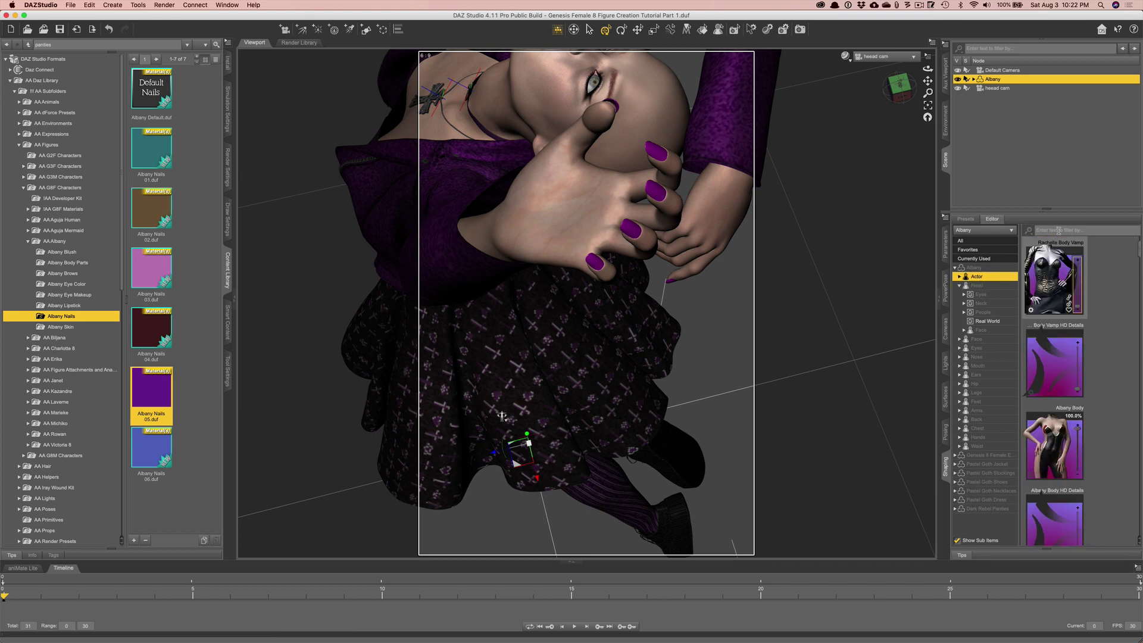
pyautogui.click(1058, 230)
pyautogui.write('nail')
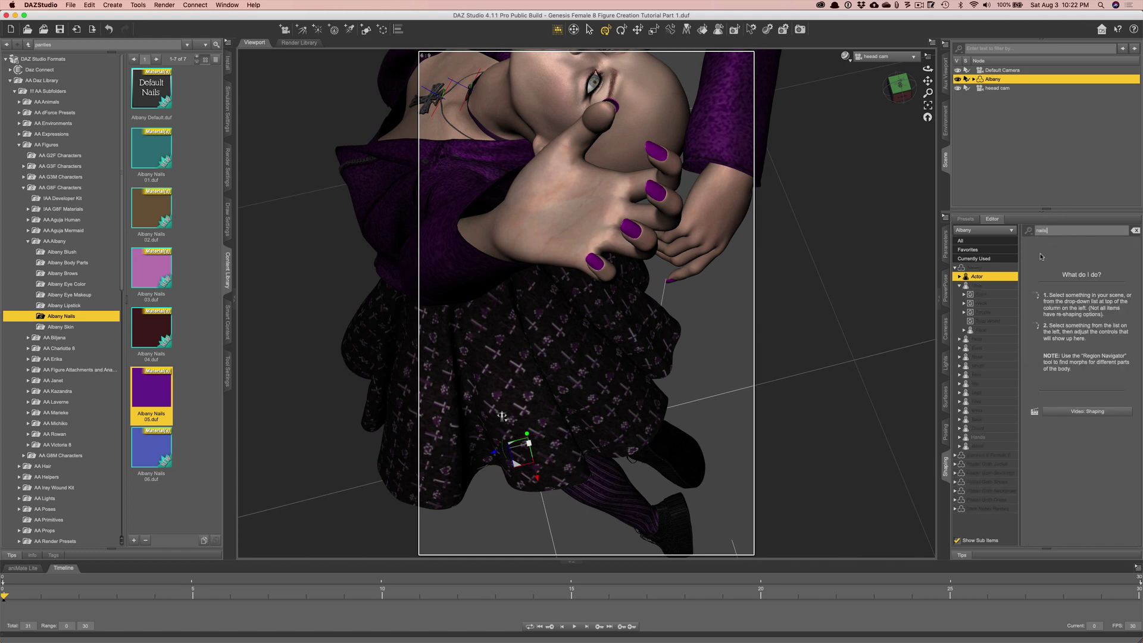
pyautogui.click(987, 268)
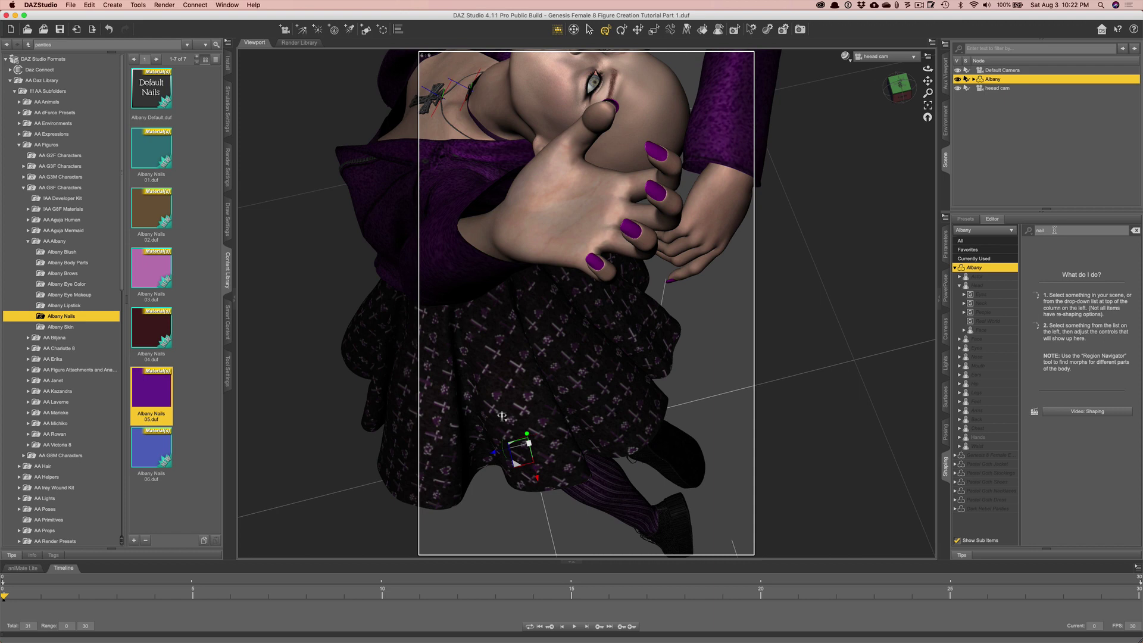
pyautogui.click(1135, 230)
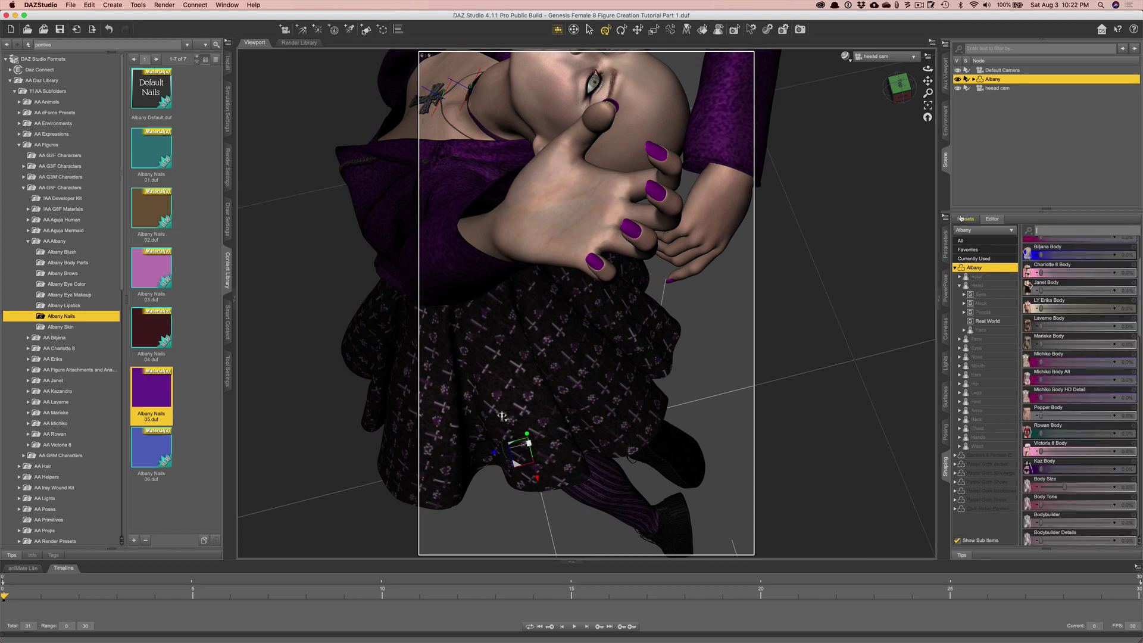
pyautogui.write('nails')
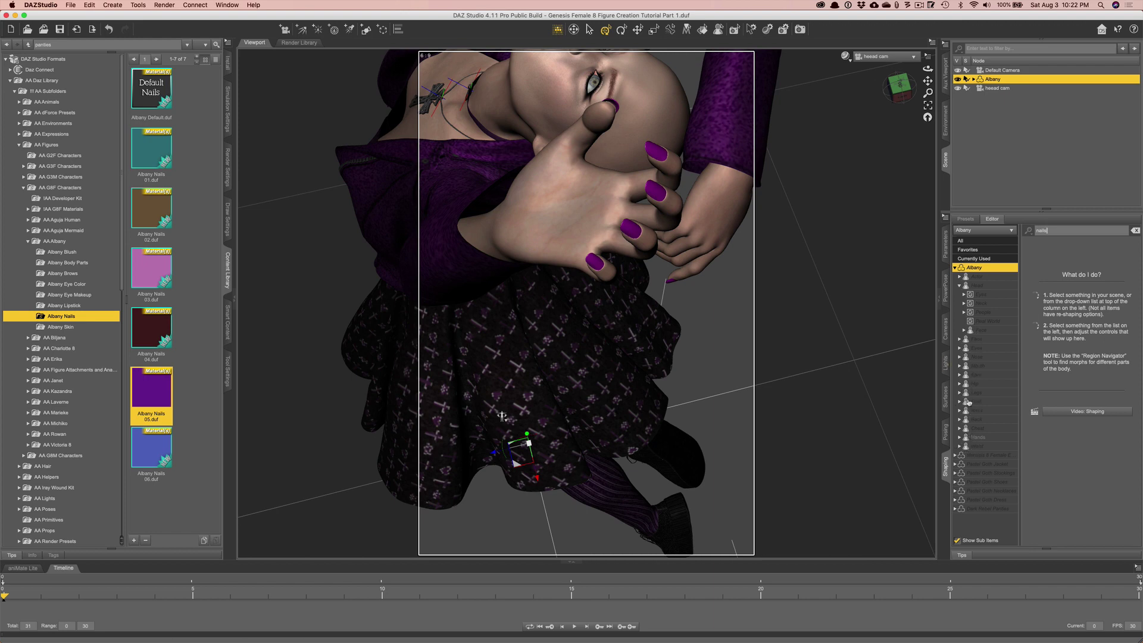
# Shorten the Albany figure's fingernails by lowering the Mousso Nails morph in the Hands region.
pyautogui.click(976, 287)
pyautogui.click(960, 286)
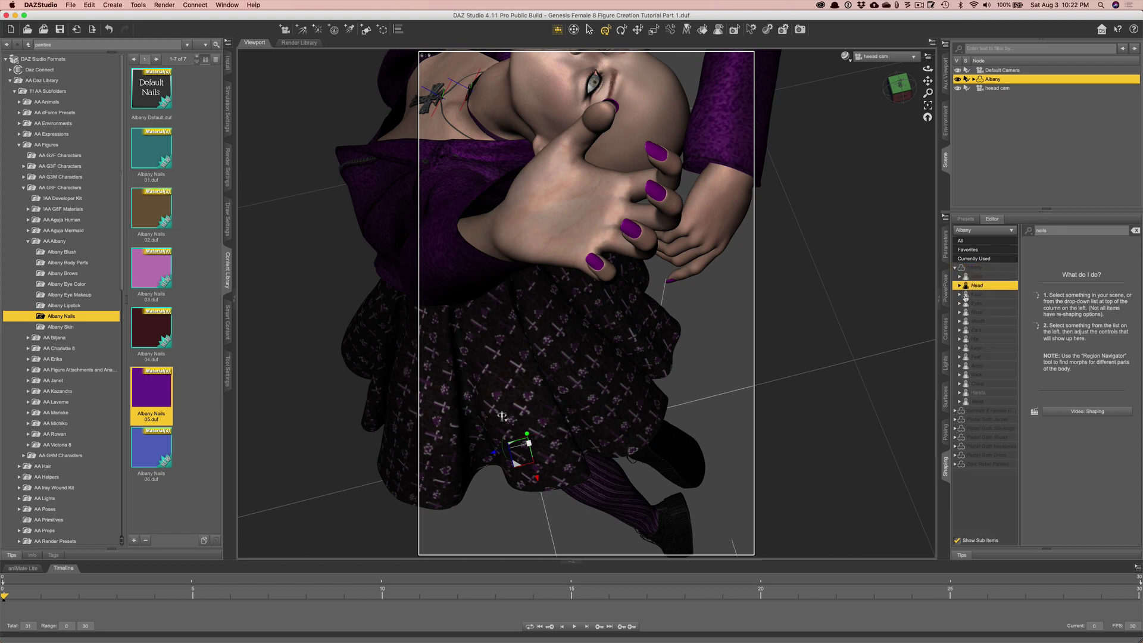
pyautogui.click(830, 325)
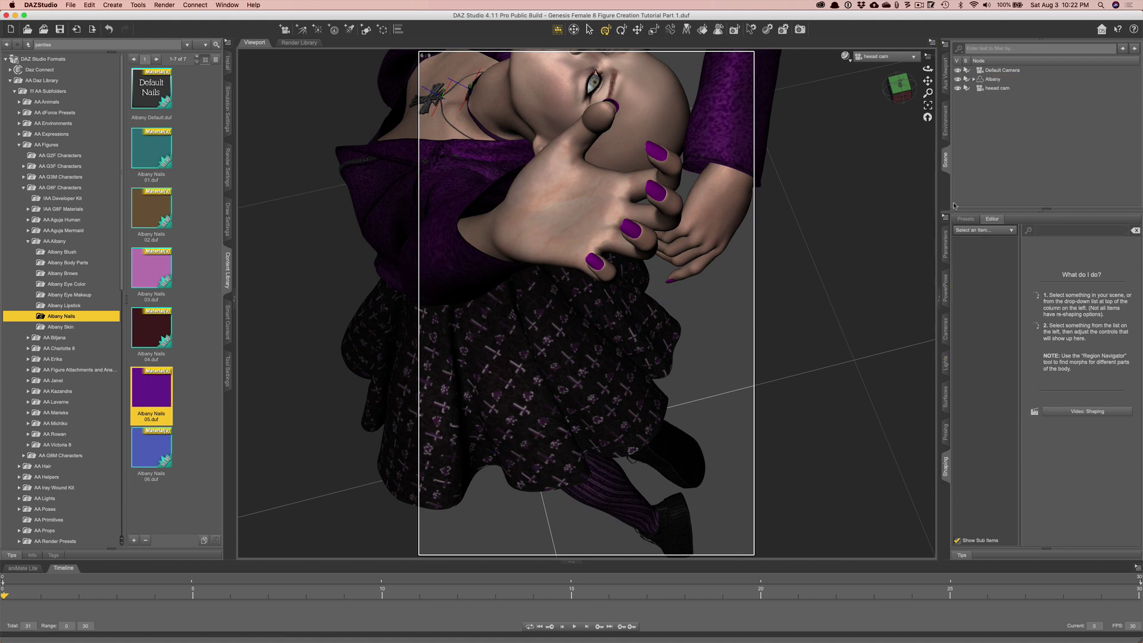
pyautogui.click(566, 332)
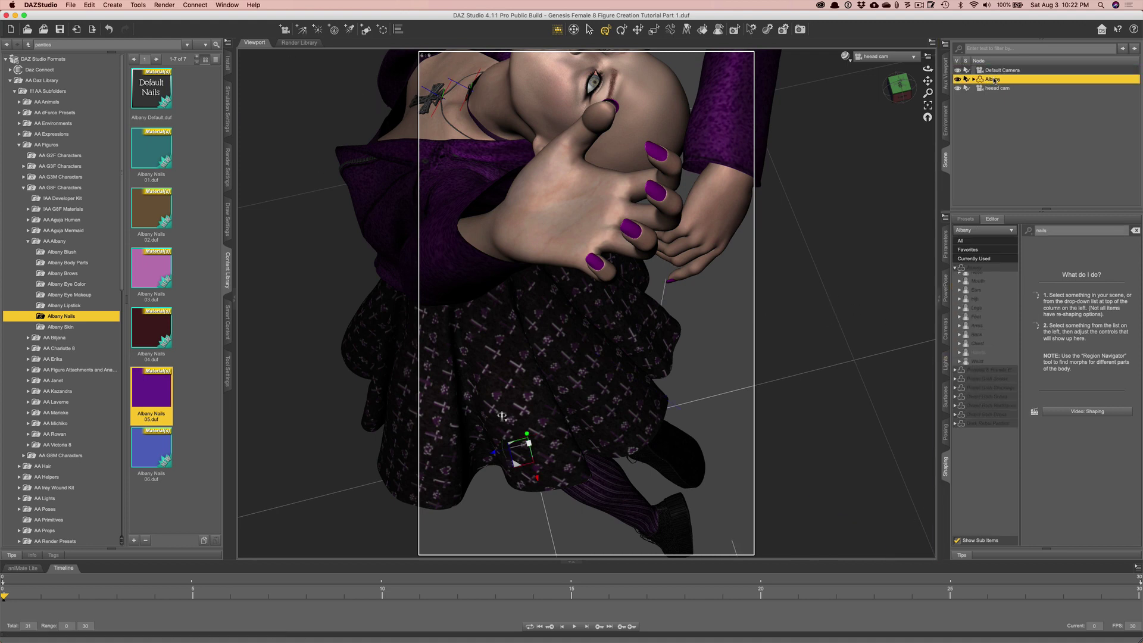
pyautogui.click(973, 437)
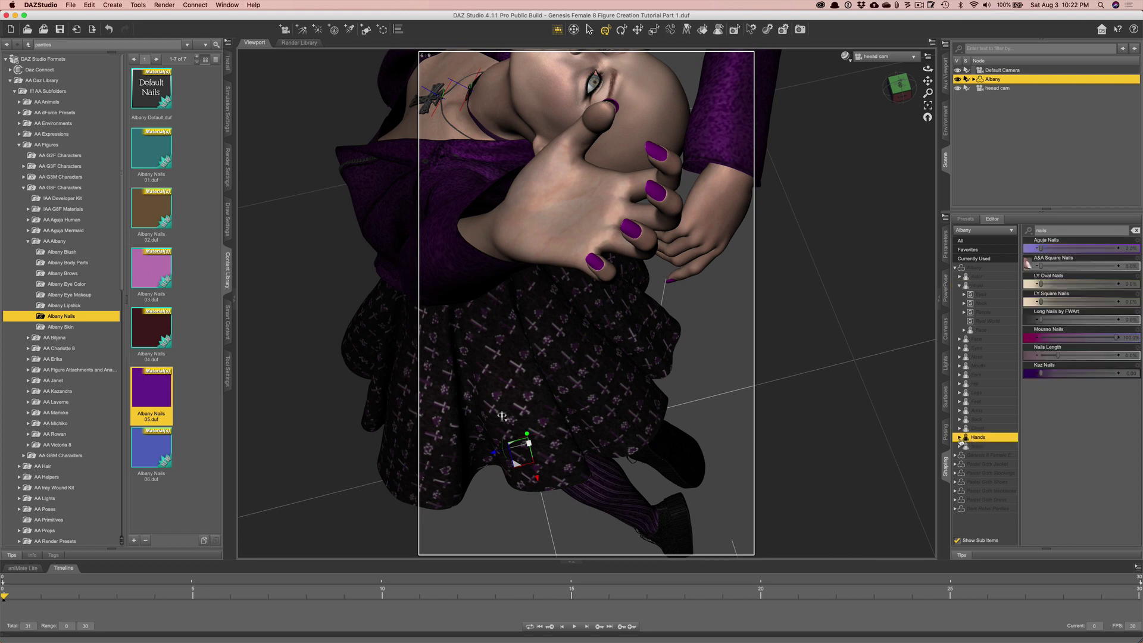
pyautogui.click(958, 438)
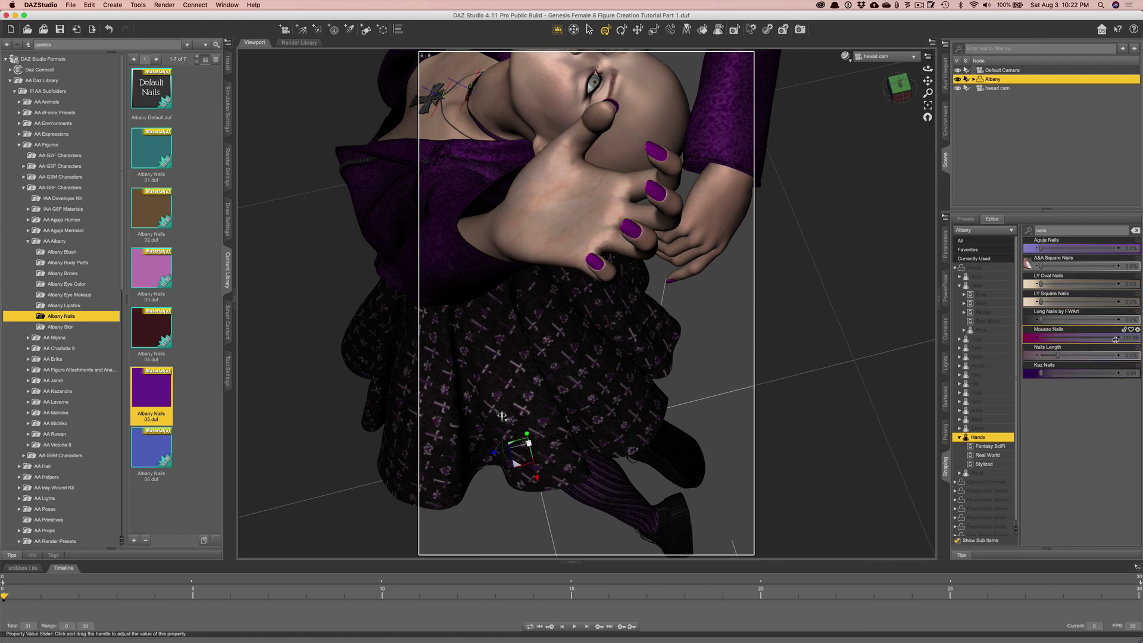
pyautogui.moveTo(1114, 340); pyautogui.dragTo(983, 331)
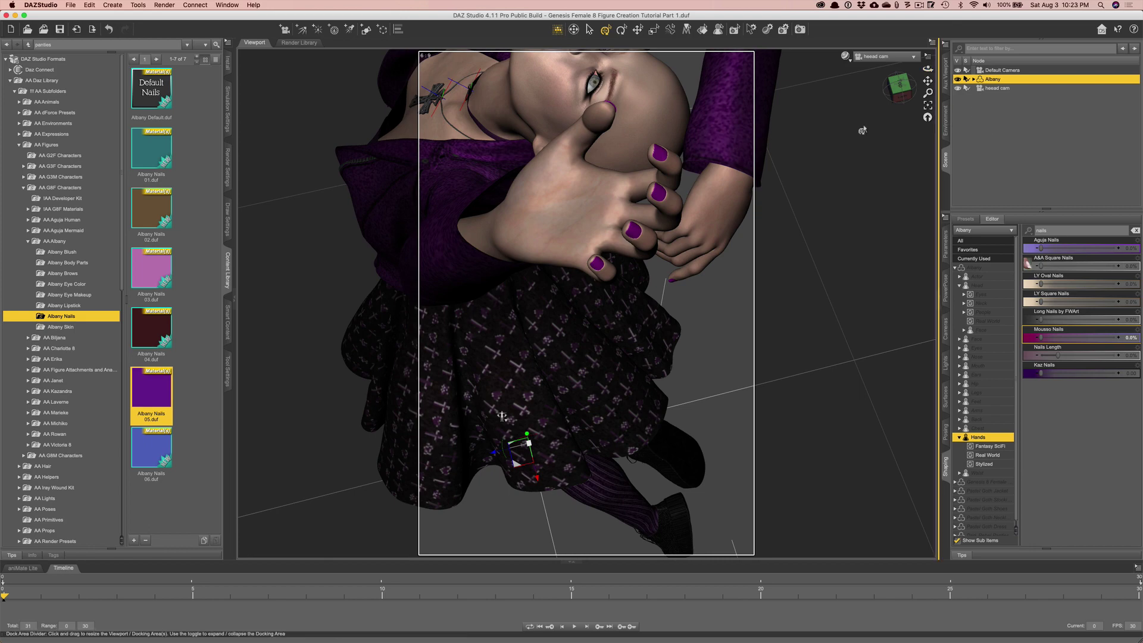
# Collapse the AA-Albany and AA-Figures folders and expand the AA G8F Hair folder within AA-Hair.
pyautogui.moveTo(927, 69); pyautogui.dragTo(923, 119)
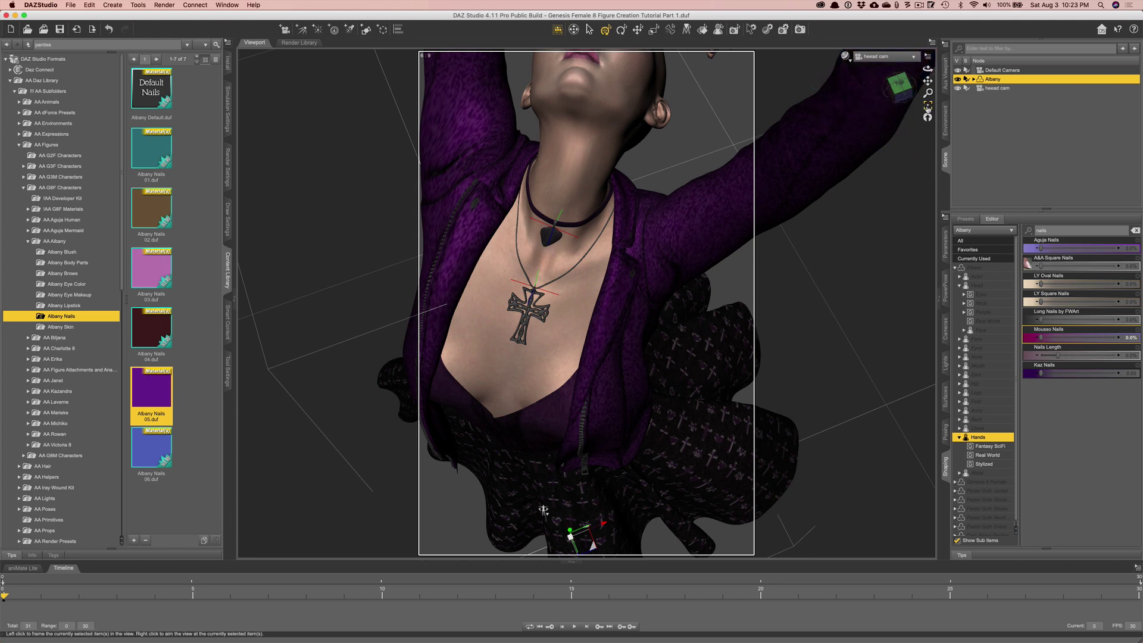
pyautogui.click(926, 106)
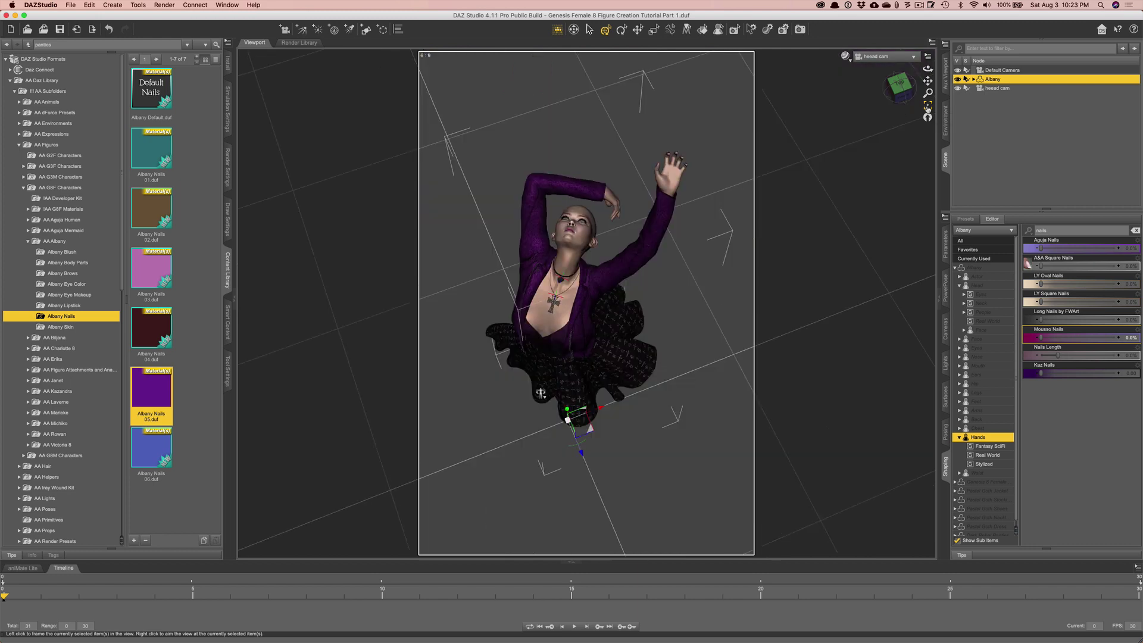
pyautogui.scroll(5, 800, 260)
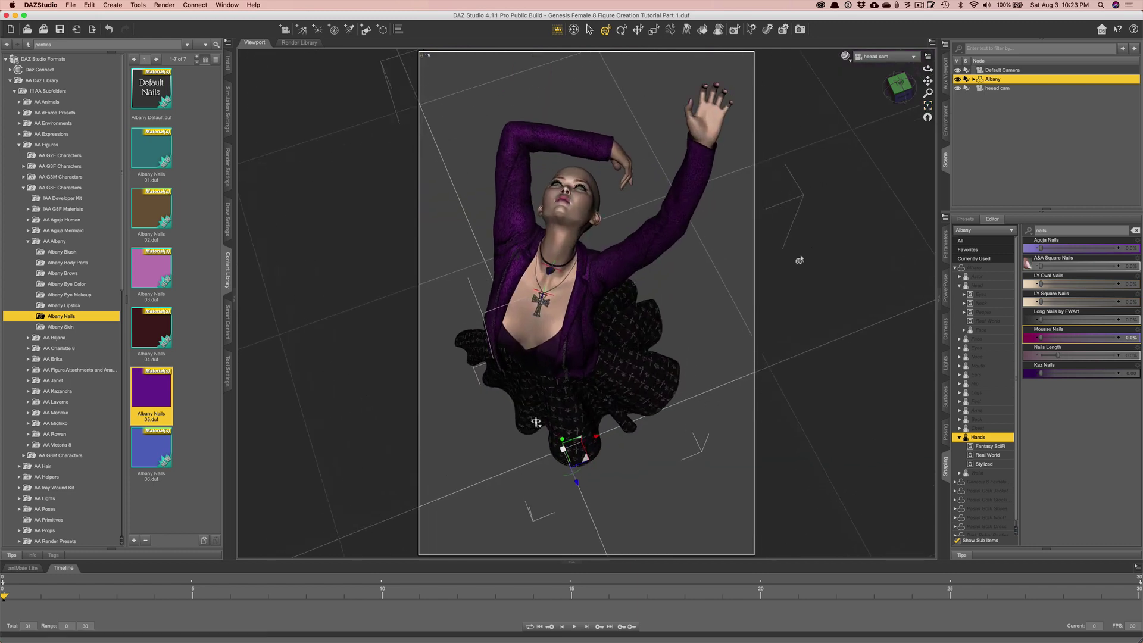
pyautogui.scroll(4, 799, 260)
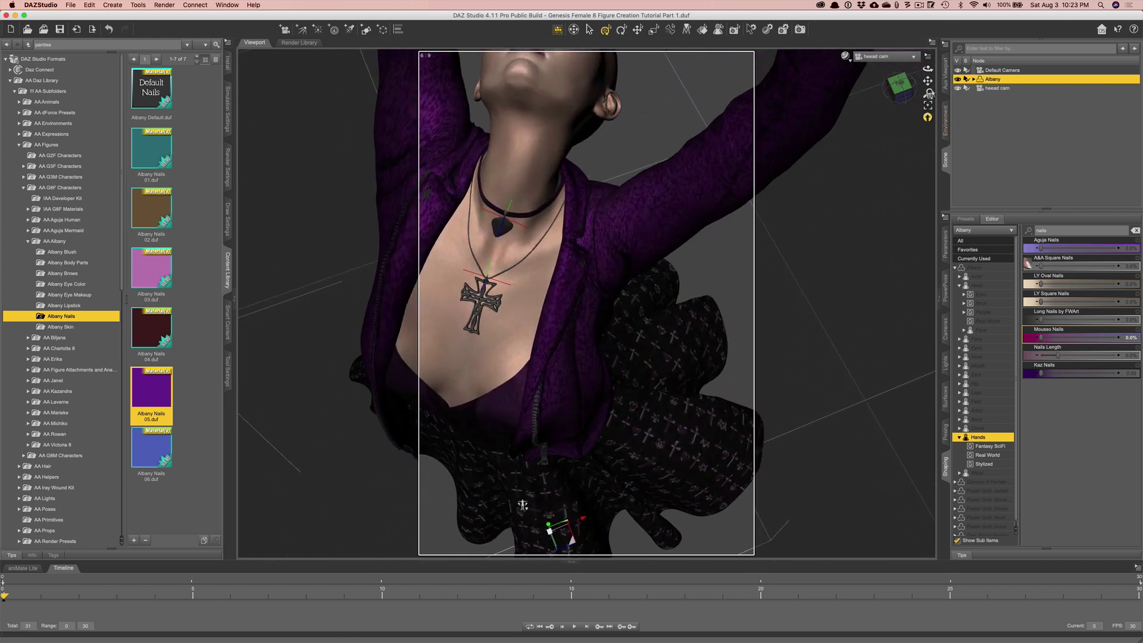
pyautogui.moveTo(928, 82)
pyautogui.mouseDown()
pyautogui.moveTo(928, 70)
pyautogui.moveTo(928, 89)
pyautogui.mouseUp()
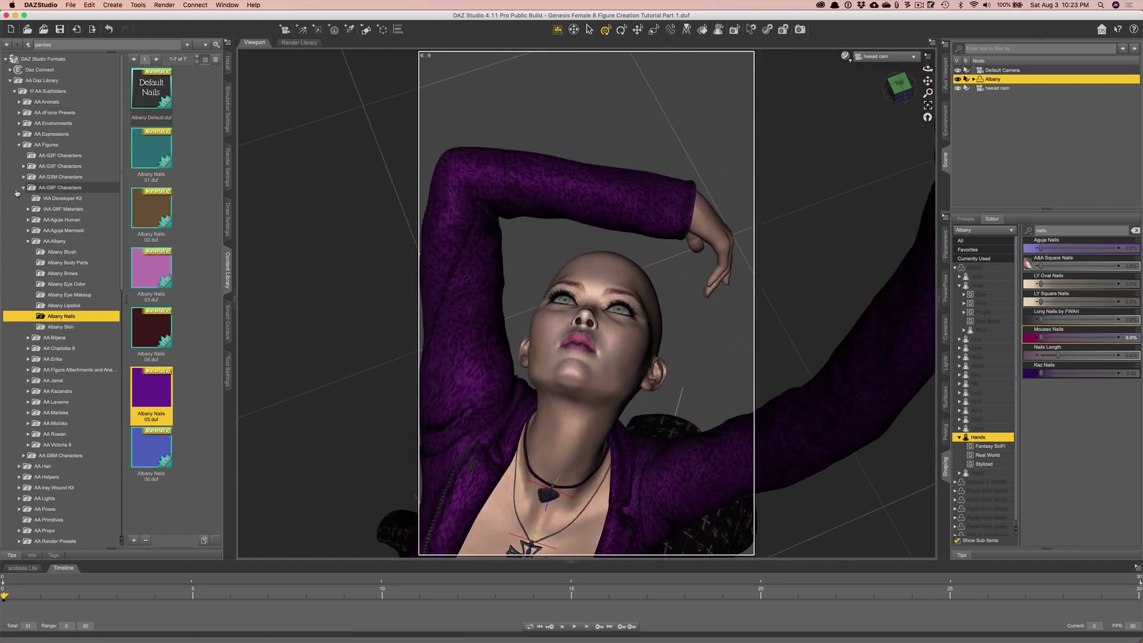
pyautogui.click(27, 241)
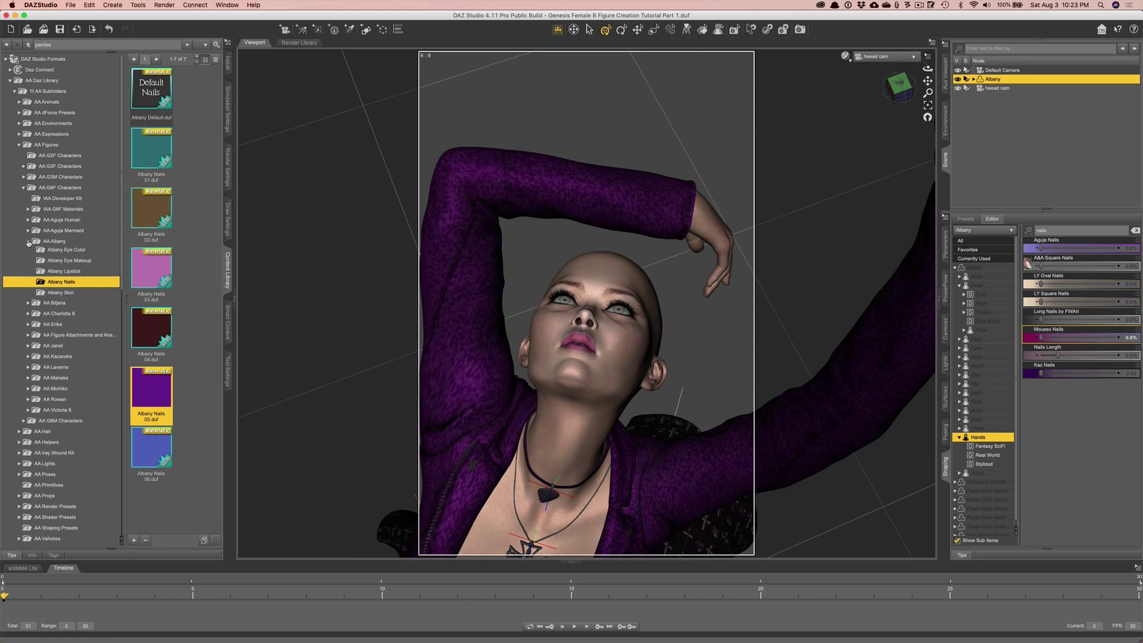
pyautogui.click(19, 145)
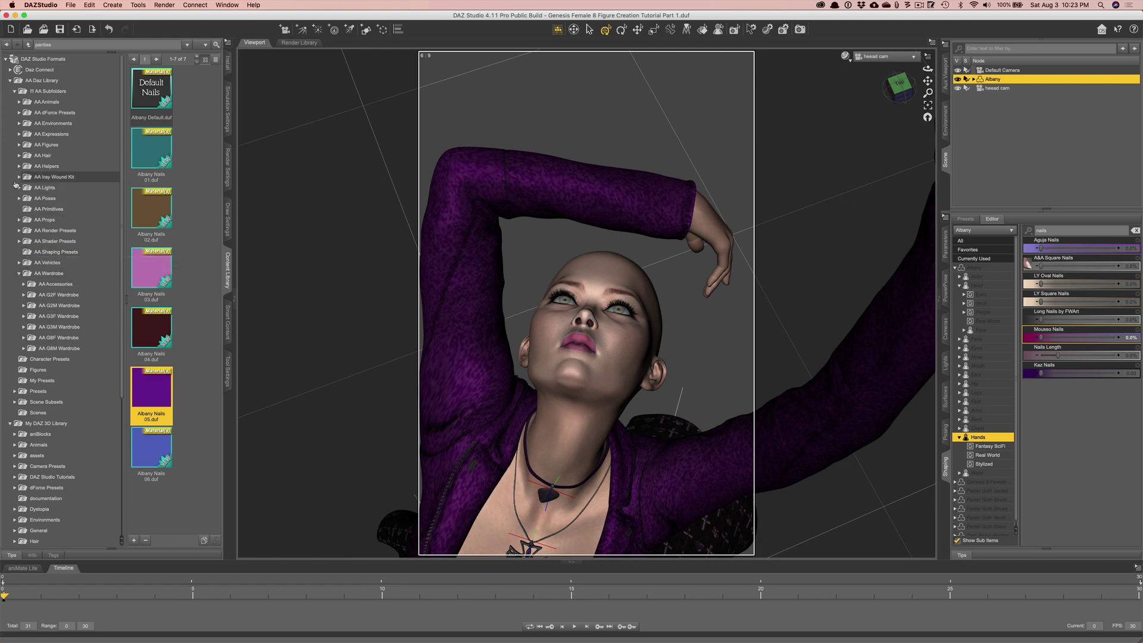
pyautogui.click(19, 155)
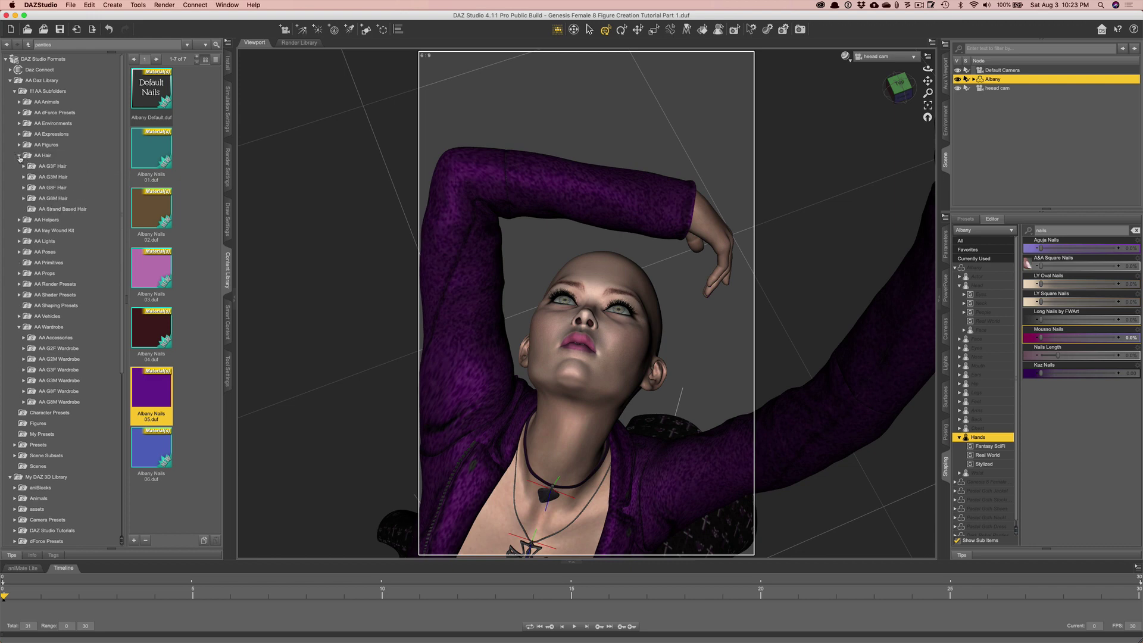
pyautogui.click(24, 188)
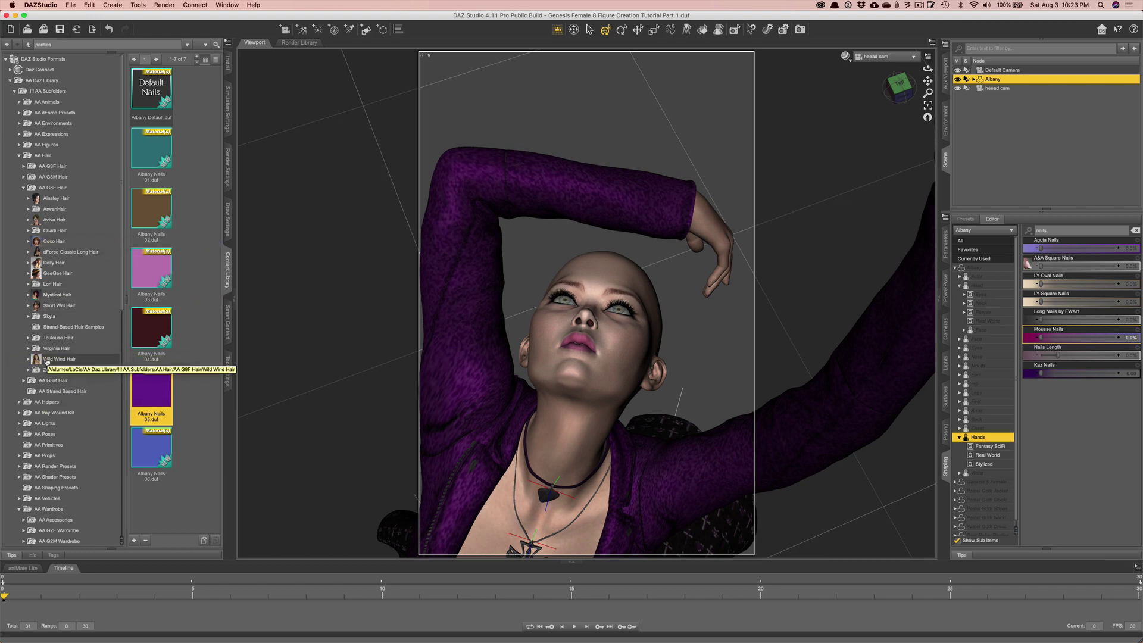
# Load Virginia Hair from the AA G8F Hair folder onto the Albany figure.
pyautogui.click(28, 349)
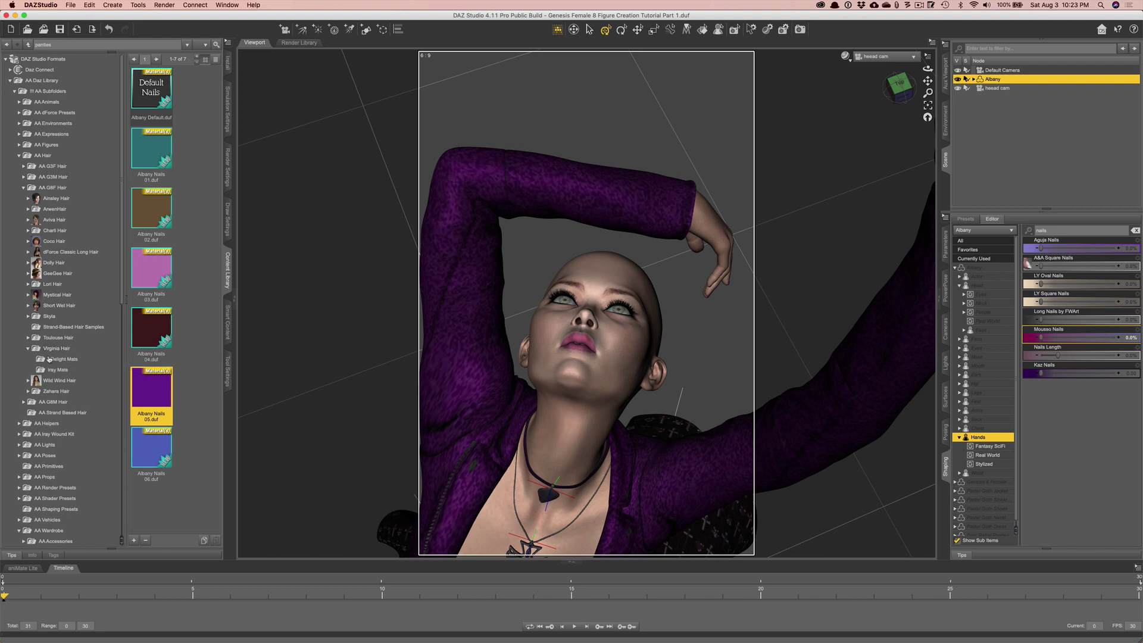
pyautogui.click(57, 348)
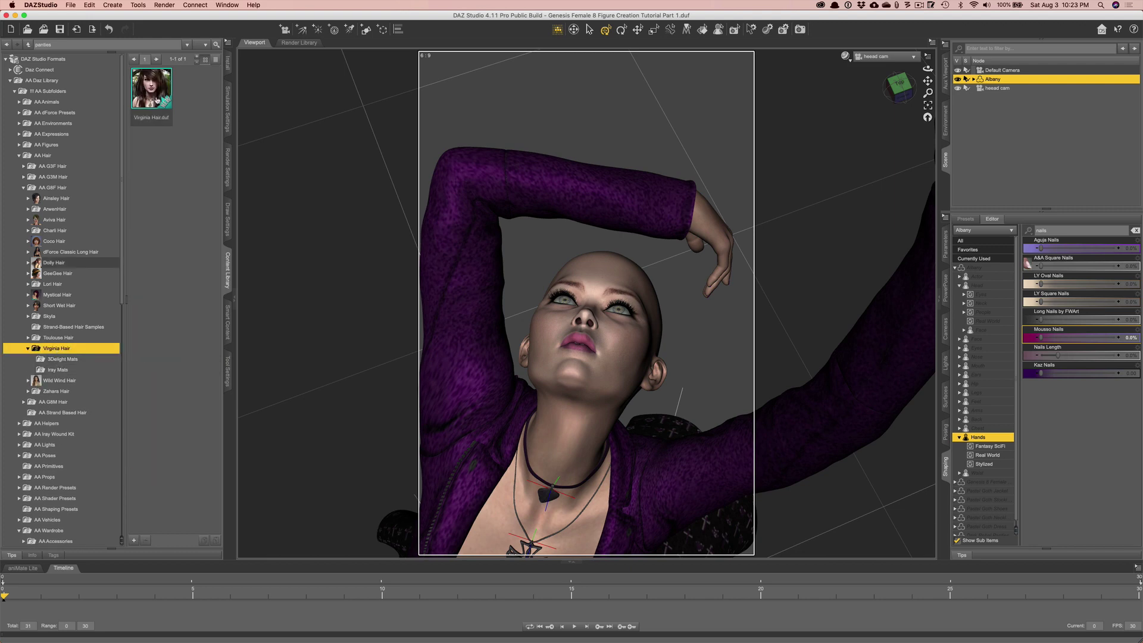
pyautogui.doubleClick(153, 98)
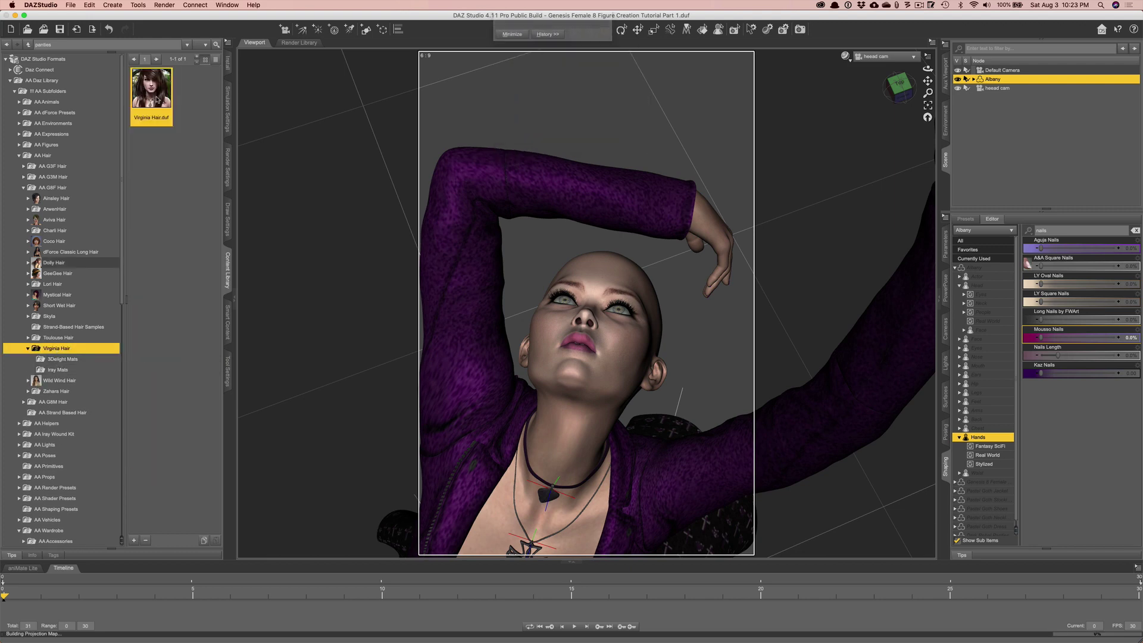
pyautogui.moveTo(157, 100)
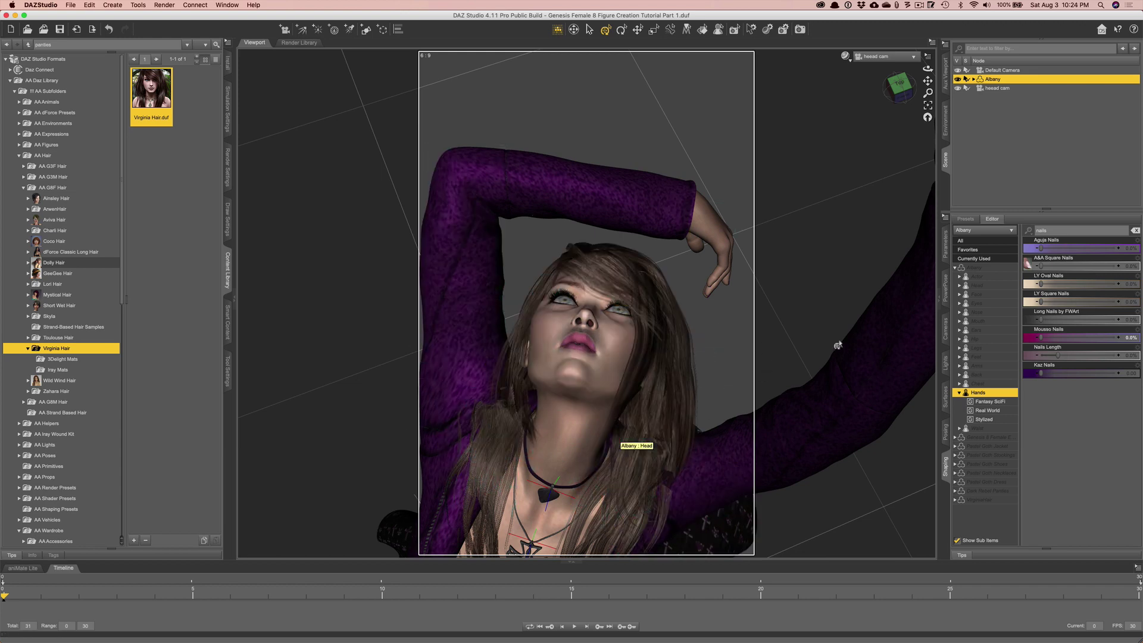
# Delete the Virginia hair from the Albany figure in the scene.
pyautogui.click(973, 79)
pyautogui.click(998, 169)
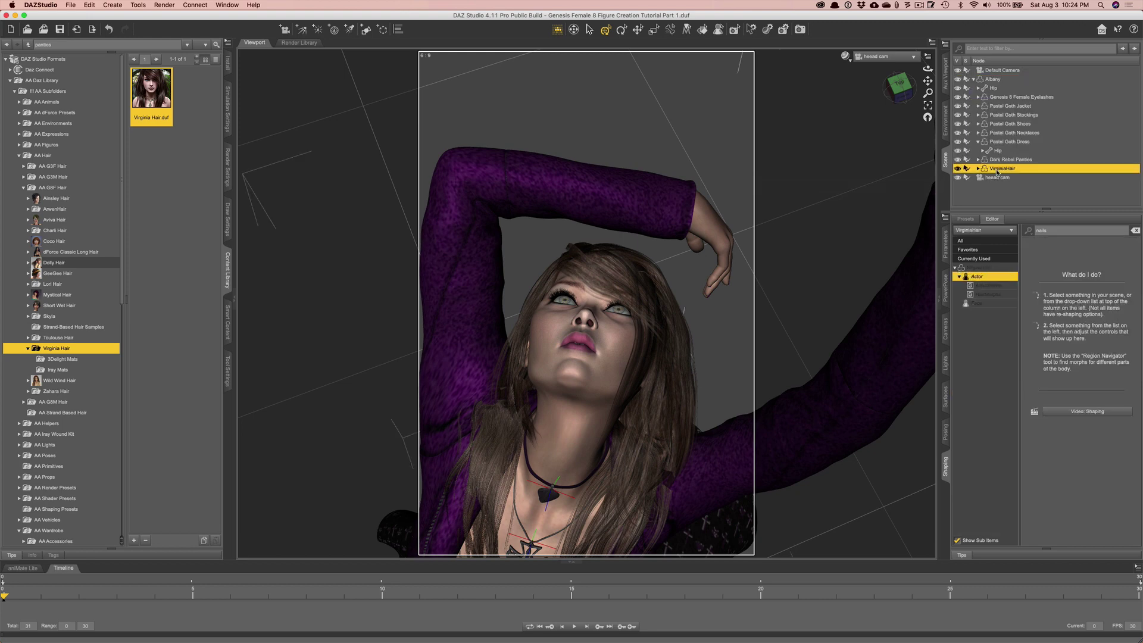
pyautogui.rightClick(998, 169)
pyautogui.click(1010, 192)
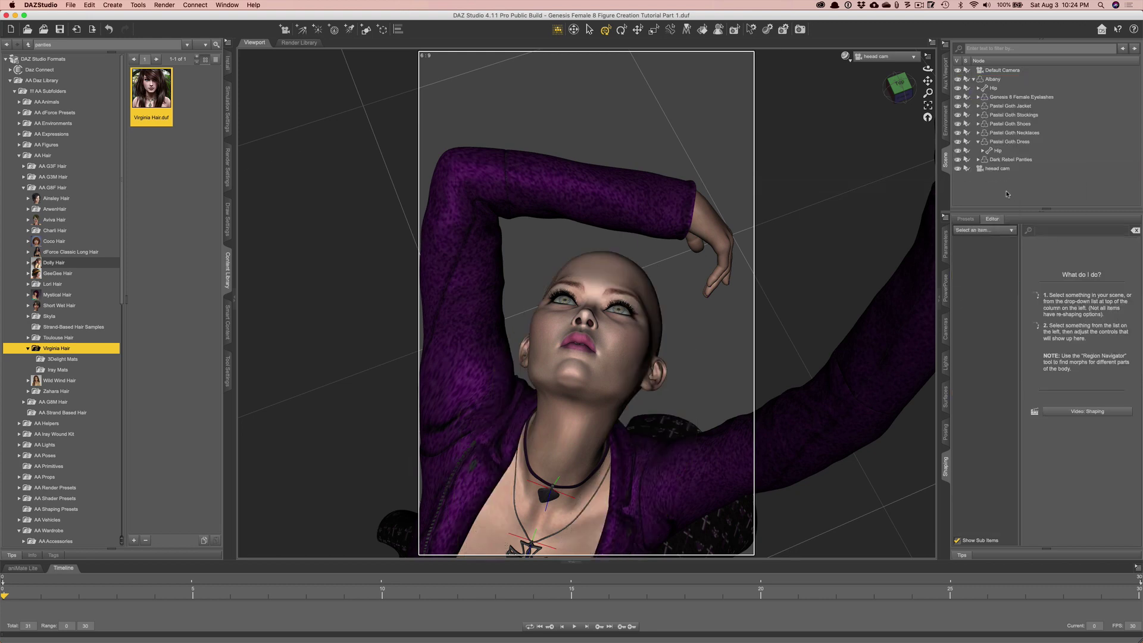
# Load GeeGee Hair from the AA G8F Hair folder onto the Albany figure.
pyautogui.click(988, 80)
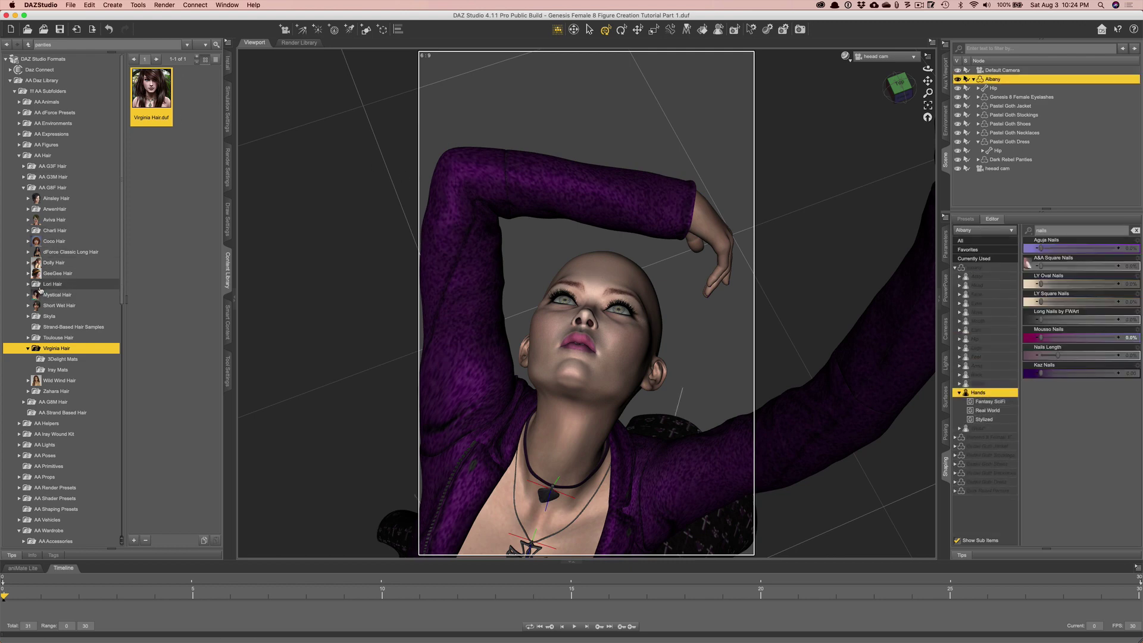
pyautogui.click(47, 317)
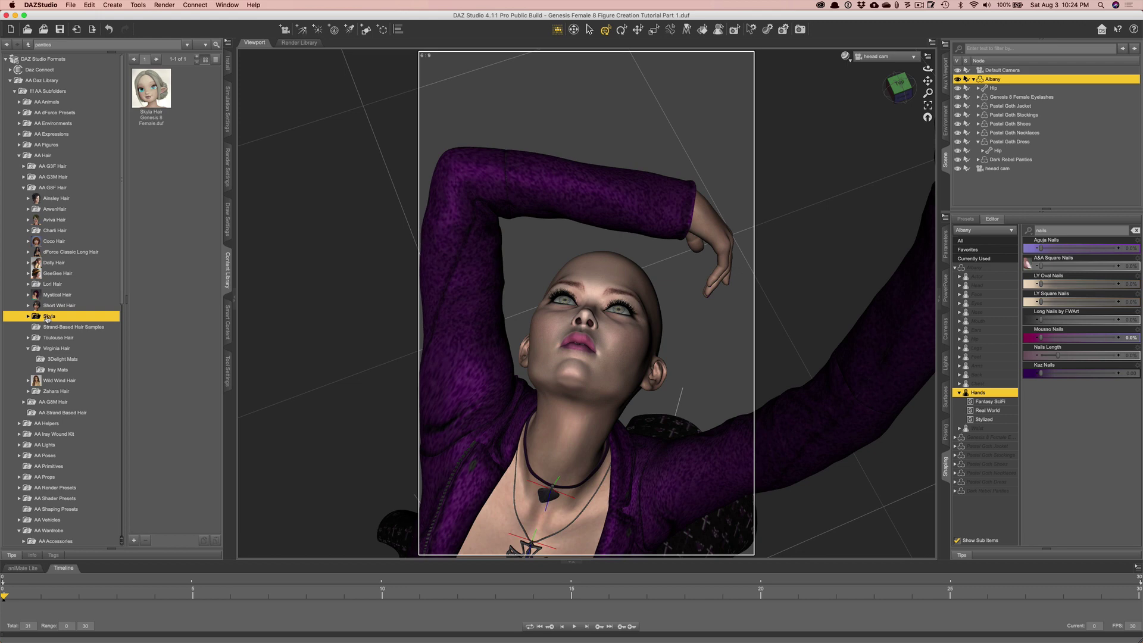
pyautogui.click(52, 275)
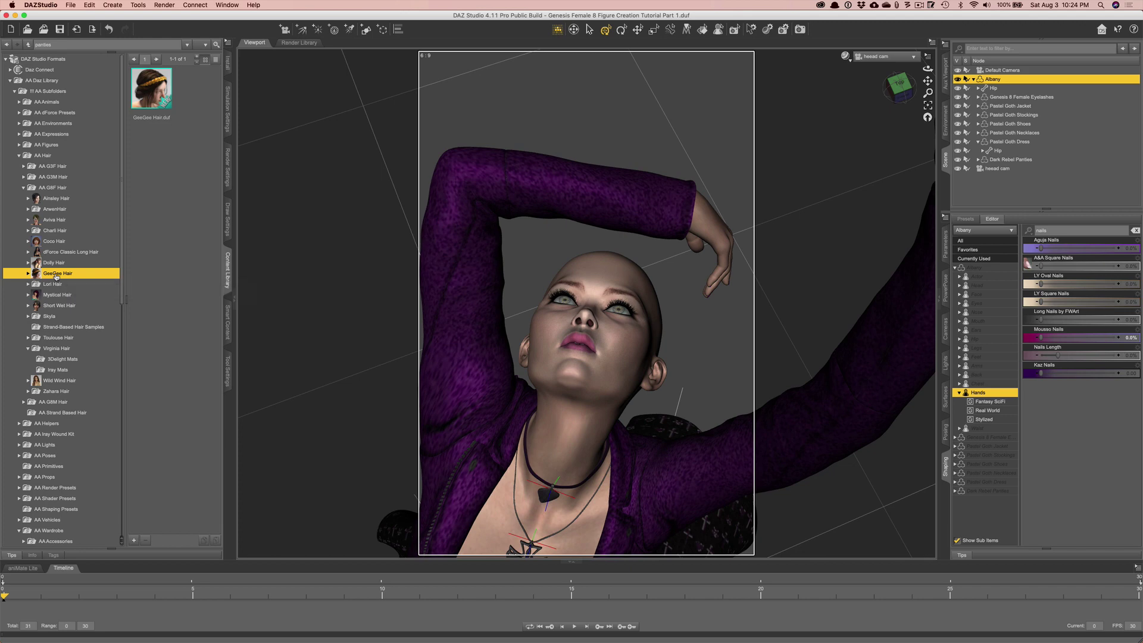
pyautogui.doubleClick(56, 274)
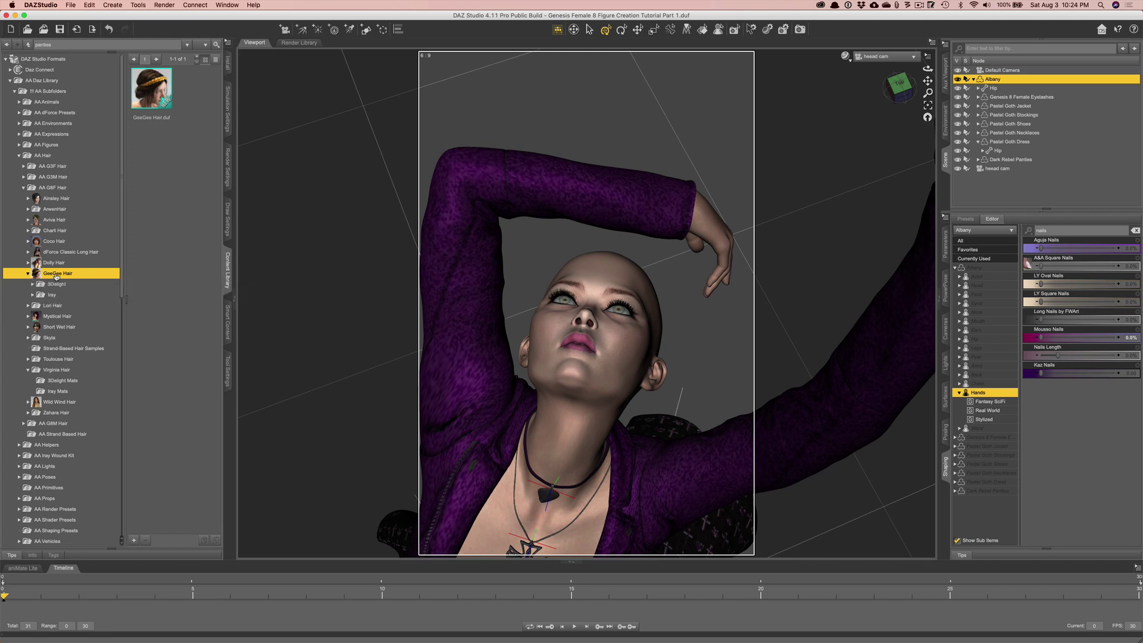
pyautogui.doubleClick(149, 97)
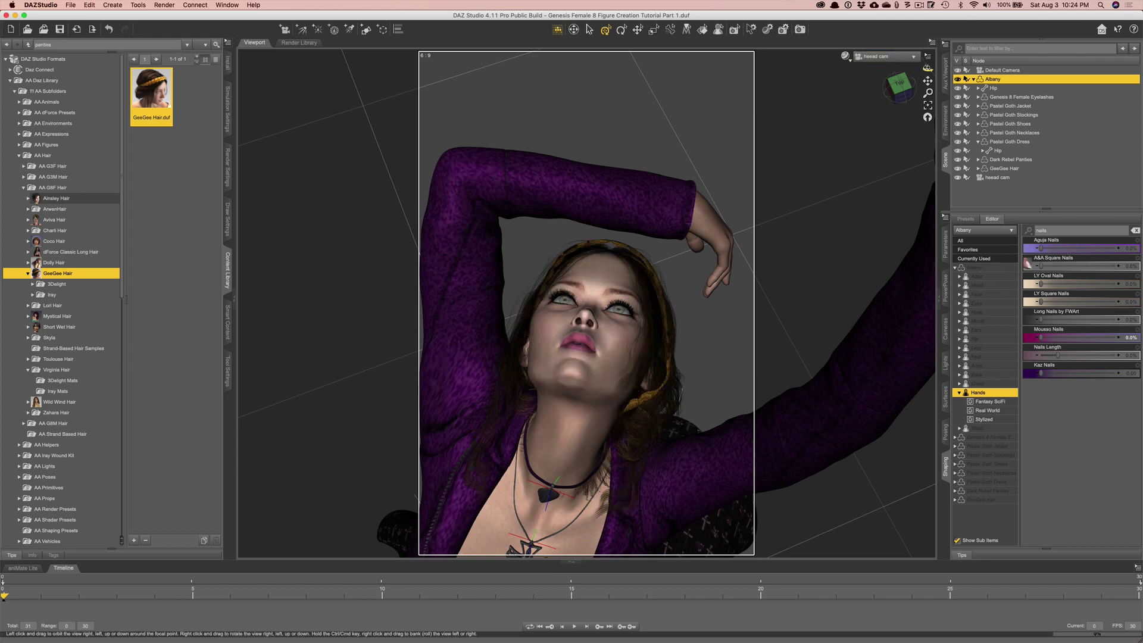
# Check the GeeGee hair from a lower angle and delete it from the scene.
pyautogui.moveTo(927, 68); pyautogui.dragTo(860, 76)
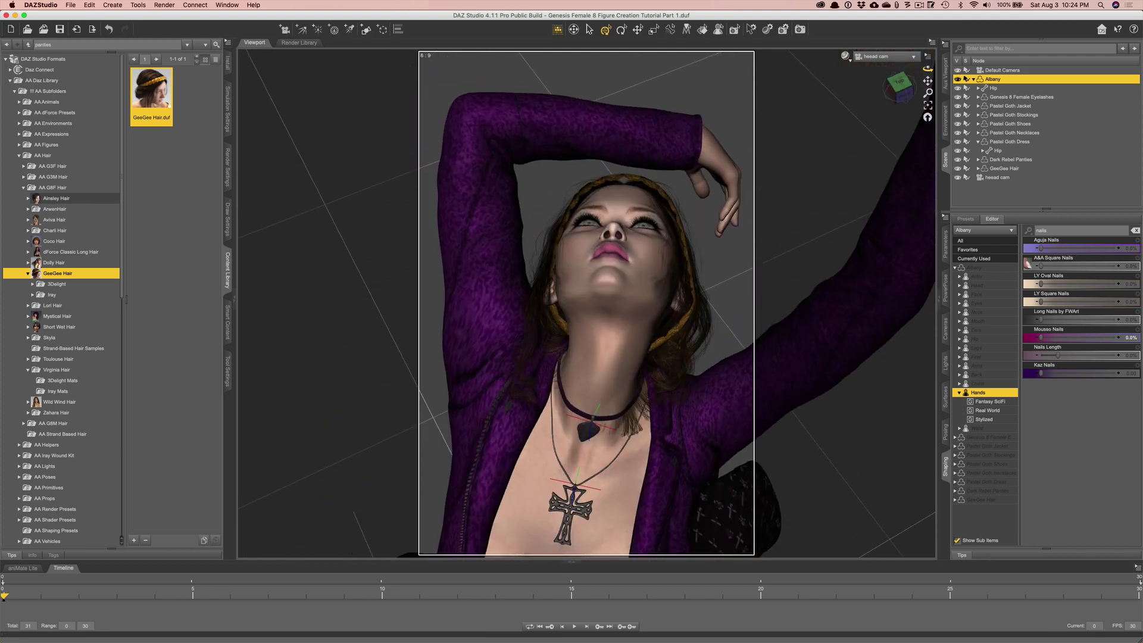
pyautogui.click(1002, 169)
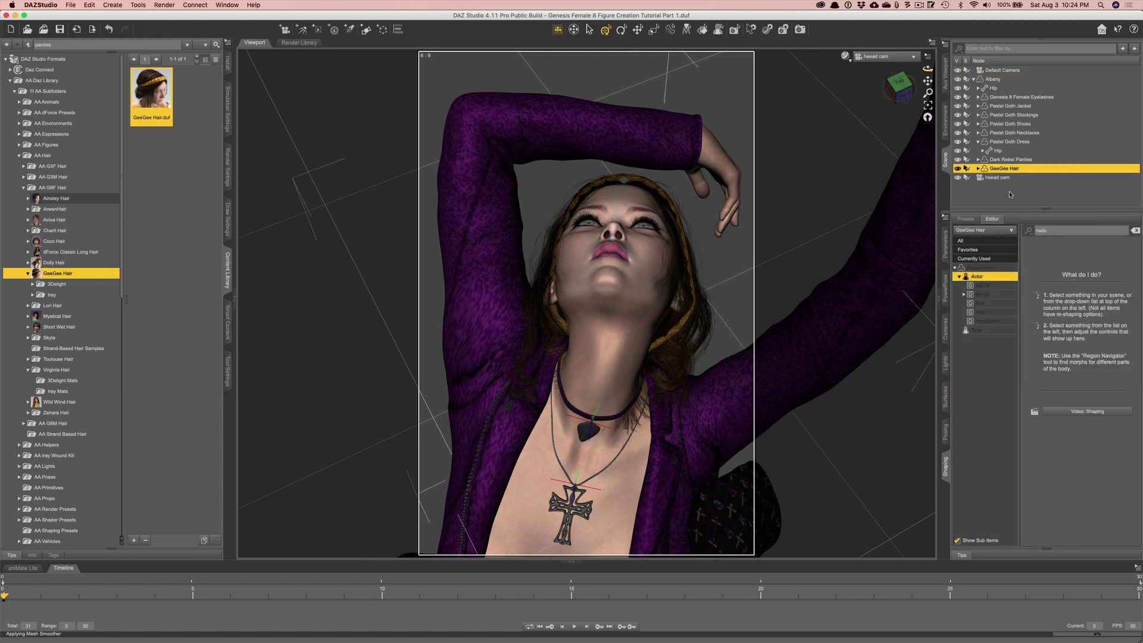
pyautogui.press('Delete')
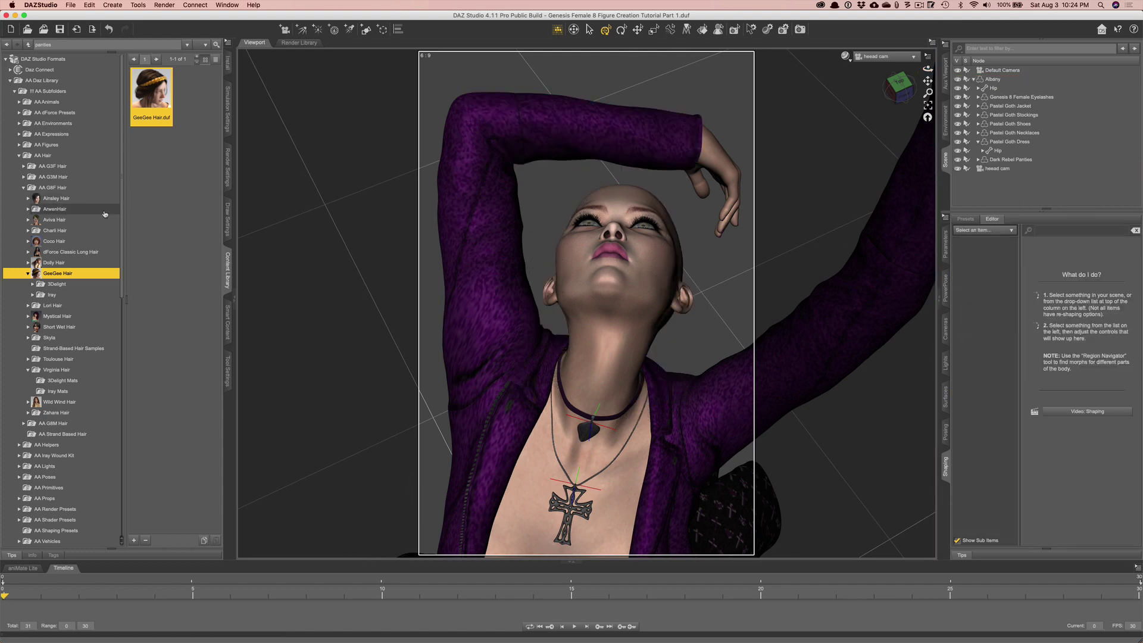
# Open the Coco Hair folder within AA G8F Hair and expand it to reveal its Materials subfolder.
pyautogui.click(53, 241)
pyautogui.click(144, 94)
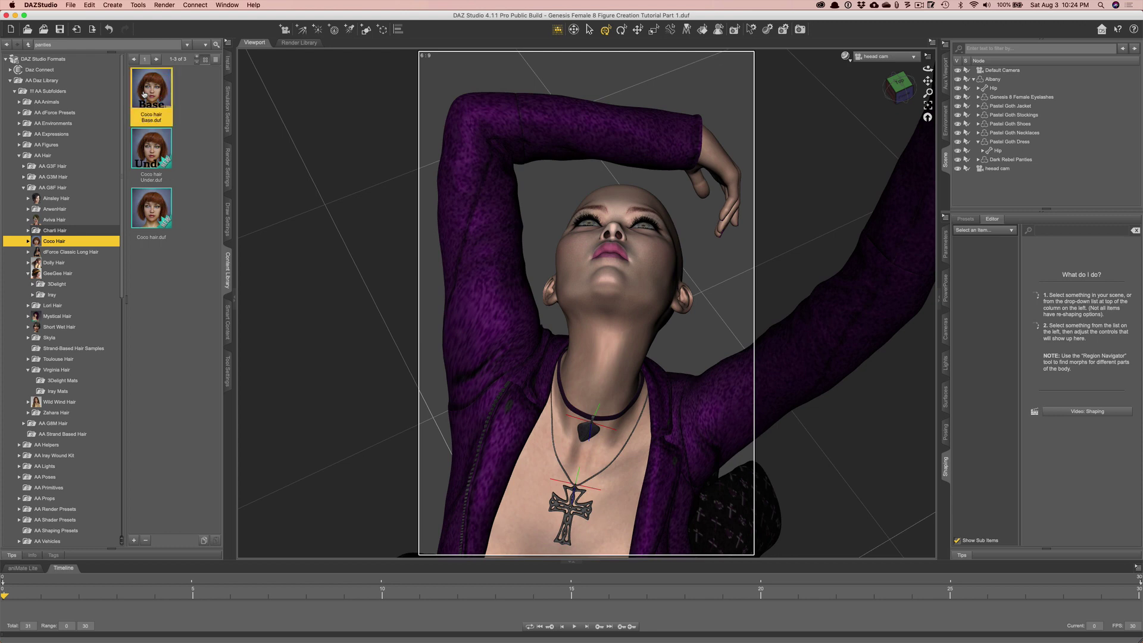
pyautogui.click(28, 241)
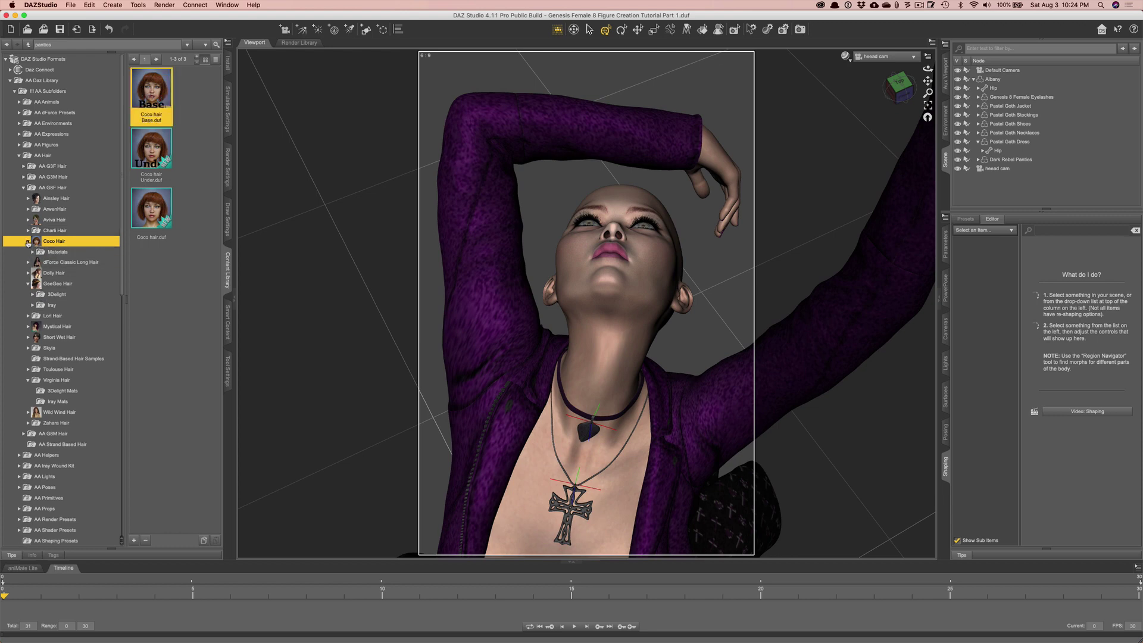
pyautogui.click(58, 251)
pyautogui.click(54, 241)
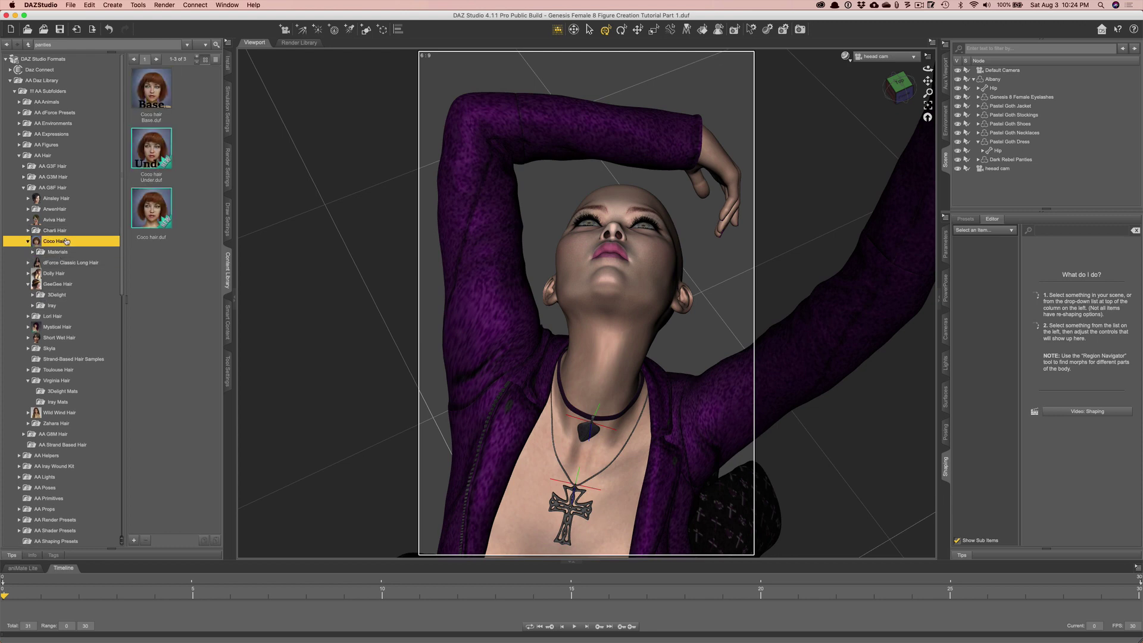
# Load Coco hair Base without a figure selected and delete the unfitted hair from the scene.
pyautogui.click(153, 94)
pyautogui.doubleClick(153, 93)
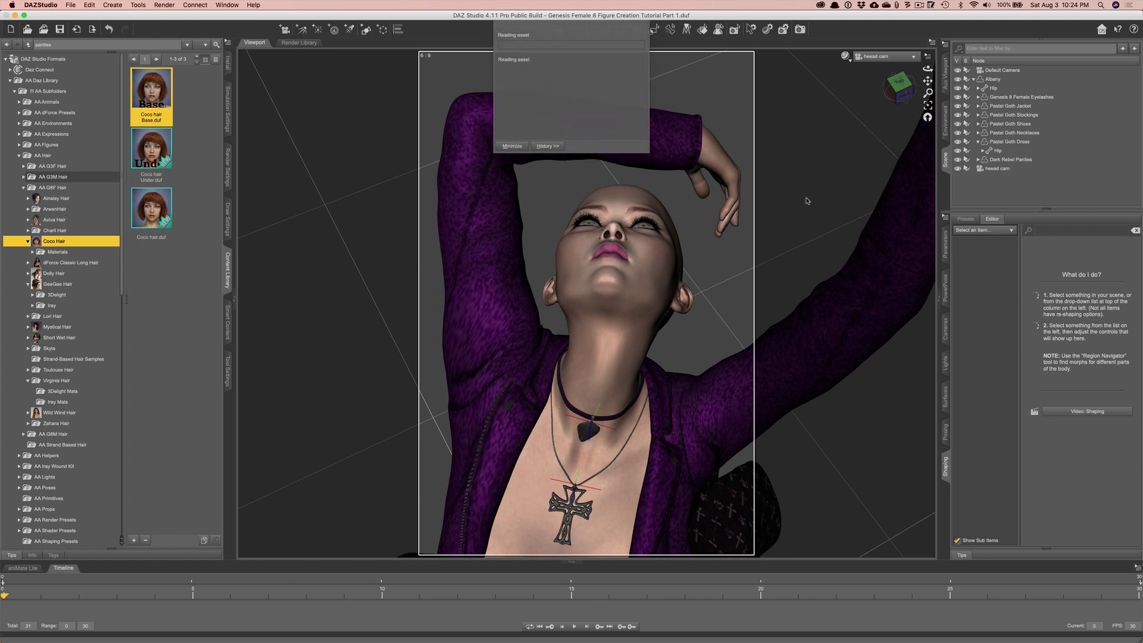
pyautogui.click(991, 81)
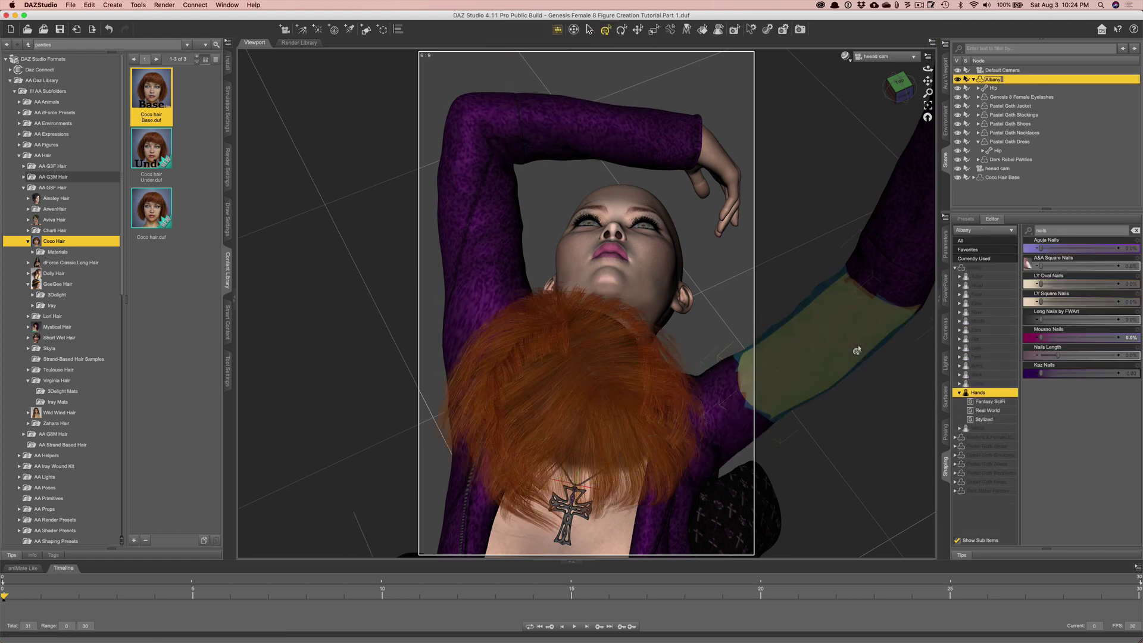
pyautogui.click(992, 178)
pyautogui.rightClick(992, 179)
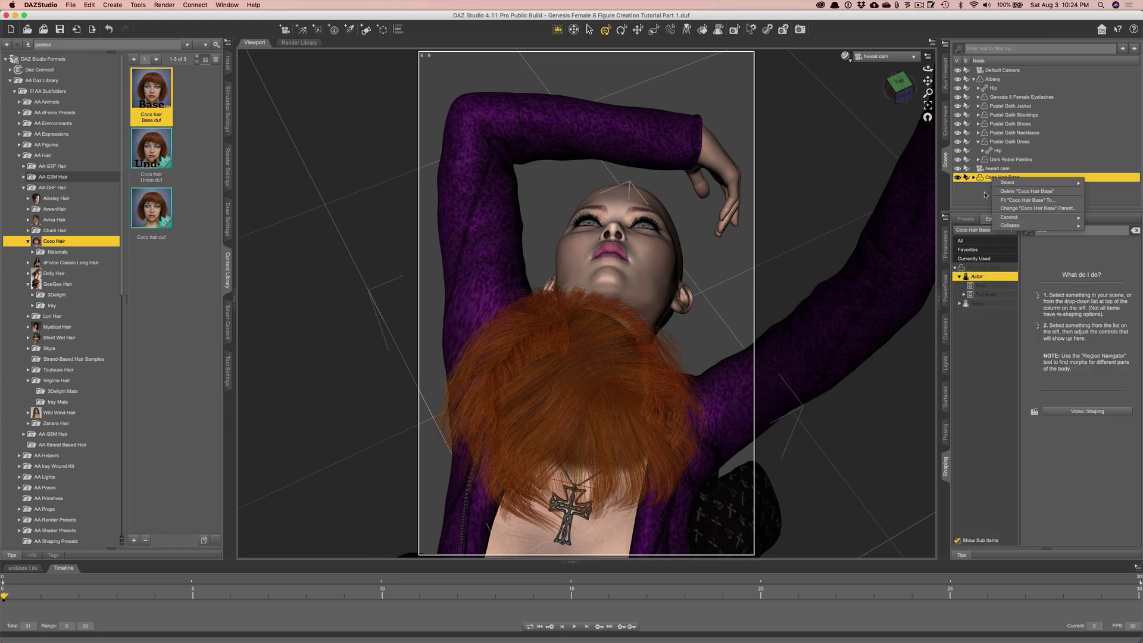
pyautogui.click(1026, 191)
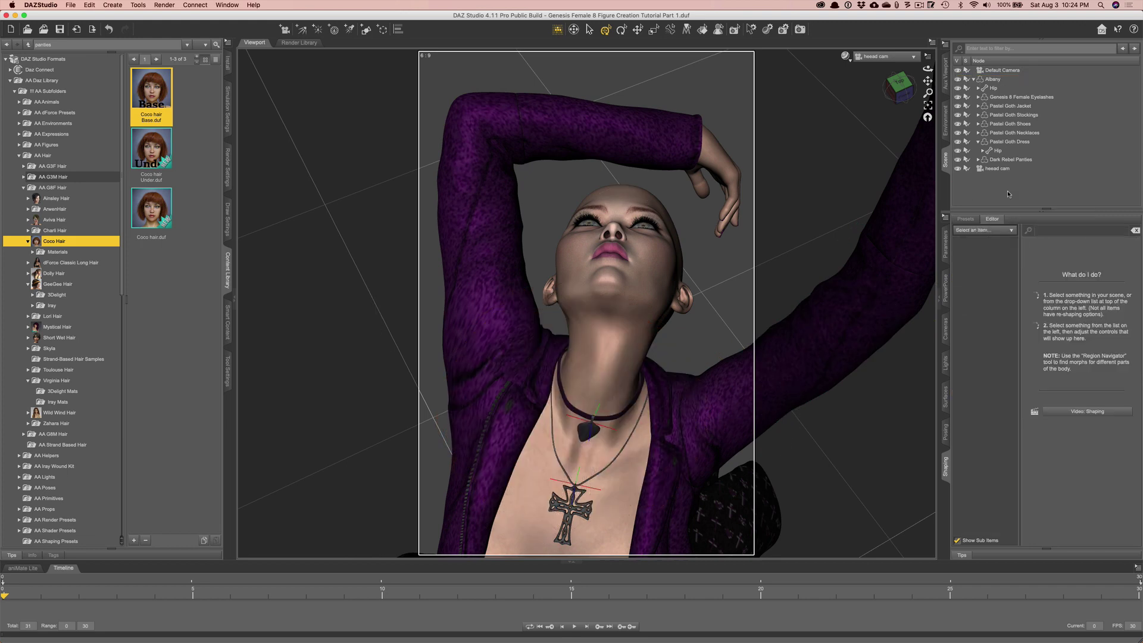
# Try loading Coco hair Base a second time and delete the unattached copy.
pyautogui.doubleClick(151, 92)
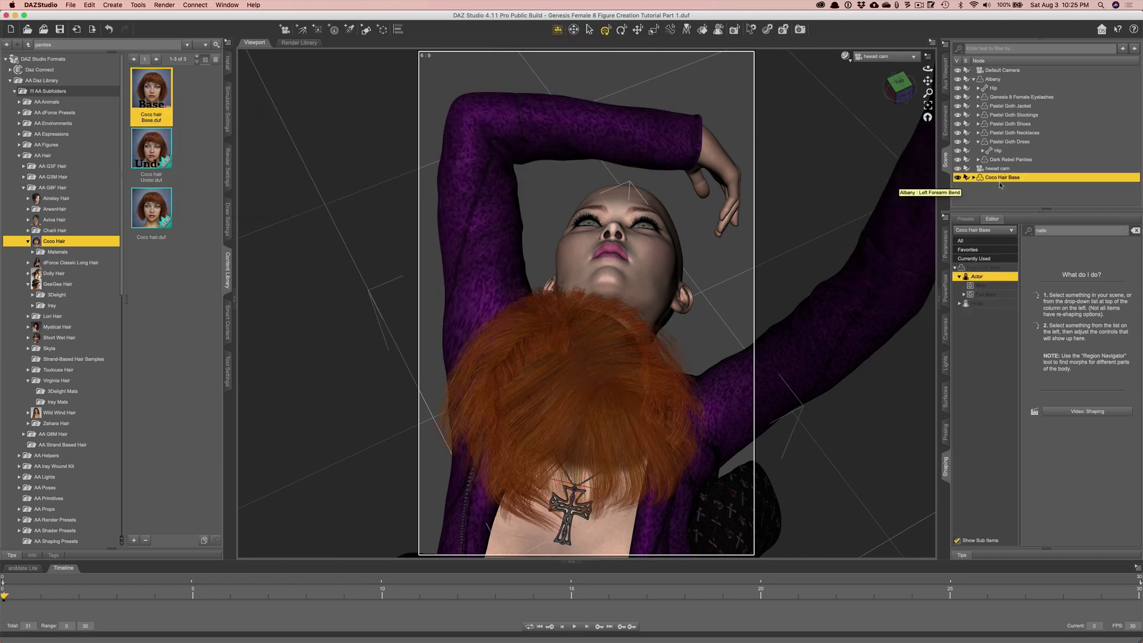
pyautogui.rightClick(1003, 177)
pyautogui.click(1036, 188)
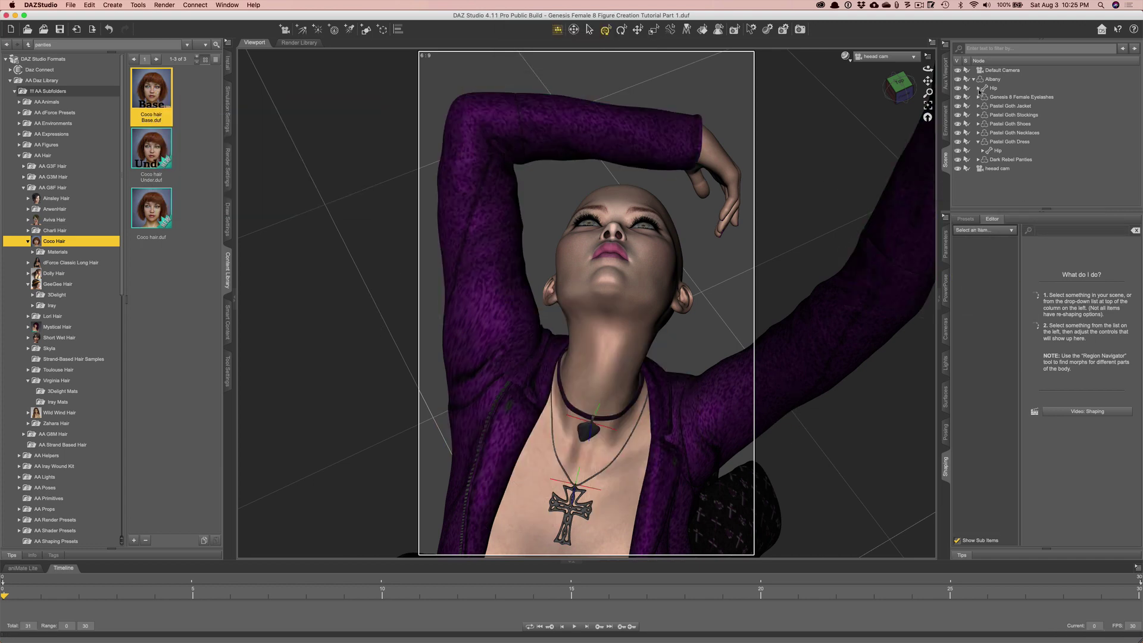
# Load Coco hair Base onto the selected Albany figure.
pyautogui.doubleClick(144, 85)
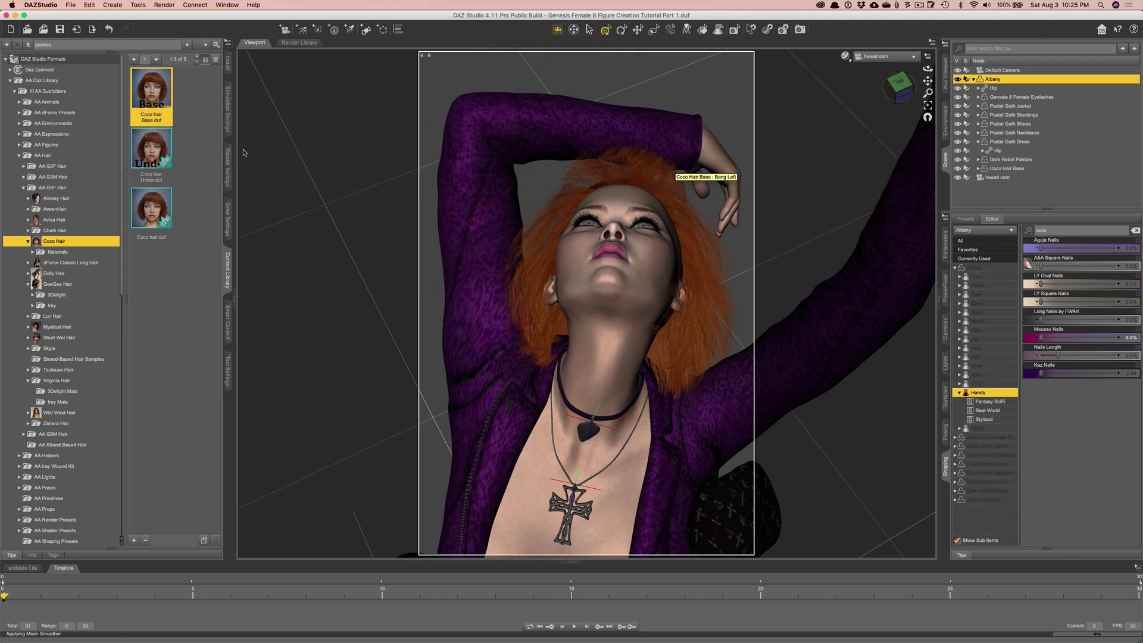
# Apply the blonde Coco hair Under 03 material preset from the Coco Hair Iray materials folder.
pyautogui.click(32, 252)
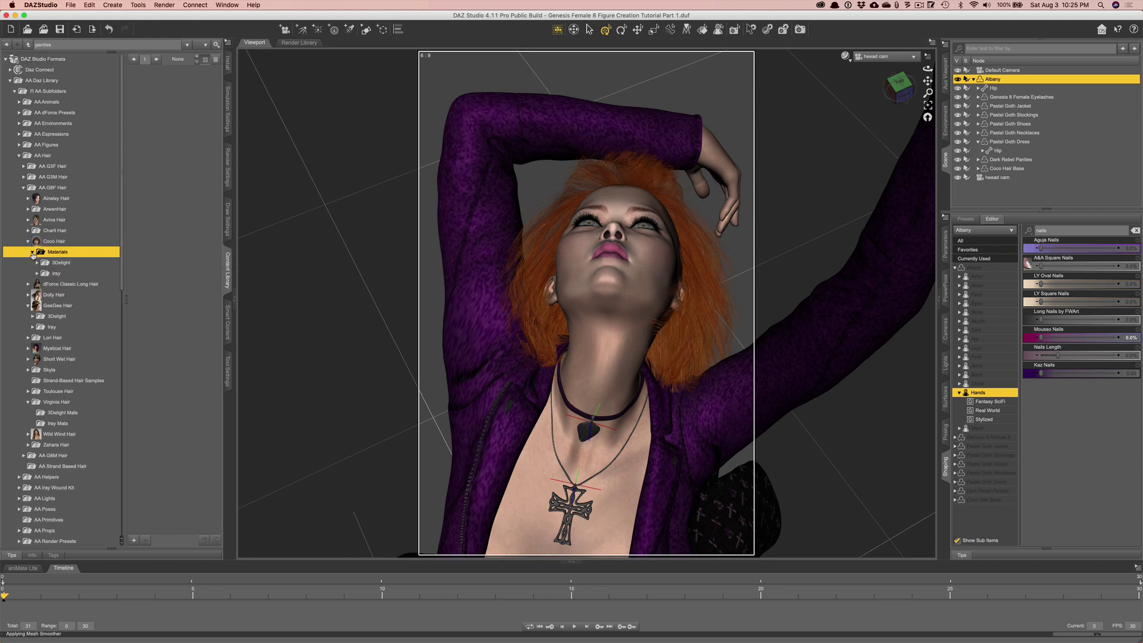
pyautogui.click(37, 275)
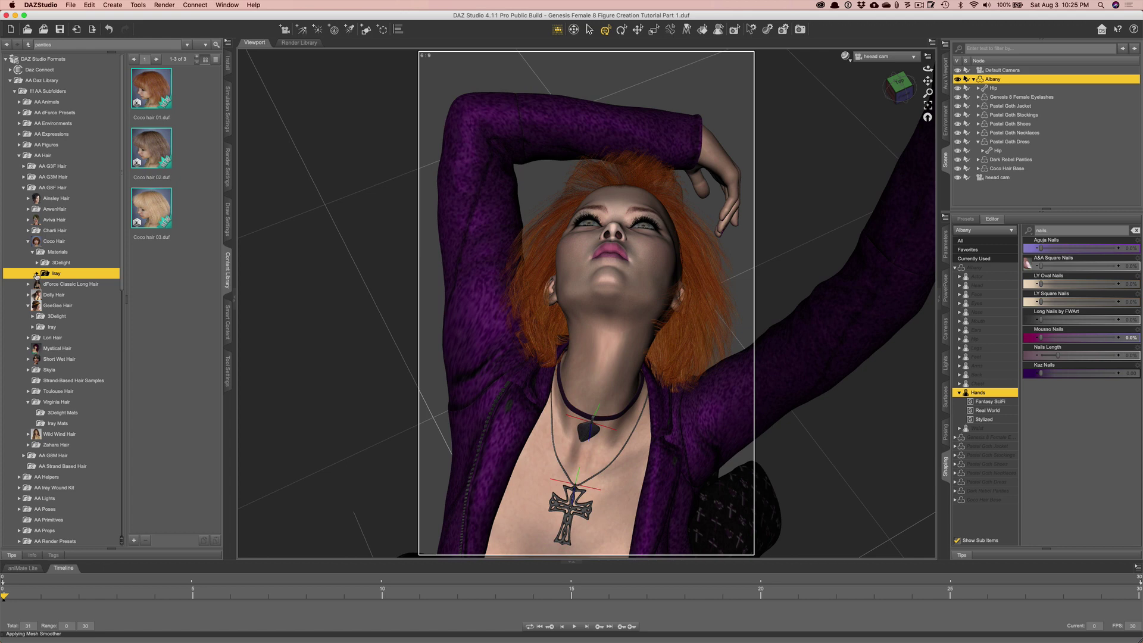
pyautogui.click(36, 274)
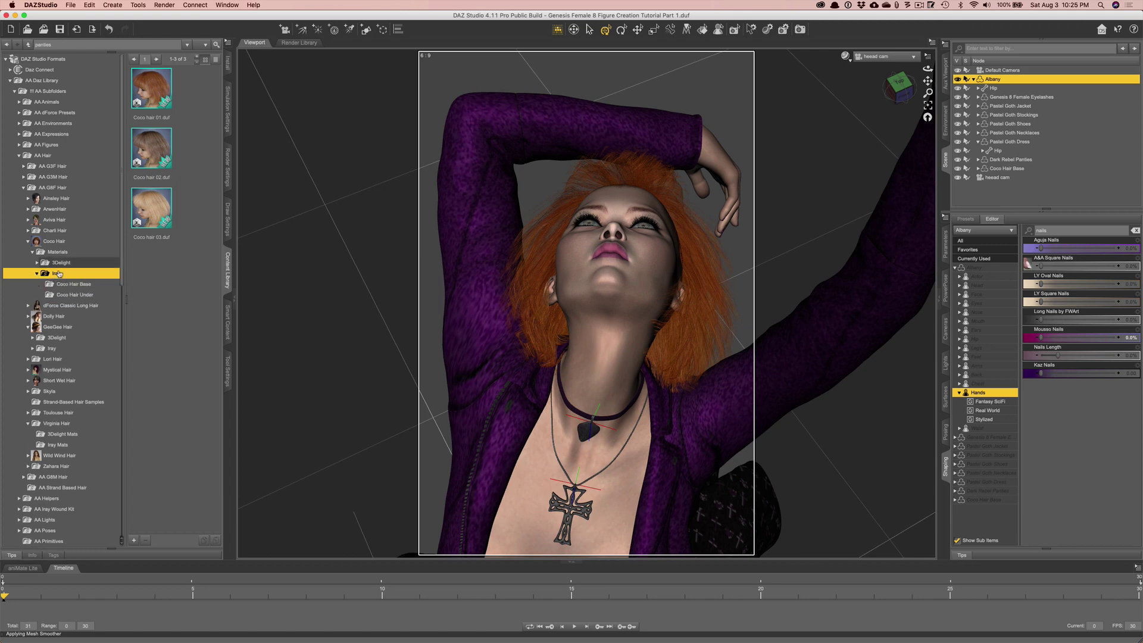
pyautogui.click(65, 285)
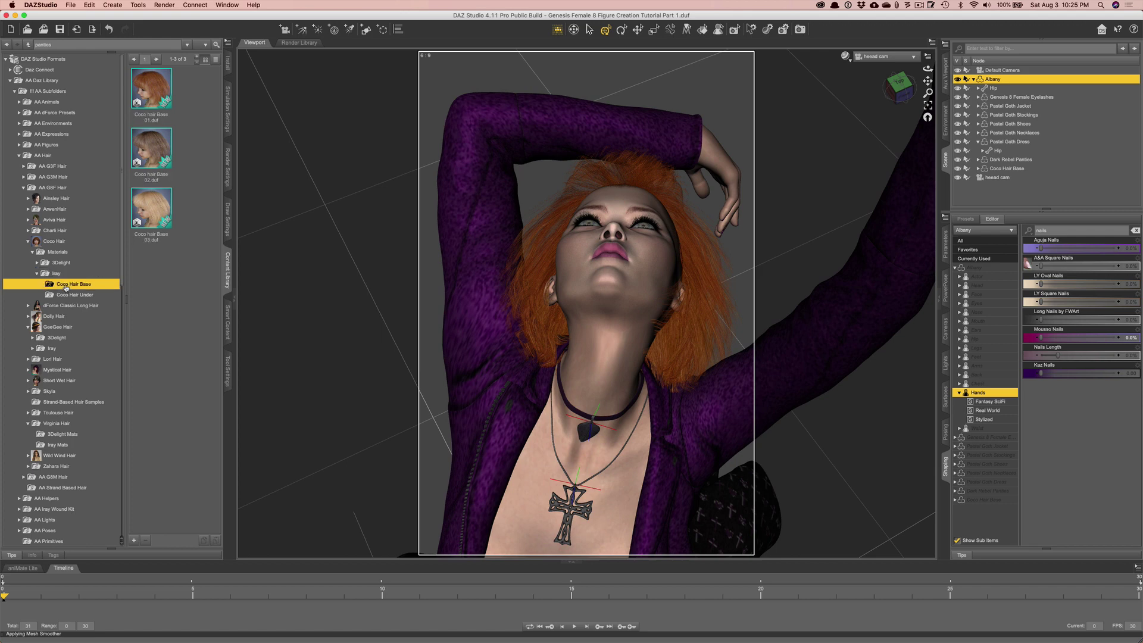
pyautogui.click(68, 296)
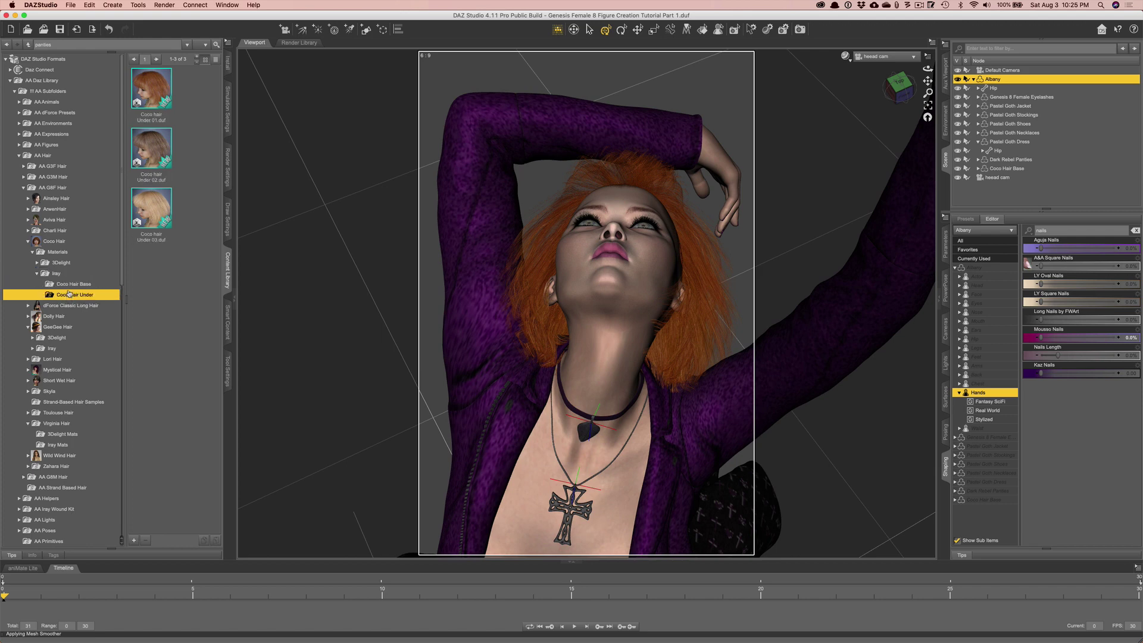
pyautogui.click(153, 210)
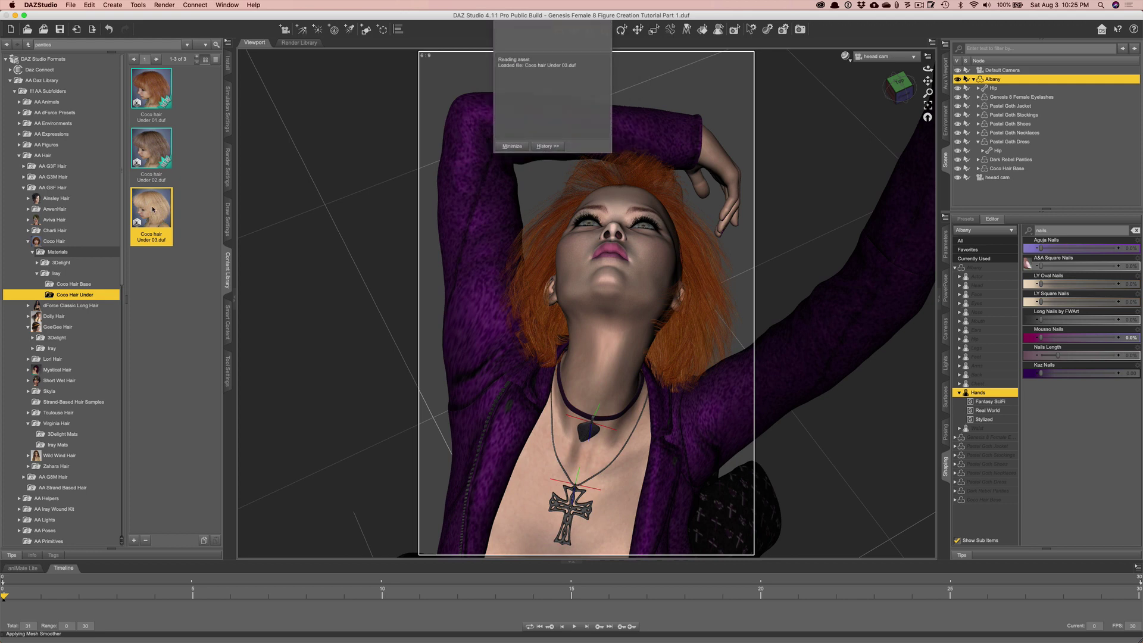
pyautogui.moveTo(157, 209)
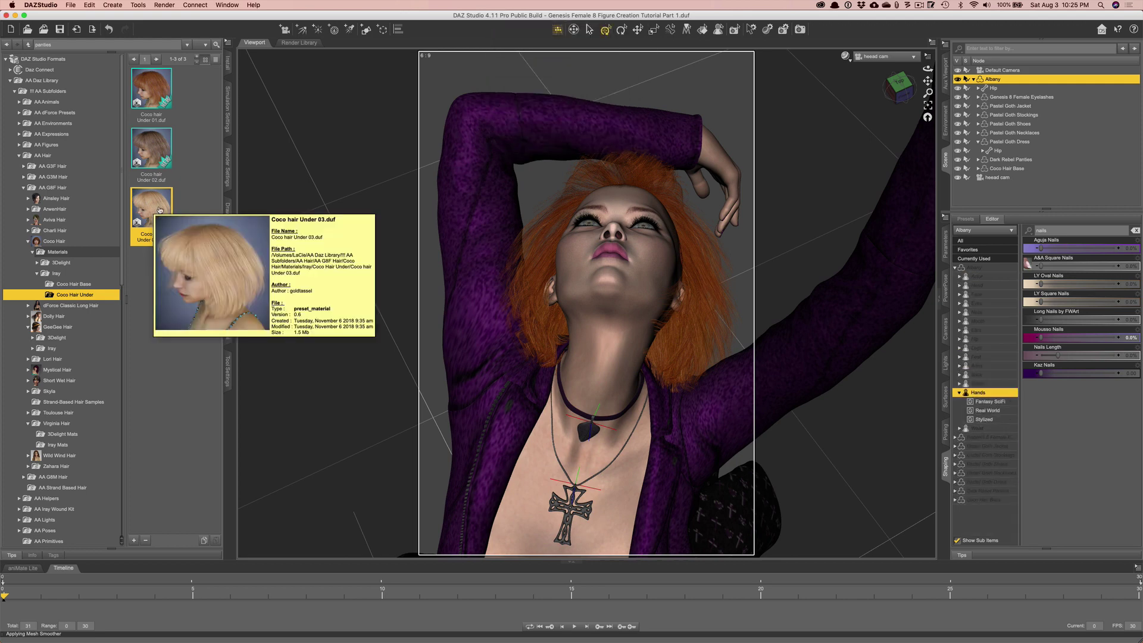
# Preview the figure's hair in NVIDIA Iray from several angles and return the viewport to Texture Shaded.
pyautogui.click(845, 57)
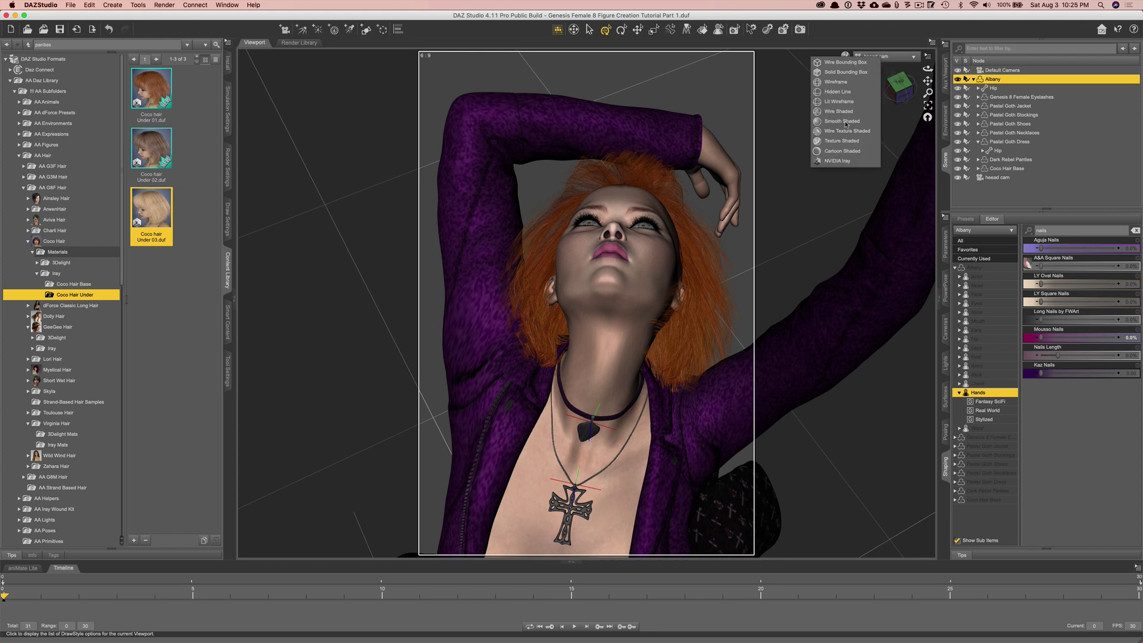
pyautogui.click(838, 161)
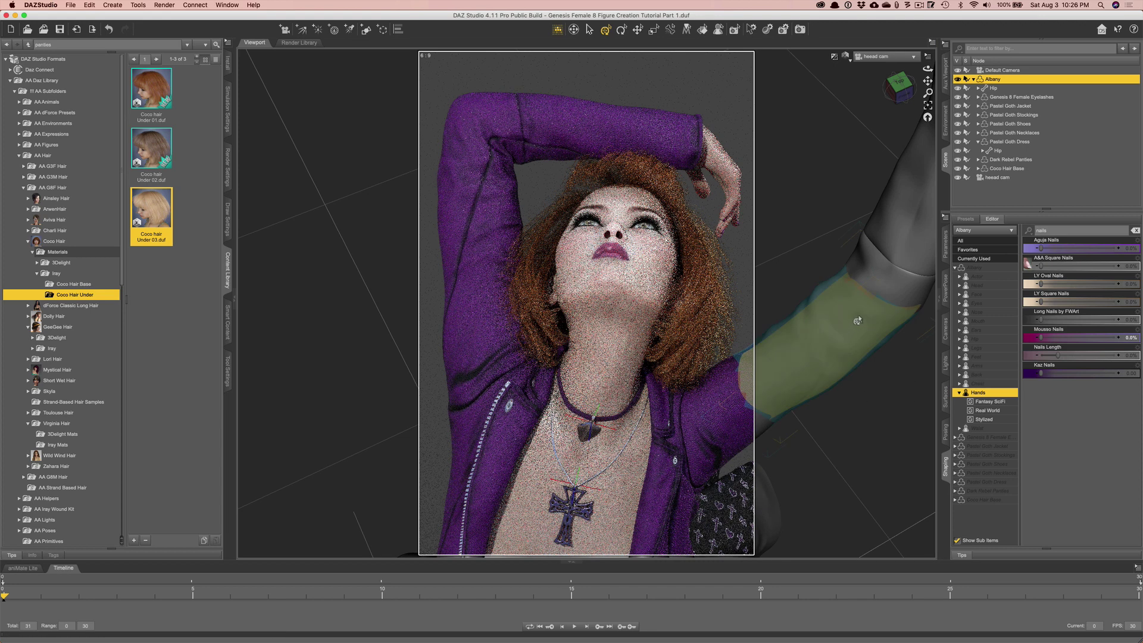
pyautogui.moveTo(927, 68); pyautogui.dragTo(936, 63)
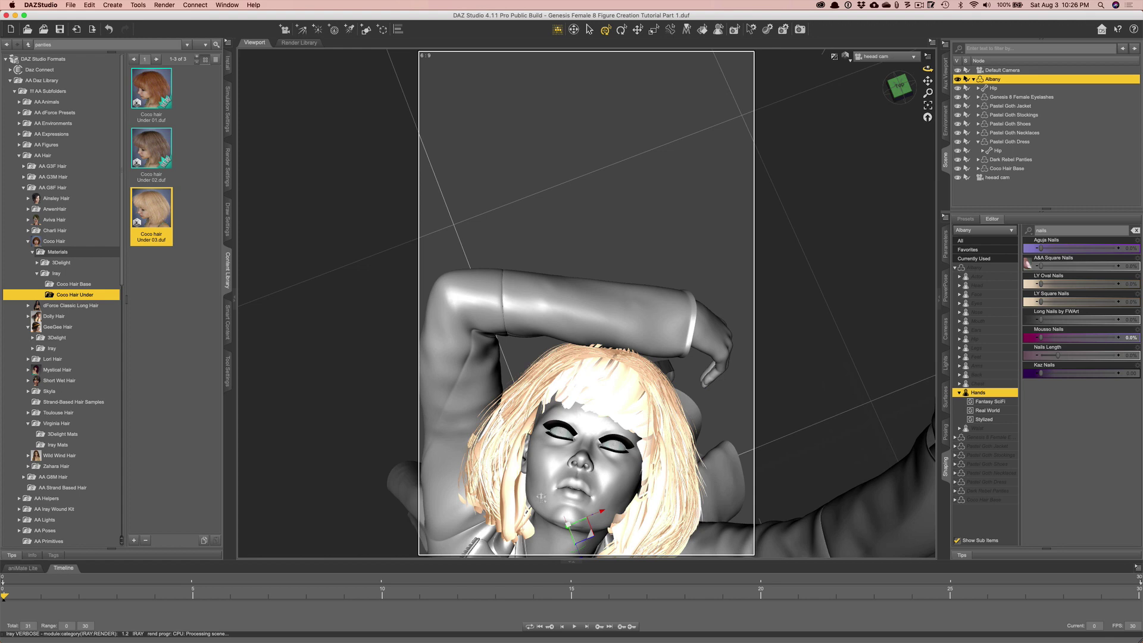
pyautogui.moveTo(927, 68); pyautogui.dragTo(811, 64)
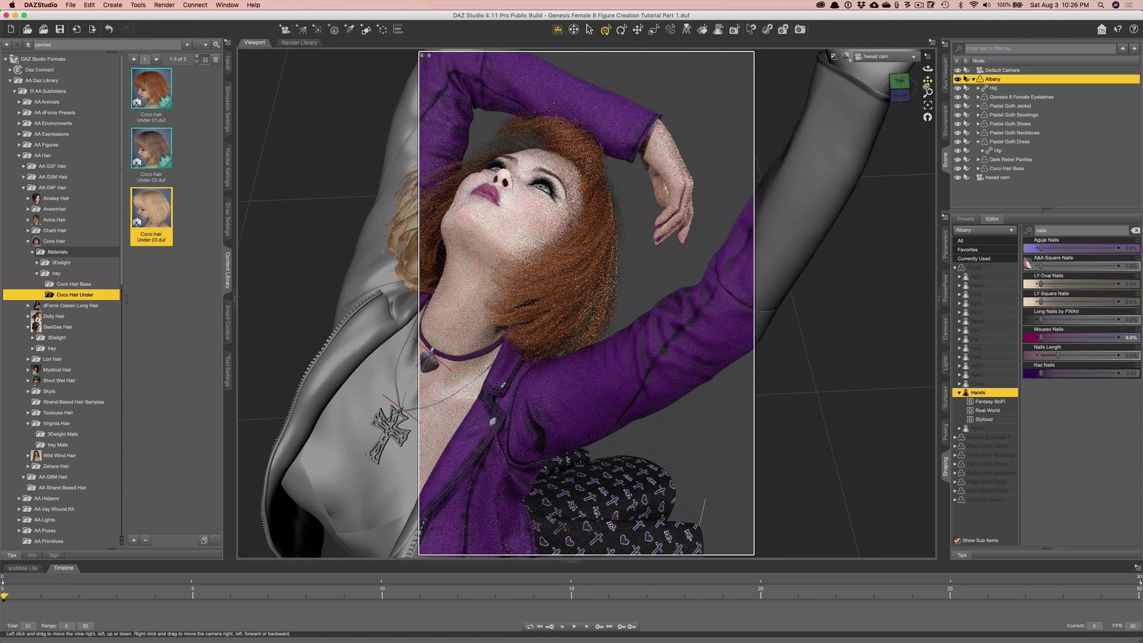
pyautogui.click(846, 56)
pyautogui.click(839, 138)
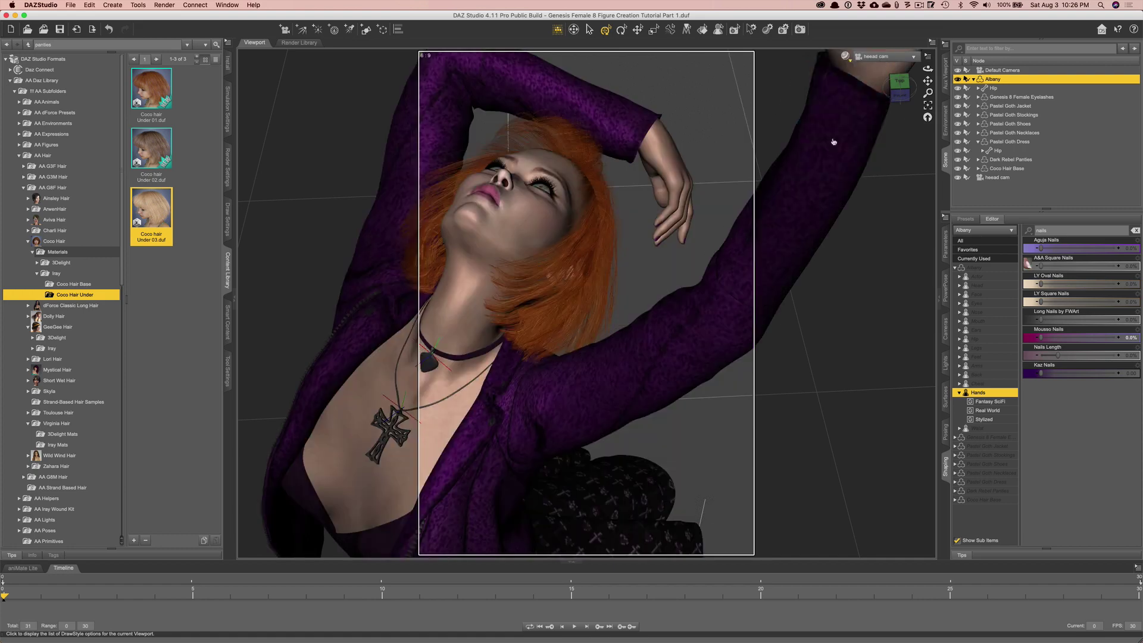
# Move the camera back and orbit it to examine the whole kneeling figure from the side.
pyautogui.moveTo(927, 81); pyautogui.dragTo(746, 356)
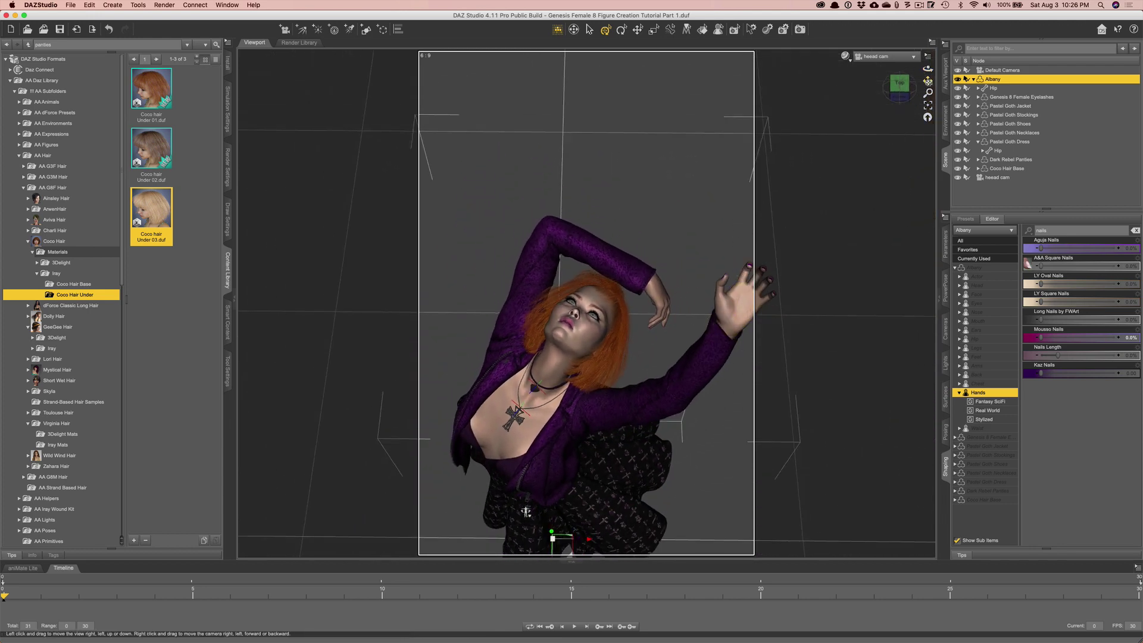
pyautogui.moveTo(927, 81); pyautogui.dragTo(927, 85)
pyautogui.moveTo(525, 458); pyautogui.dragTo(526, 454)
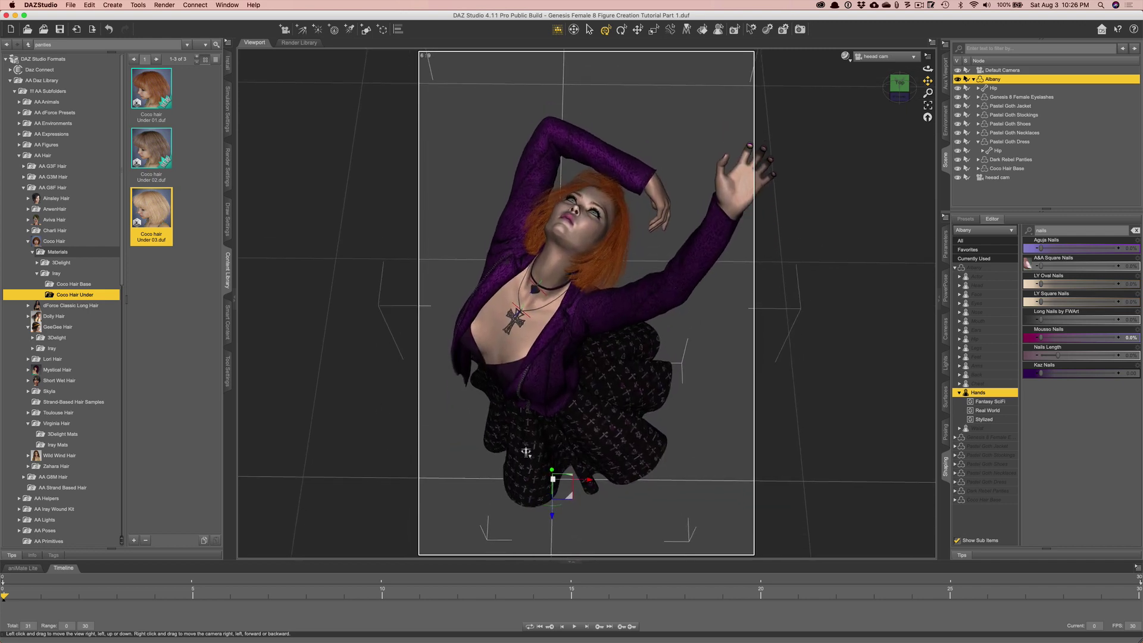
pyautogui.click(927, 68)
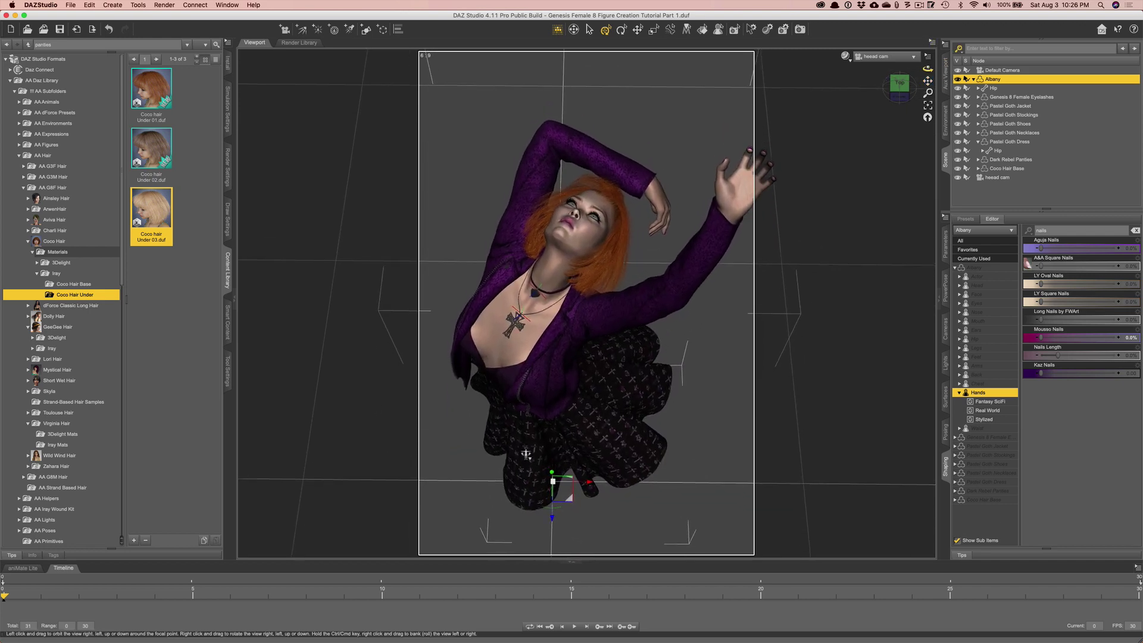
pyautogui.moveTo(539, 454); pyautogui.dragTo(654, 561)
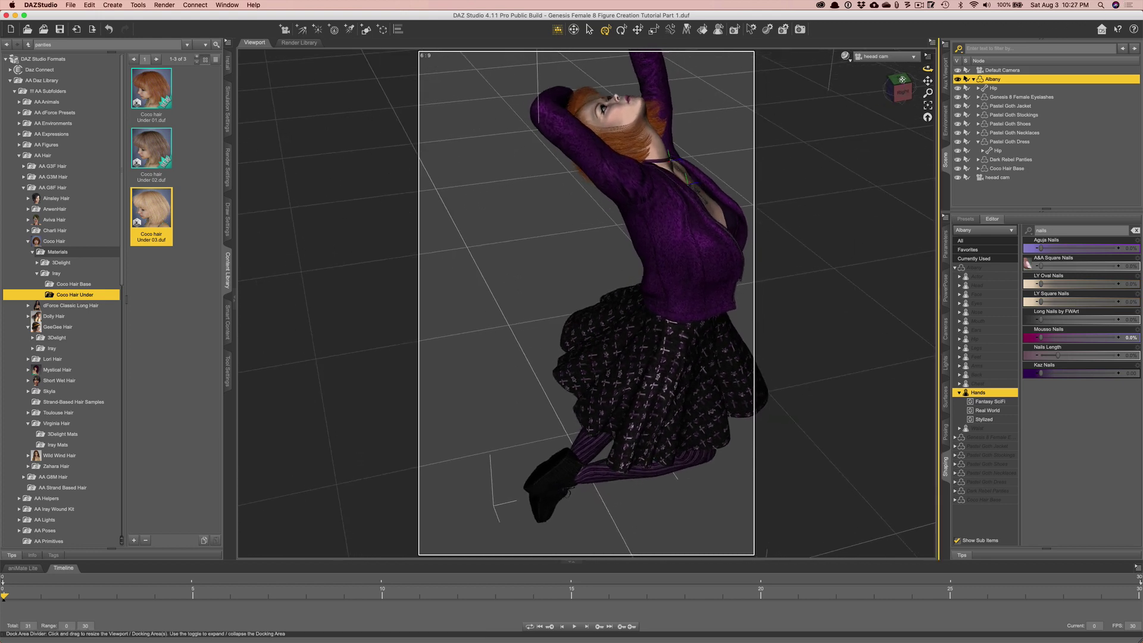
pyautogui.moveTo(927, 80); pyautogui.dragTo(906, 97)
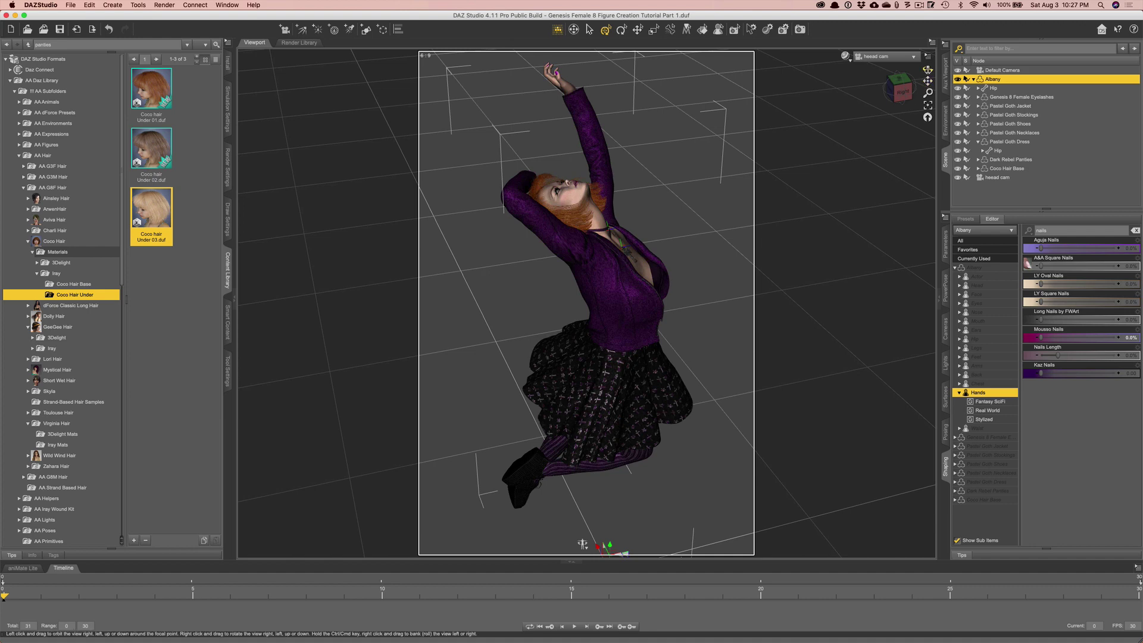
# Orbit and pan the camera to frame the whole kneeling figure from a low side angle.
pyautogui.moveTo(927, 69); pyautogui.dragTo(901, 78)
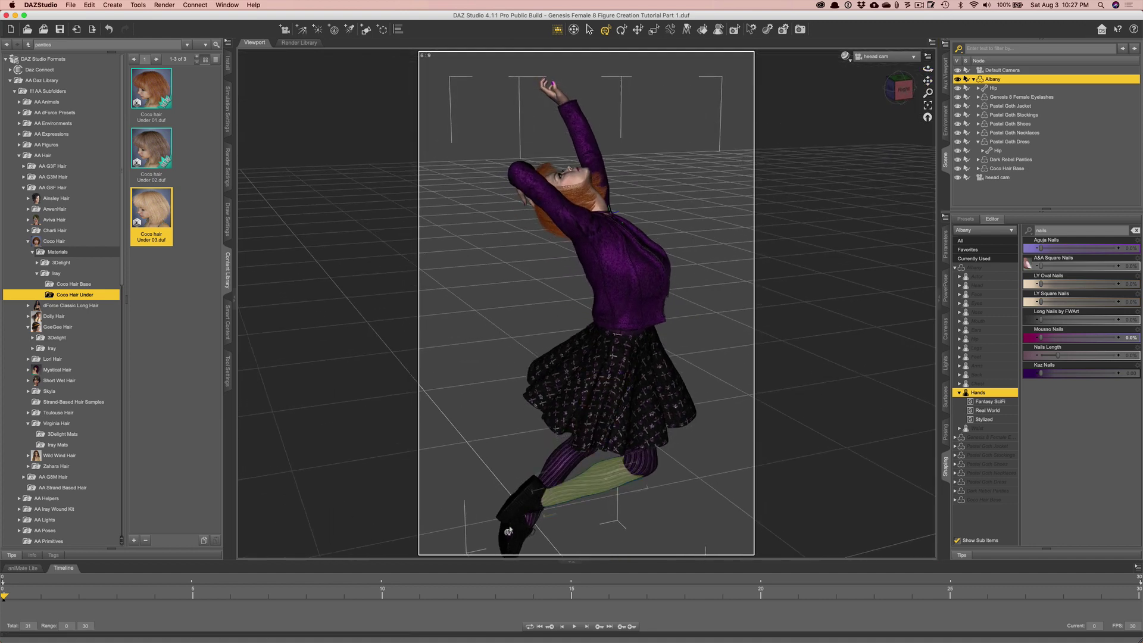
pyautogui.moveTo(520, 510); pyautogui.dragTo(520, 495)
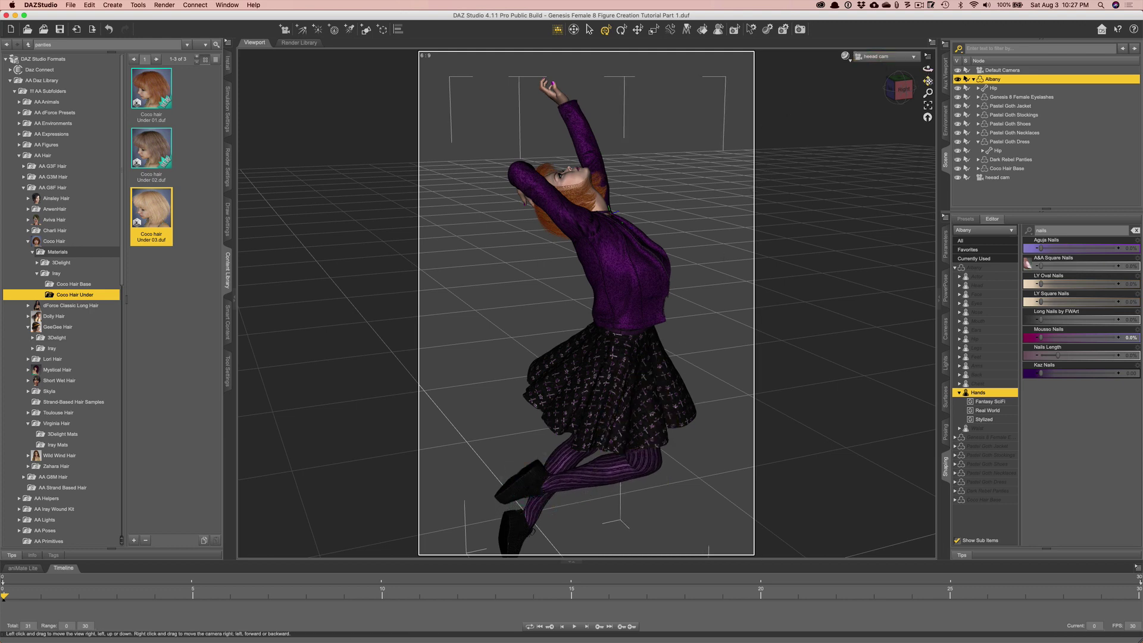
pyautogui.moveTo(927, 81); pyautogui.dragTo(926, 75)
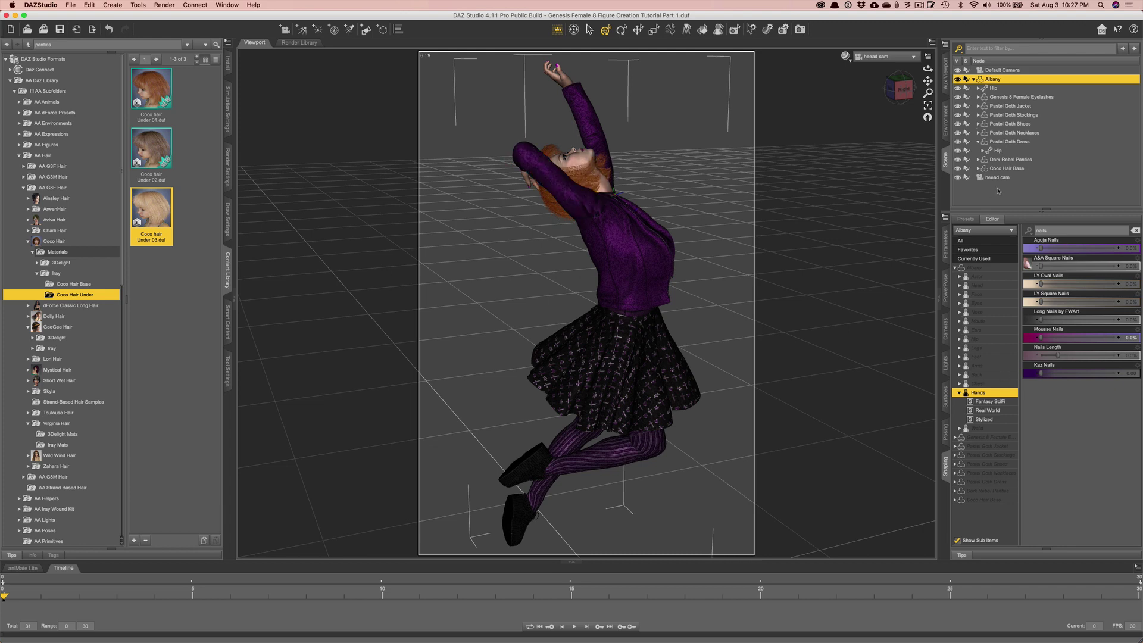
# Try the Back R Bk morph at 100% on Coco Hair Base and return the back hair morphs to zero.
pyautogui.click(1003, 169)
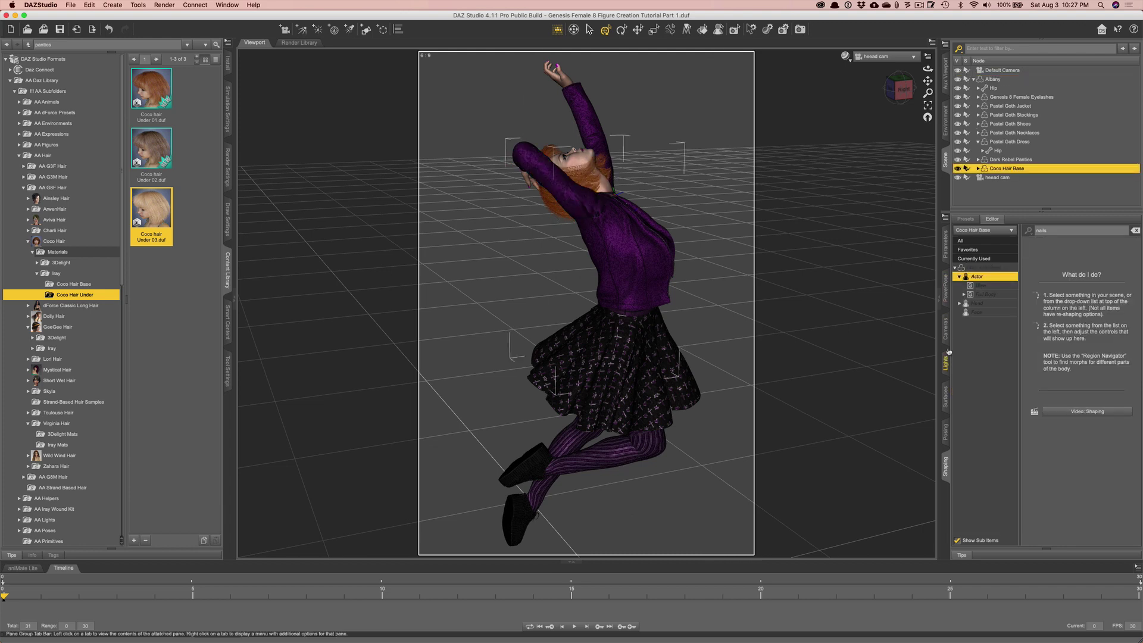
pyautogui.click(945, 438)
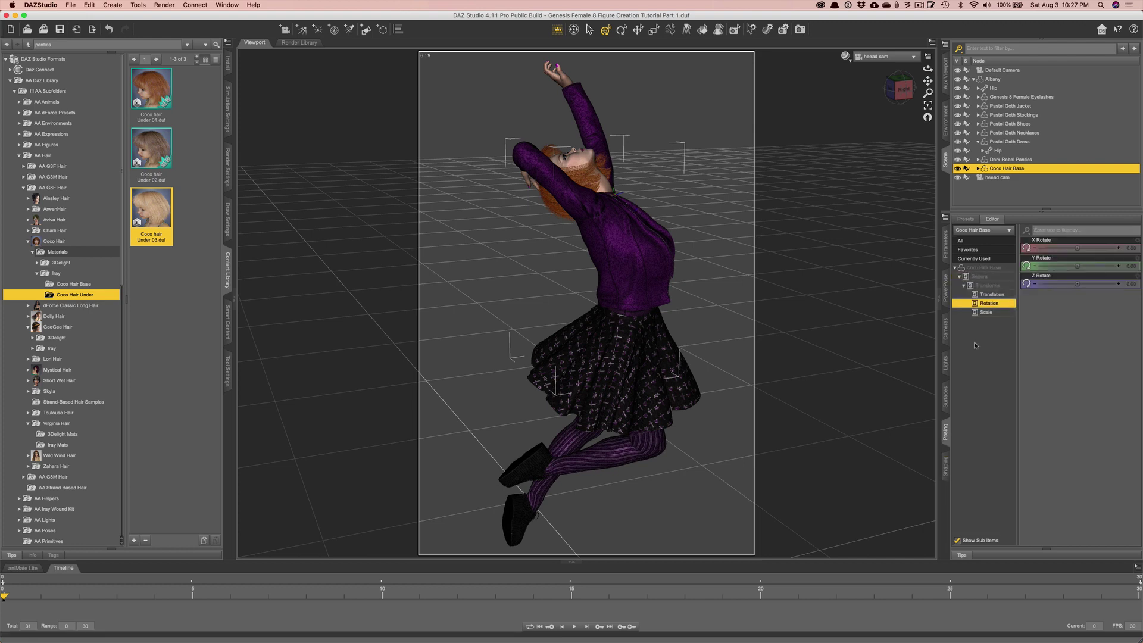
pyautogui.click(946, 243)
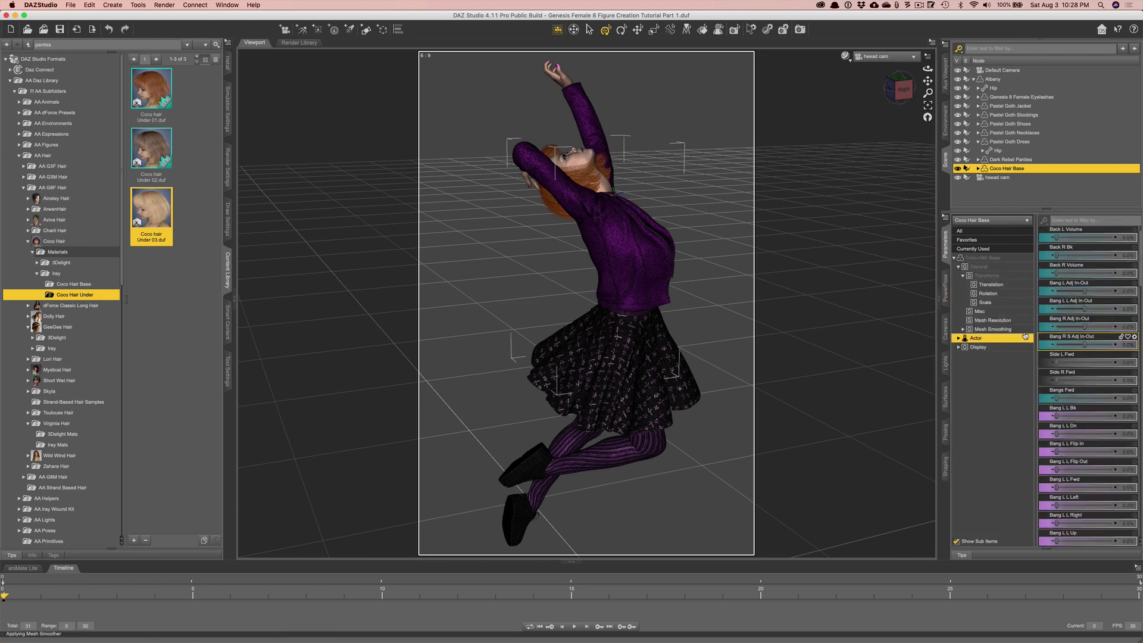
pyautogui.moveTo(1088, 254); pyautogui.dragTo(1140, 278)
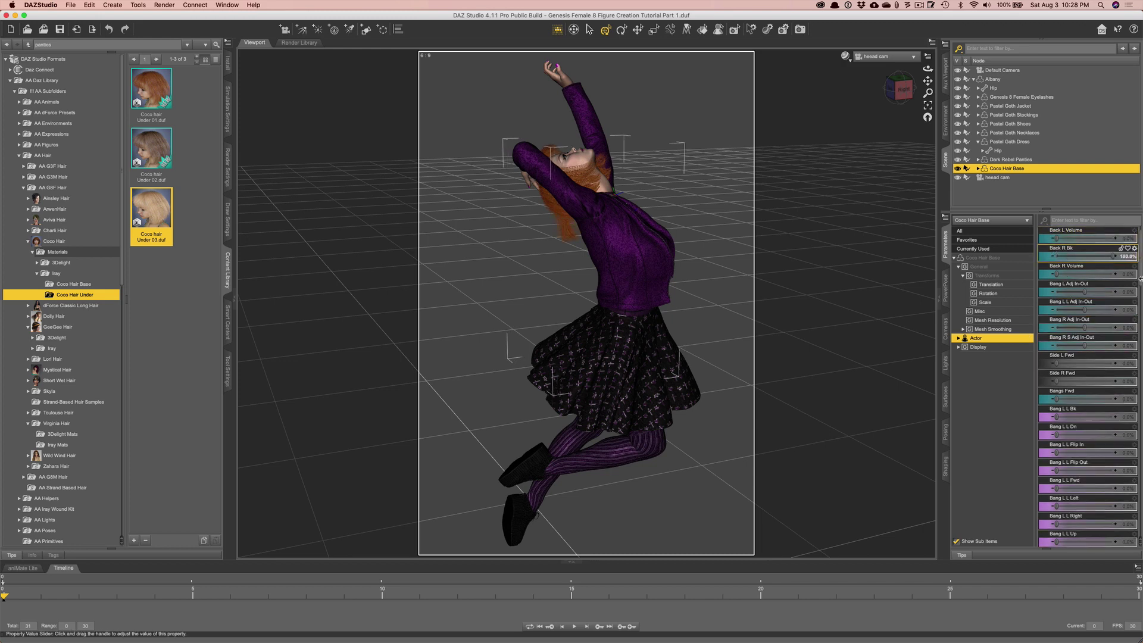
pyautogui.moveTo(1066, 276); pyautogui.dragTo(1041, 276)
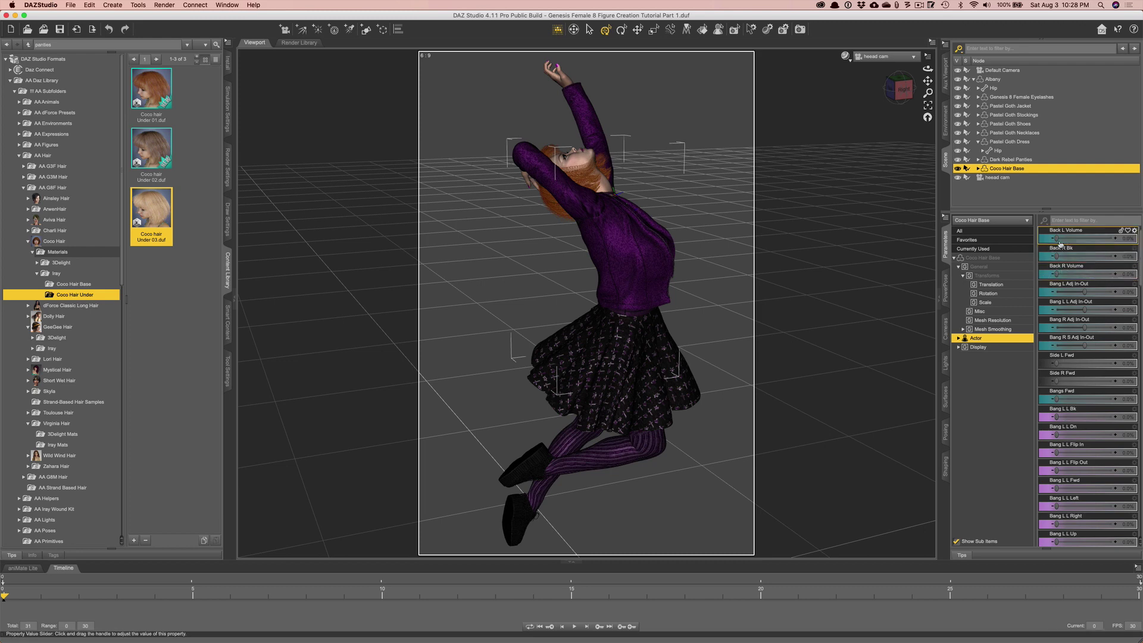
pyautogui.moveTo(1057, 238)
pyautogui.mouseDown()
pyautogui.moveTo(1110, 238)
pyautogui.moveTo(1035, 244)
pyautogui.mouseUp()
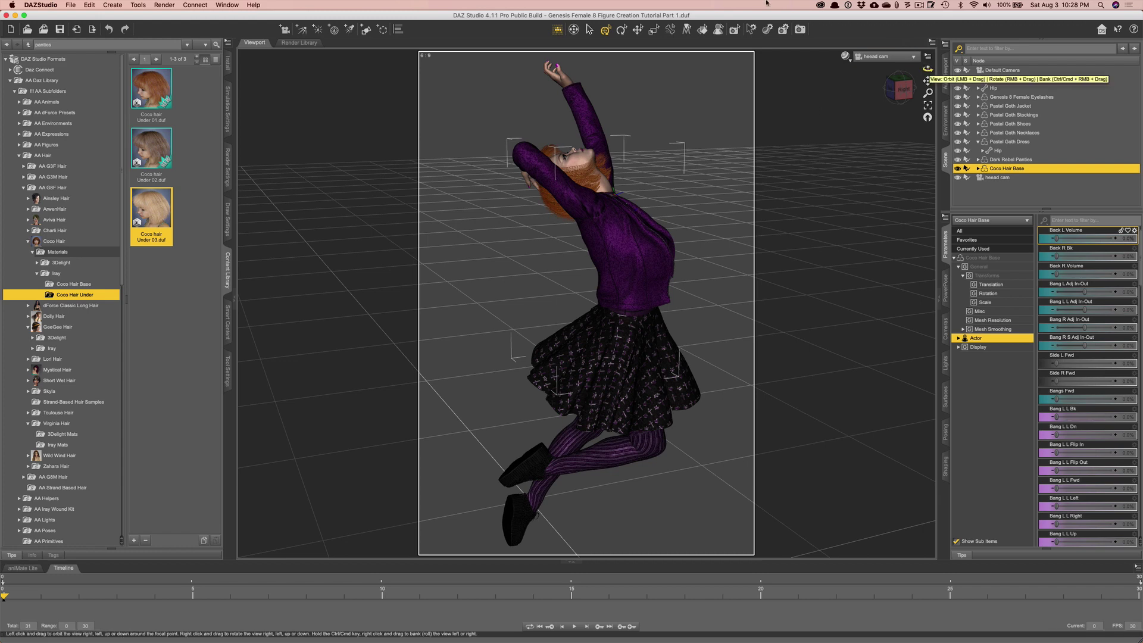
# Preview the whole figure in NVIDIA Iray with the Albany hierarchy collapsed and nothing selected in the scene.
pyautogui.click(845, 56)
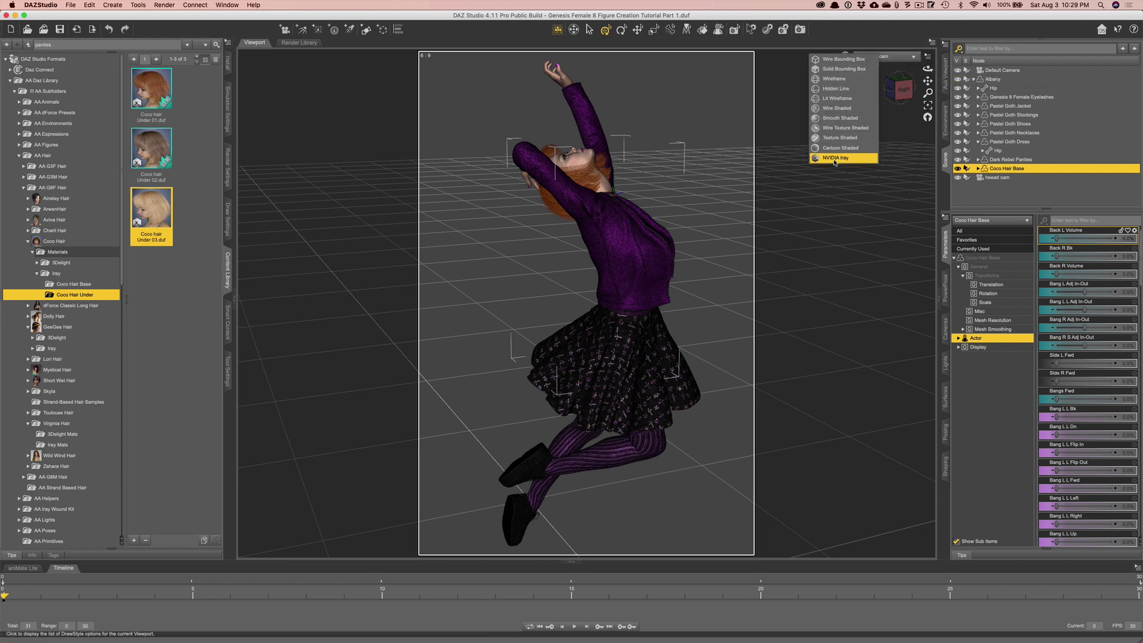
pyautogui.press('Return')
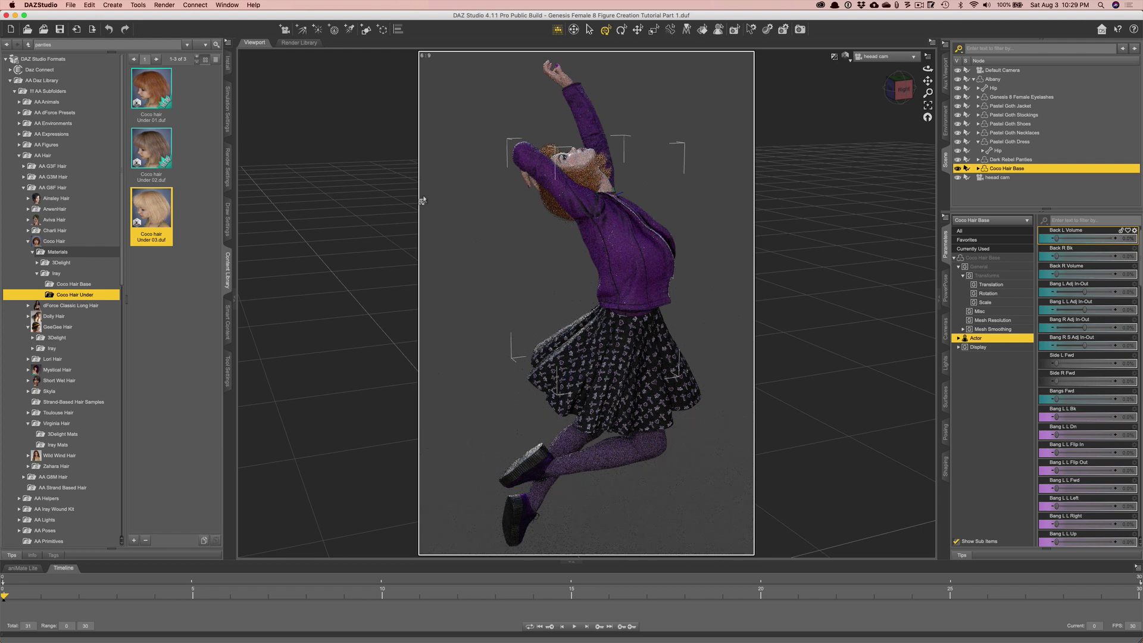
pyautogui.click(973, 79)
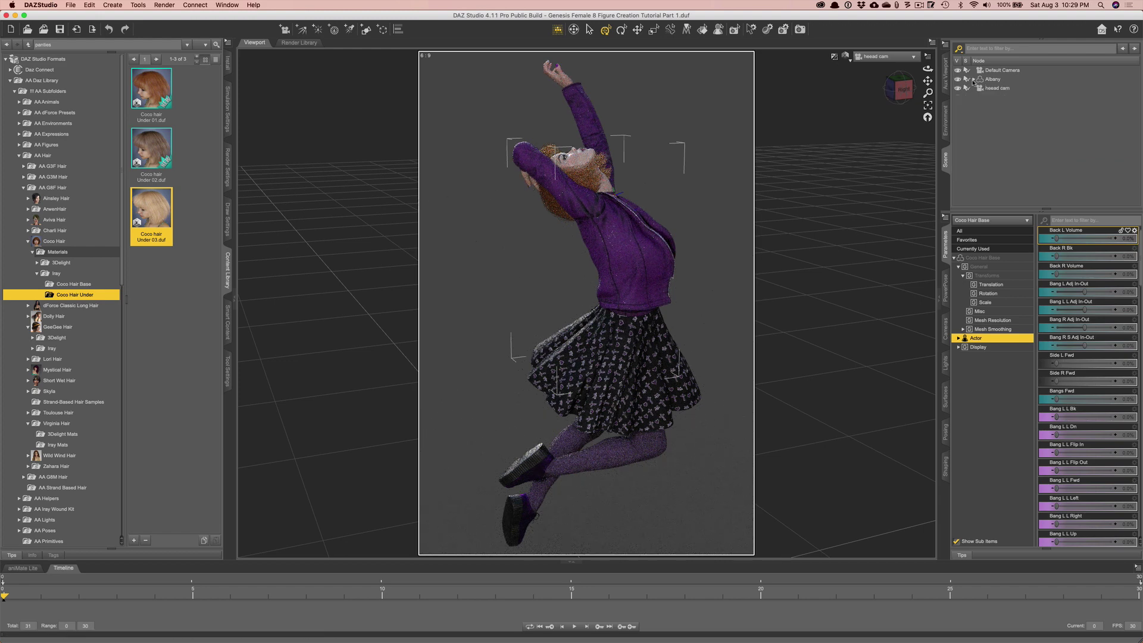
pyautogui.click(977, 100)
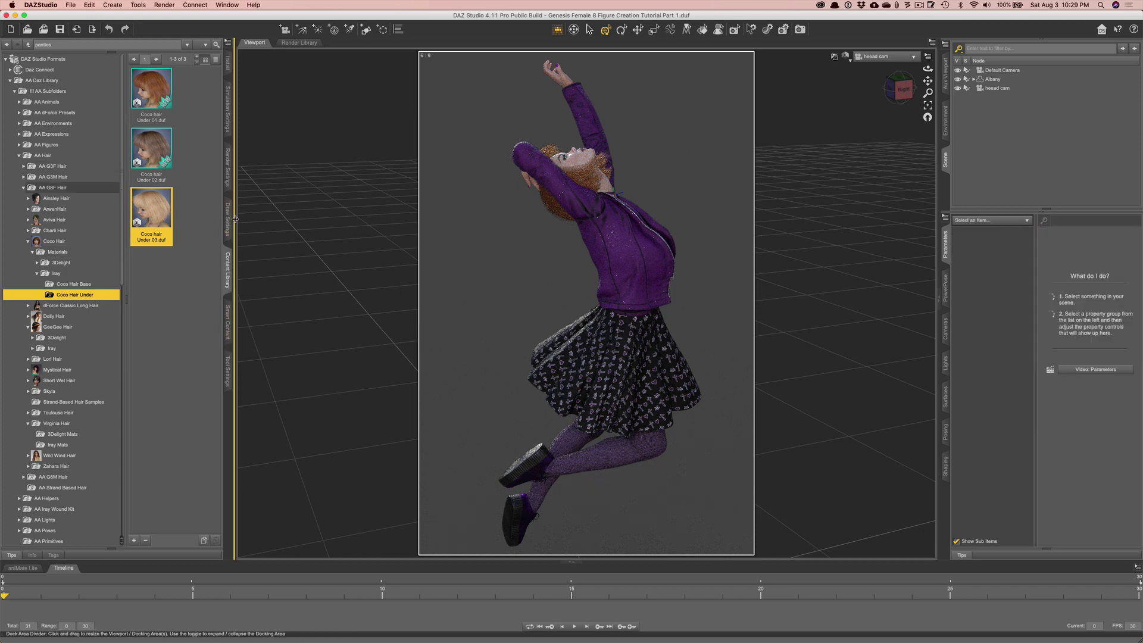
# Examine the General render settings and the available dimension presets, keeping the Custom preset.
pyautogui.click(227, 165)
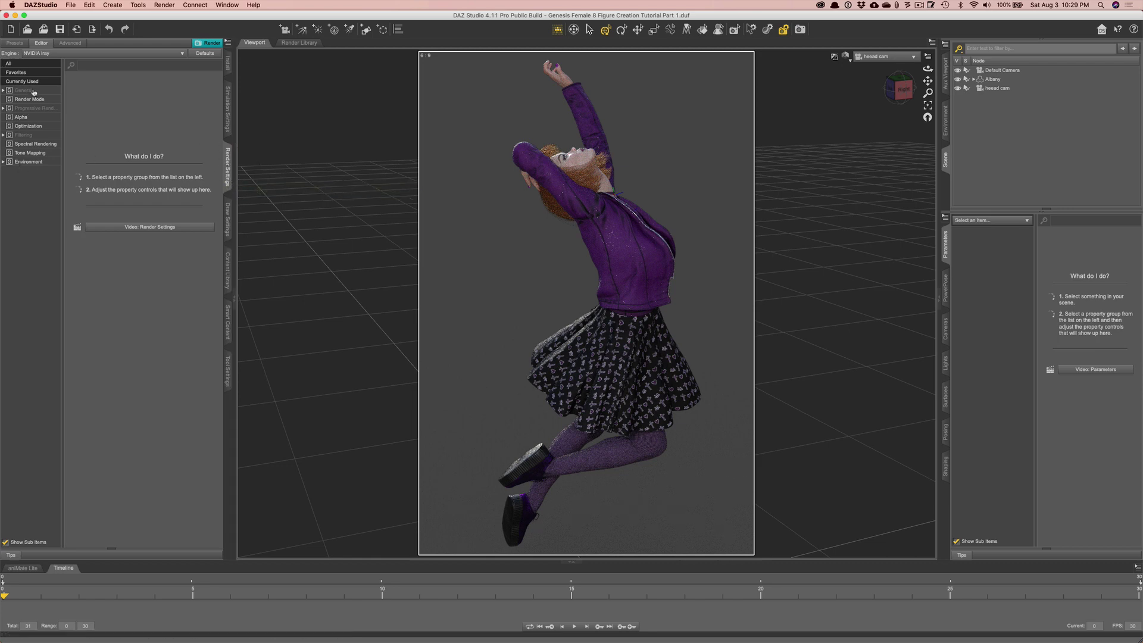
pyautogui.click(33, 90)
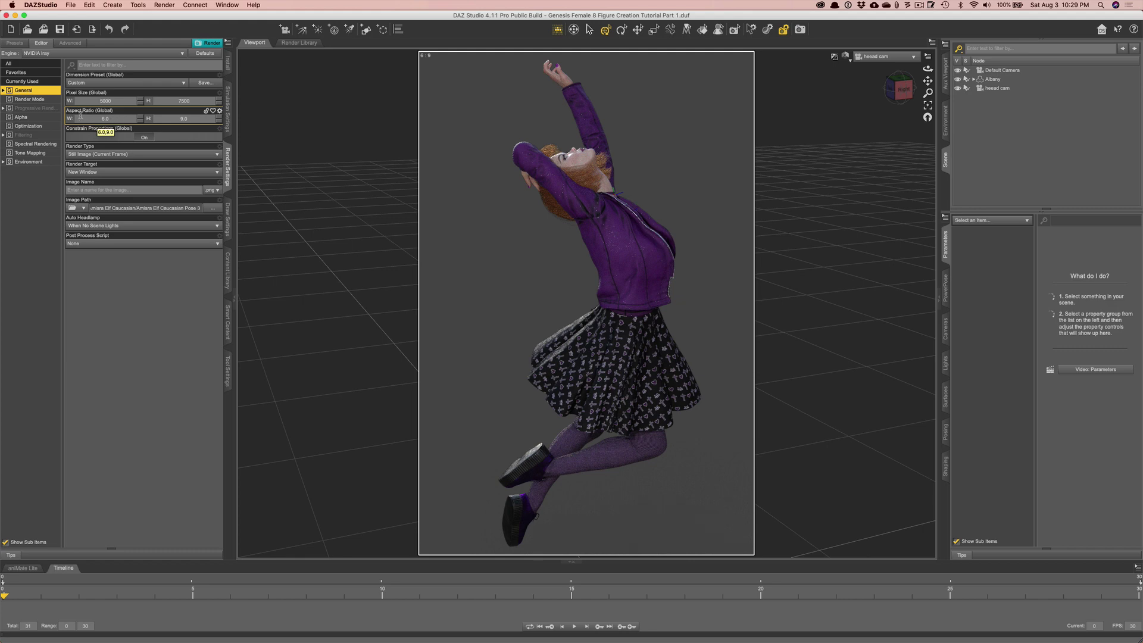
pyautogui.click(105, 82)
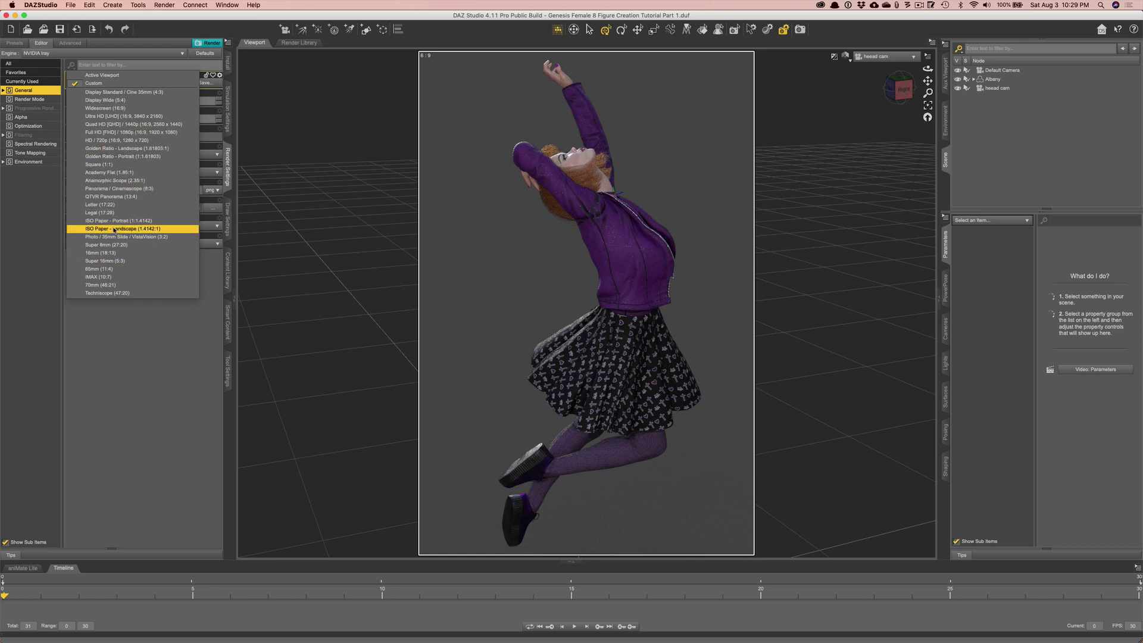
pyautogui.click(1, 214)
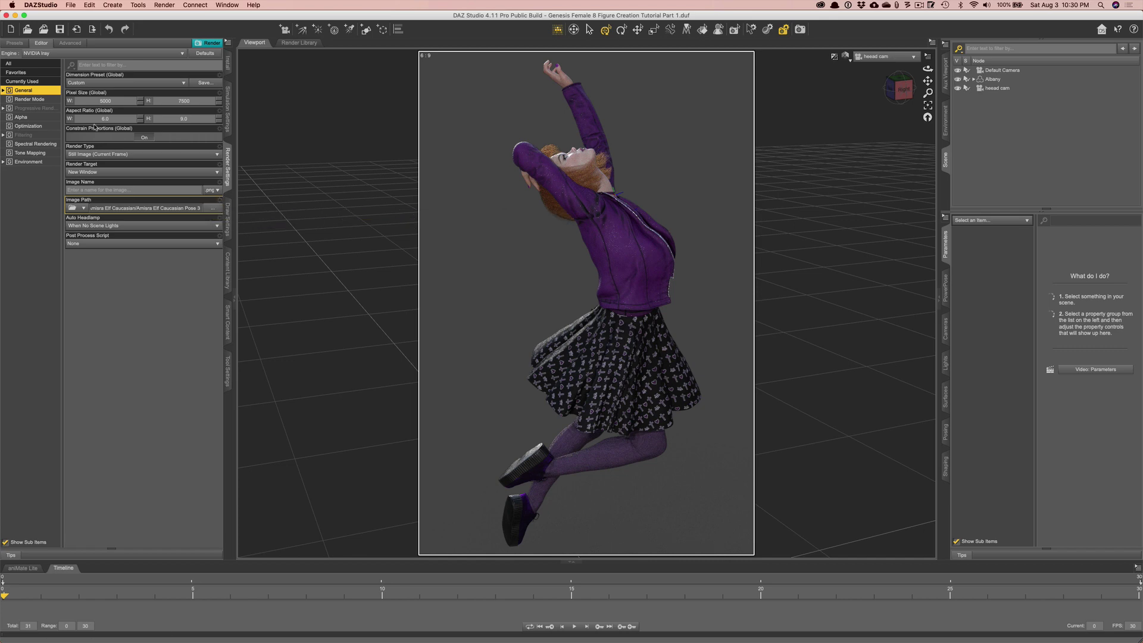
# Raise the progressive rendering limits to 15000 Max Samples and 259200 seconds of Max Time.
pyautogui.click(36, 108)
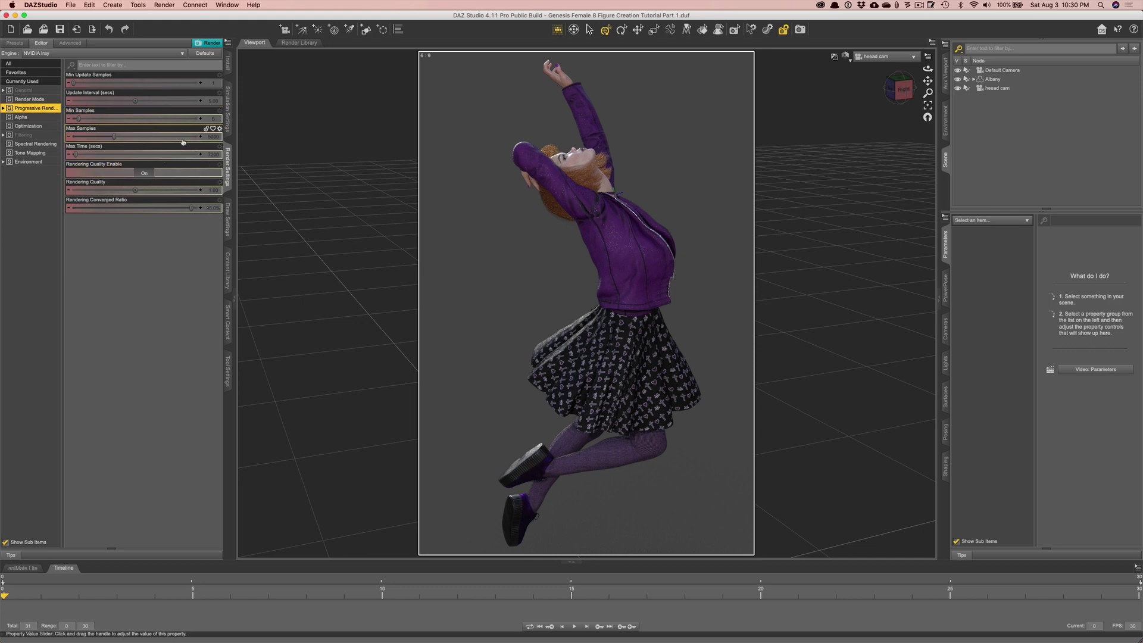
pyautogui.moveTo(113, 136); pyautogui.dragTo(200, 136)
pyautogui.moveTo(85, 154); pyautogui.dragTo(206, 155)
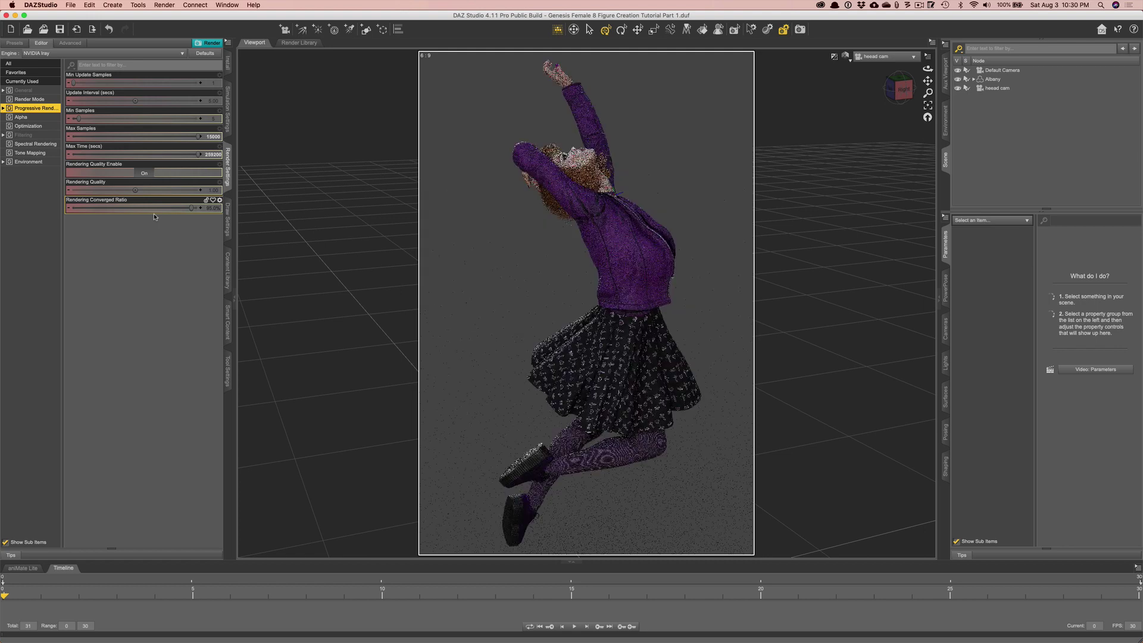
# Set Rendering Quality to 5 and Rendering Converged Ratio to 98.5% in the progressive rendering settings.
pyautogui.click(213, 190)
pyautogui.write('5')
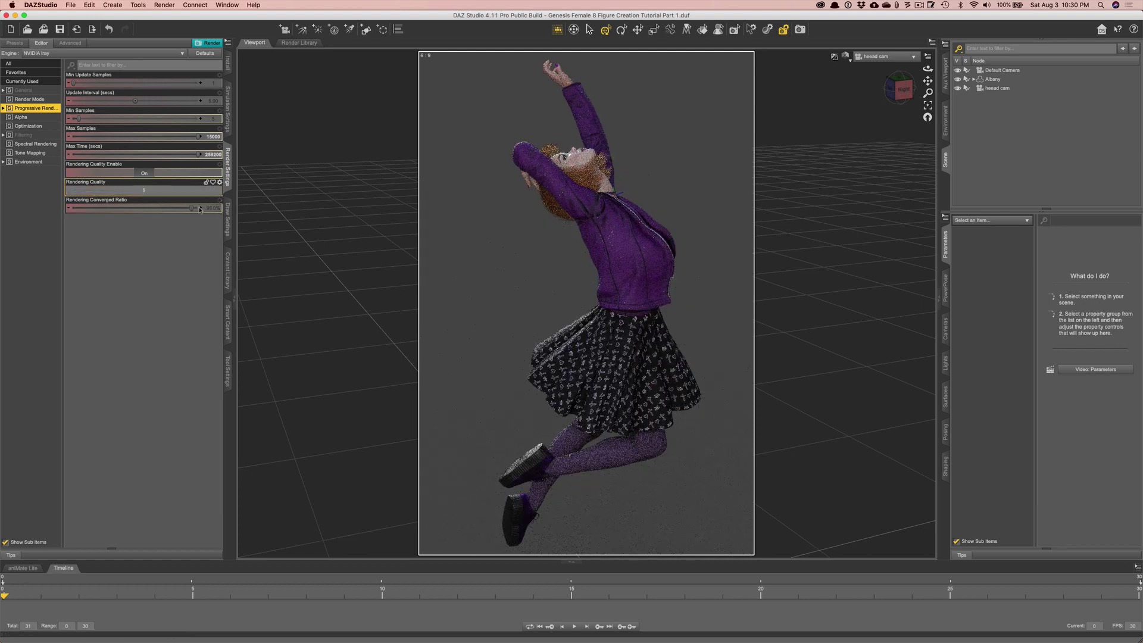
pyautogui.press('Return')
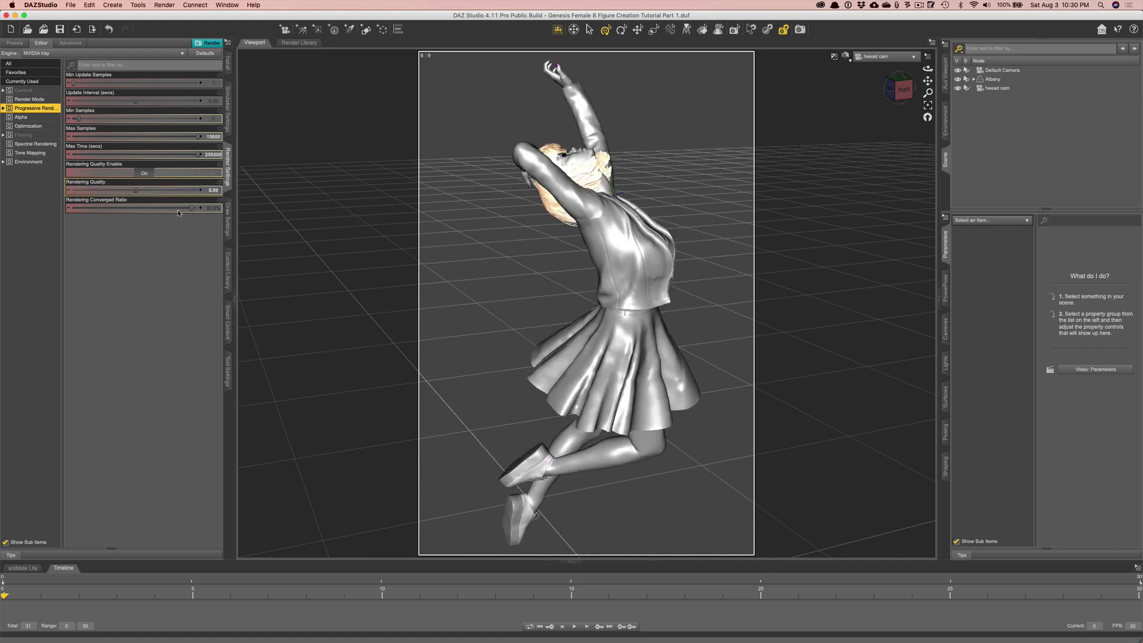
pyautogui.click(210, 207)
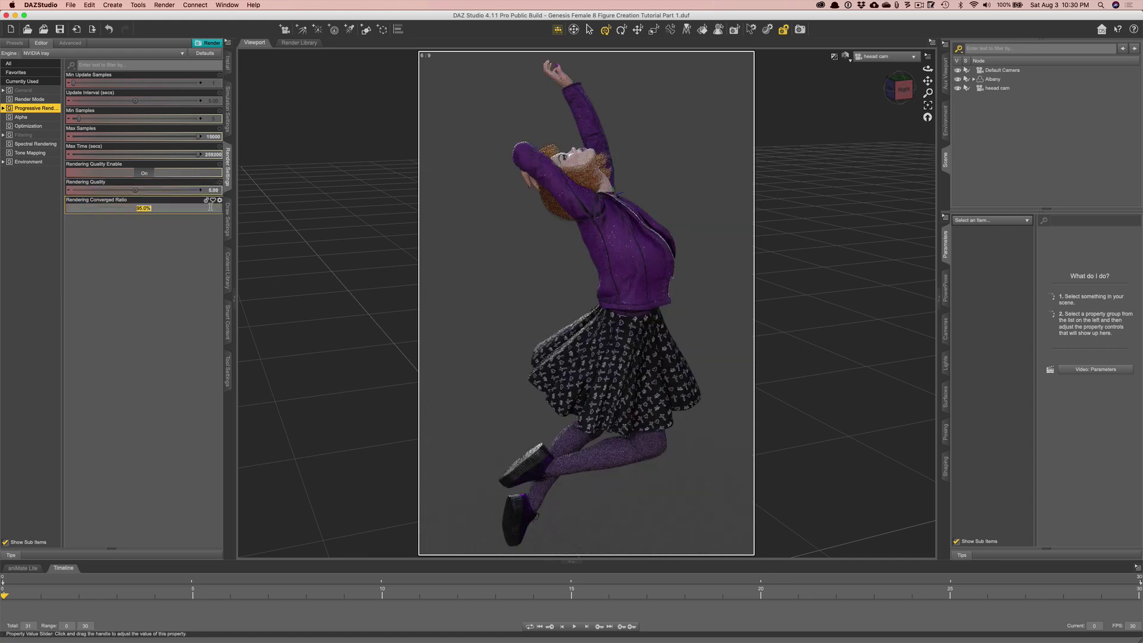
pyautogui.write('98.5')
pyautogui.press('Return')
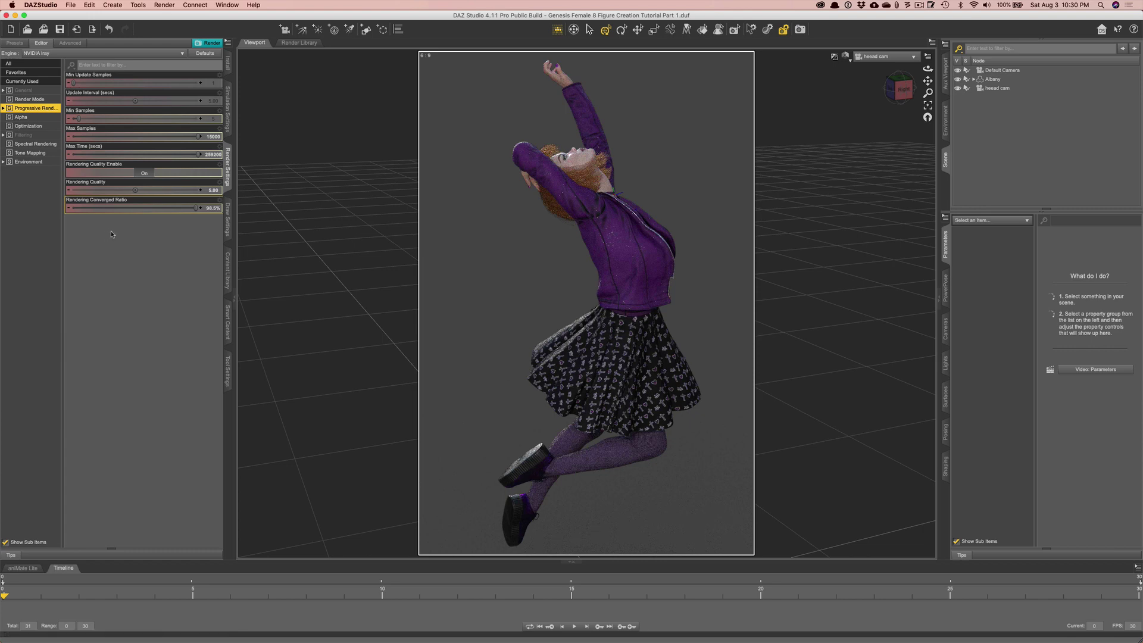
# Open the Environment render settings and inspect the image used as the Environment Map.
pyautogui.click(28, 162)
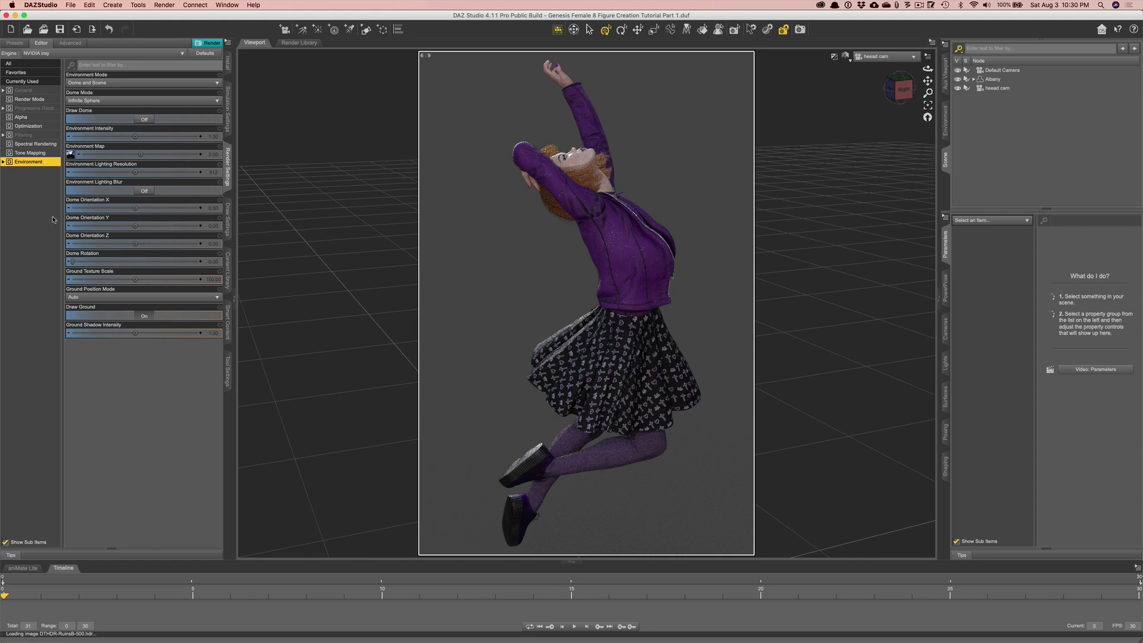
pyautogui.moveTo(70, 156)
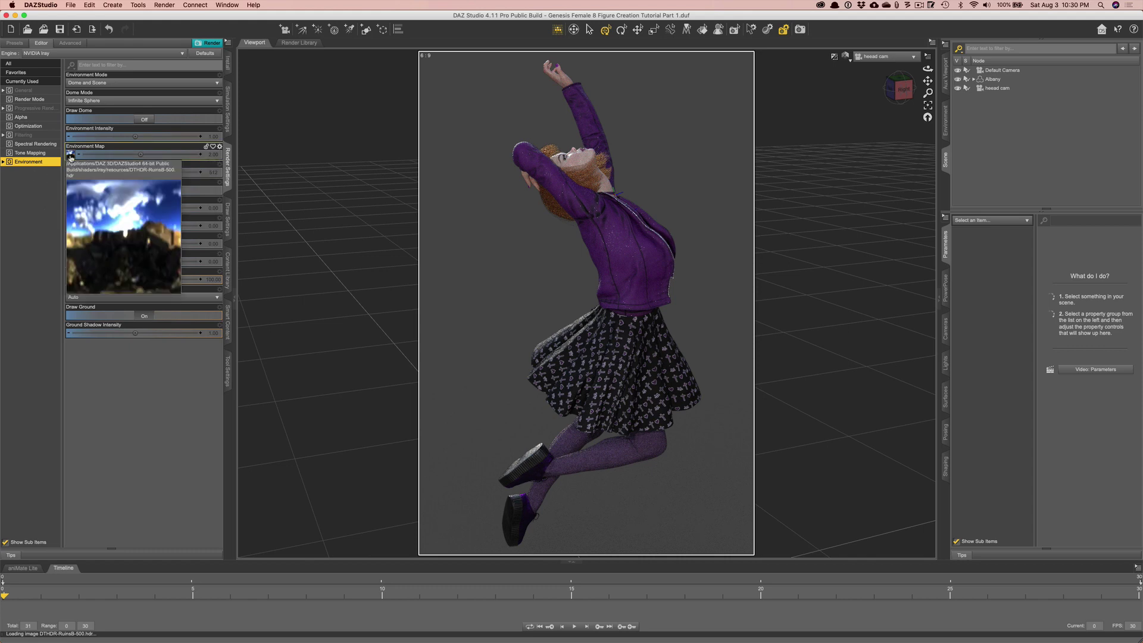